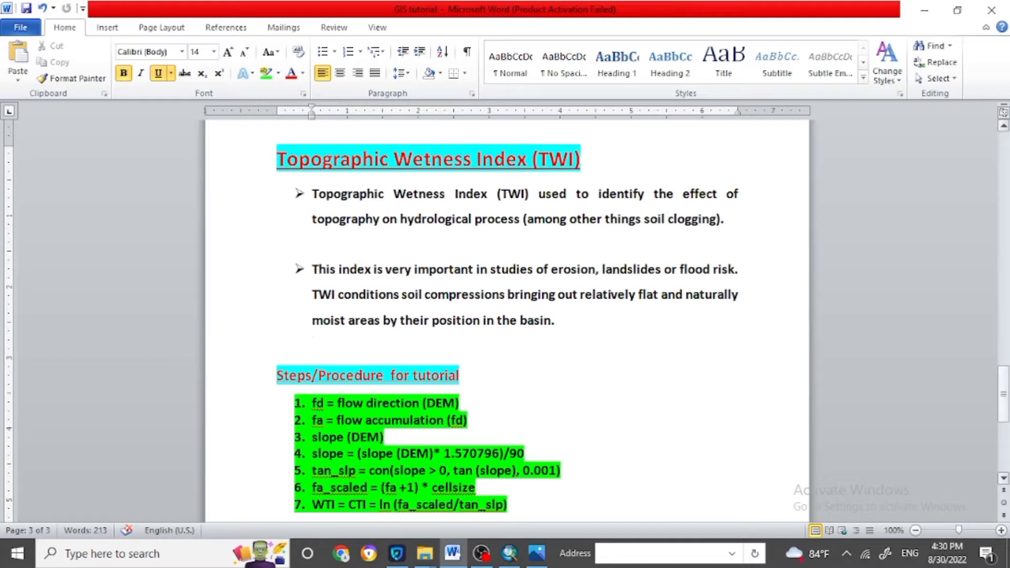
Review the listed TWI tutorial procedure and the finished TWI.jpg map, finishing in ArcMap.
{"action": "left_click_drag", "start_coordinate": [1003, 394], "coordinate": [1003, 405]}
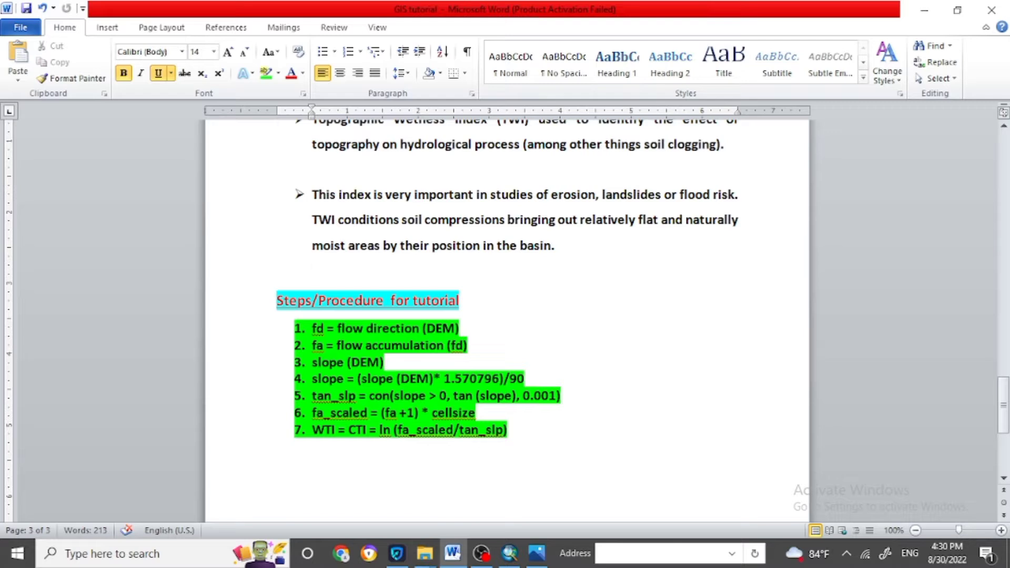
{"action": "key", "text": "shift+Down"}
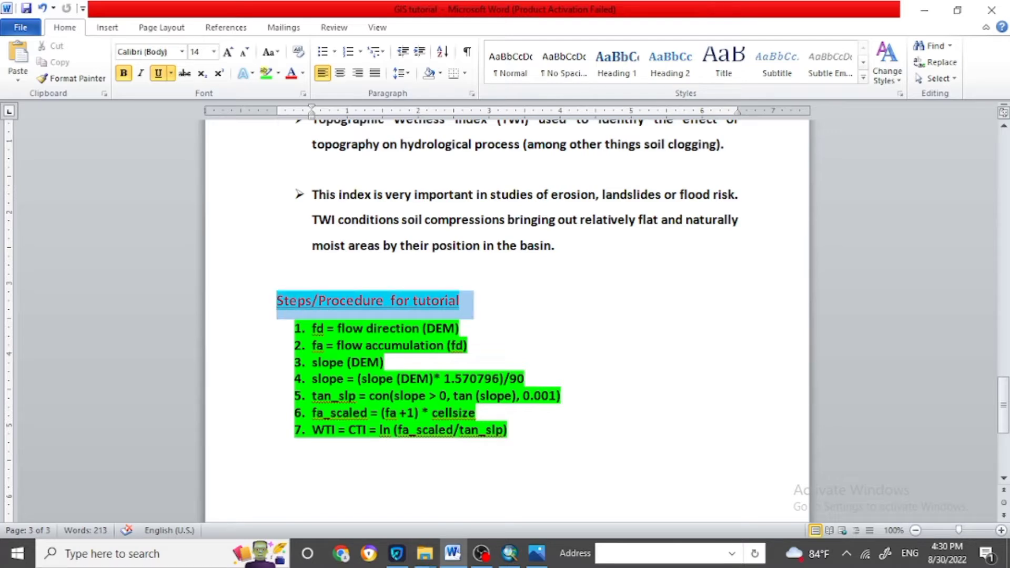
{"action": "key", "text": "shift+Down"}
{"action": "key", "text": "shift+Down"}
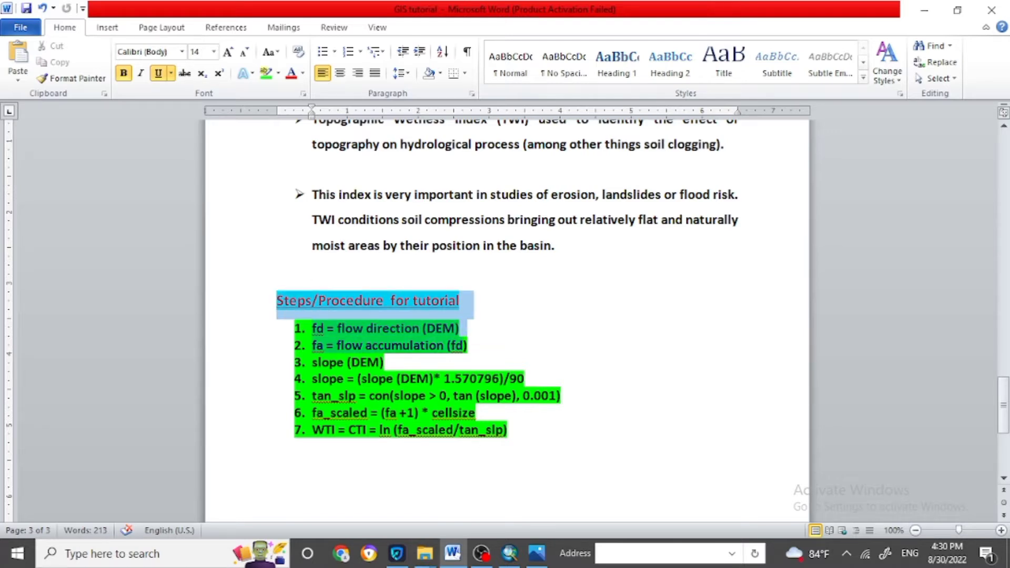
{"action": "left_click_drag", "start_coordinate": [465, 345], "coordinate": [529, 379]}
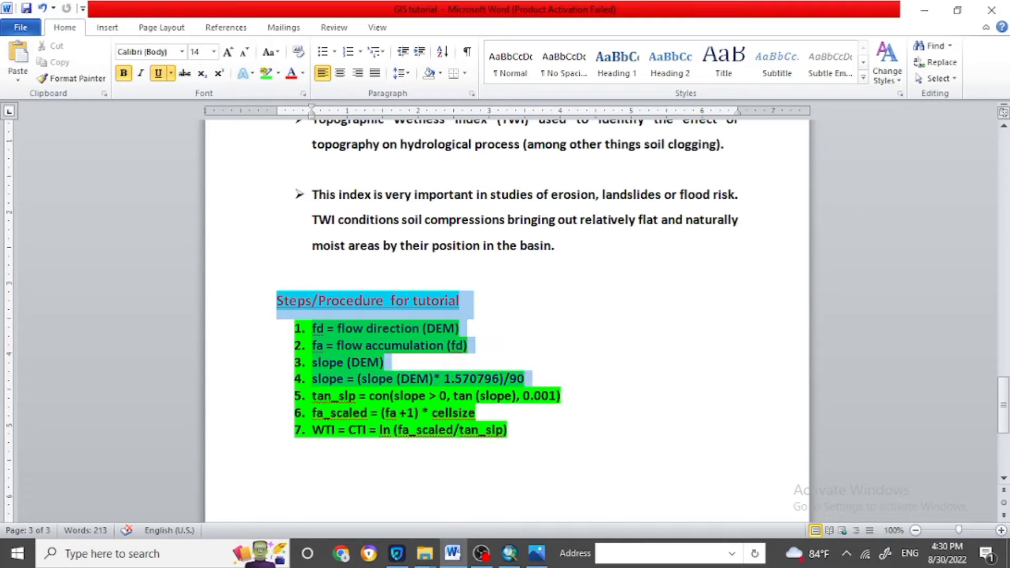
{"action": "key", "text": "shift+Down"}
{"action": "key", "text": "shift+Down"}
{"action": "key", "text": "shift+Down"}
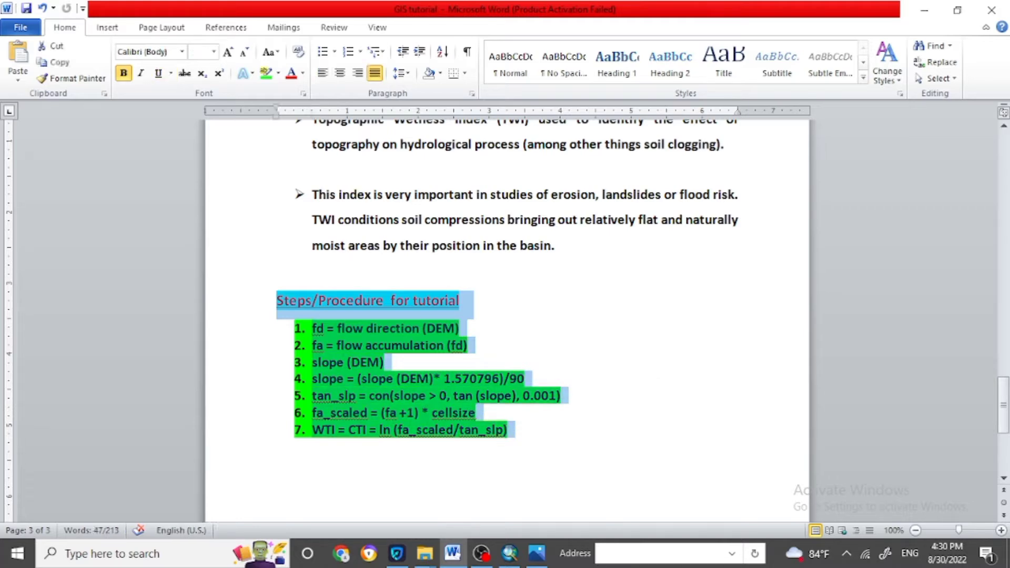
{"action": "left_click", "coordinate": [537, 553]}
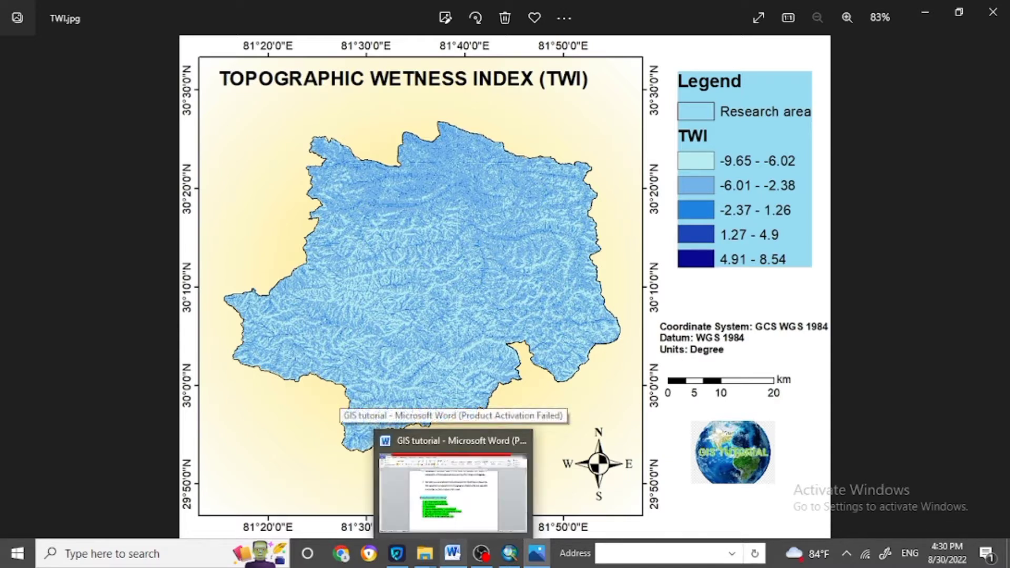
{"action": "left_click", "coordinate": [509, 553]}
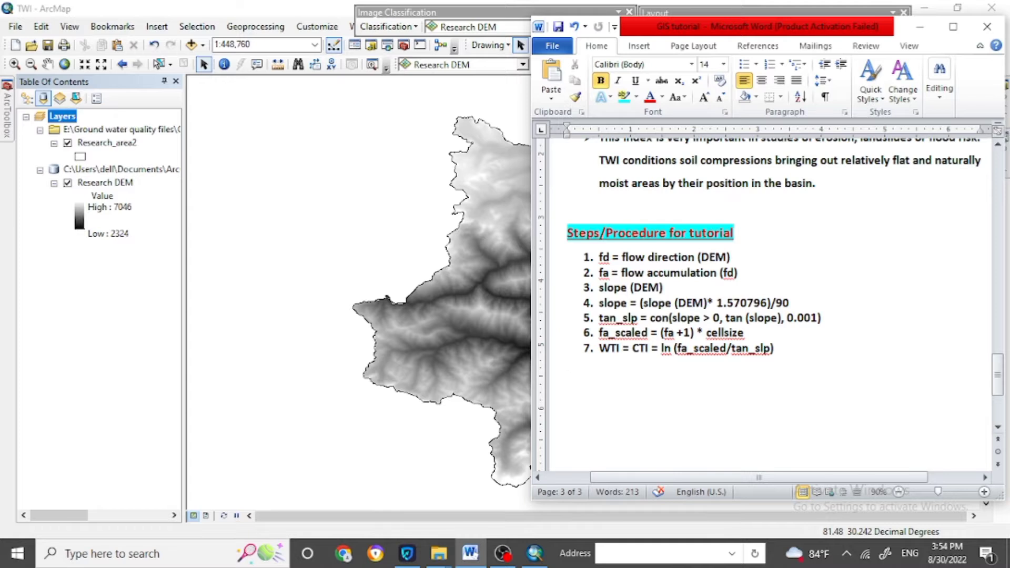
Highlight procedure item 1, "fd = flow direction (DEM)", in bright green in the Word document.
{"action": "left_click_drag", "start_coordinate": [599, 258], "coordinate": [738, 256]}
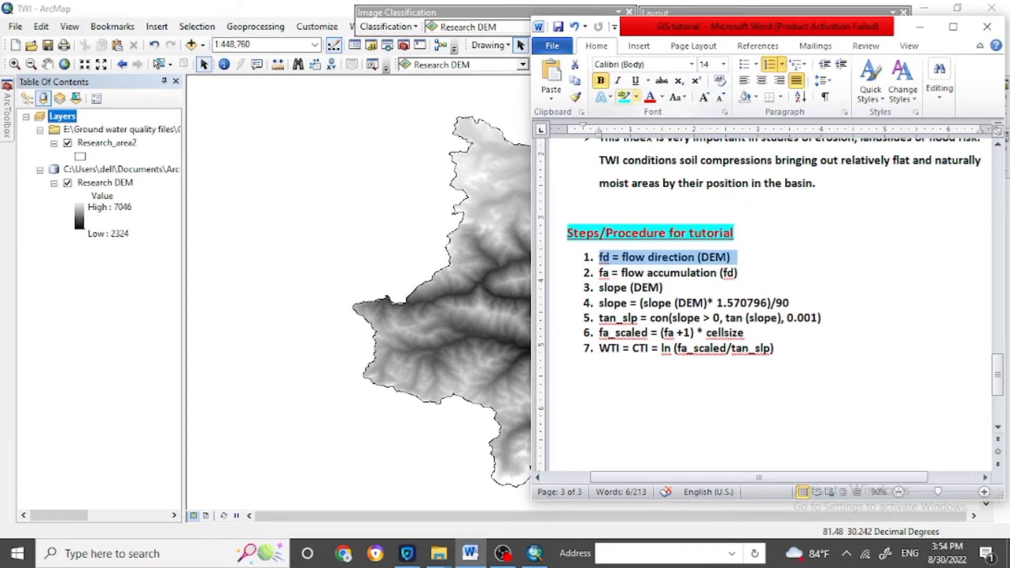
{"action": "left_click", "coordinate": [636, 96]}
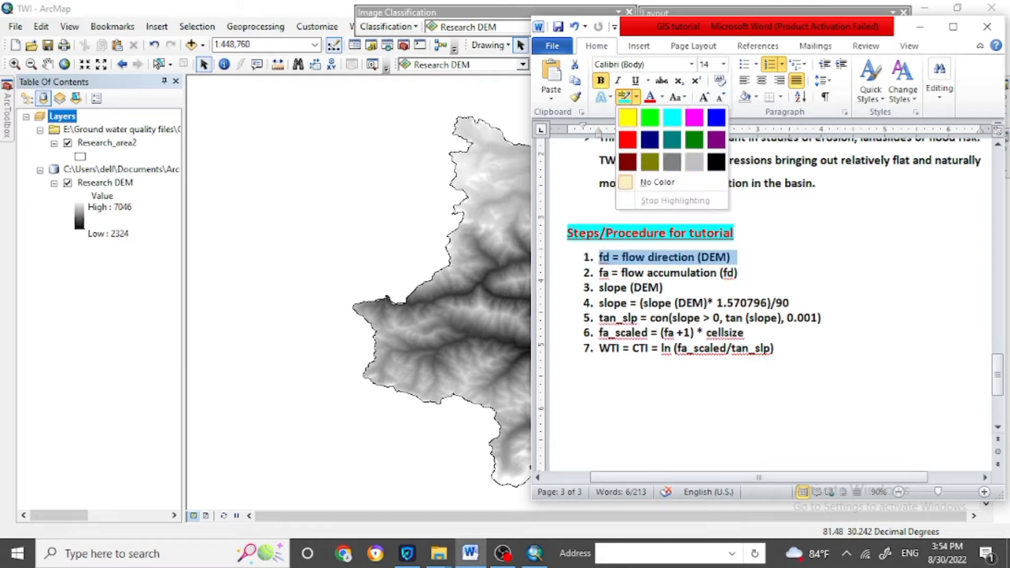
{"action": "left_click", "coordinate": [650, 119]}
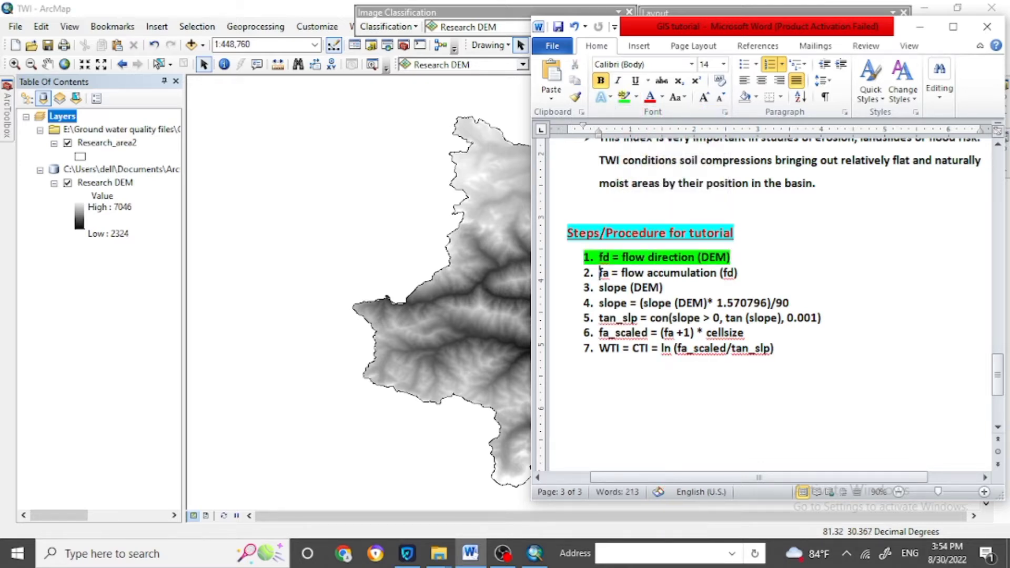
Switch to ArcMap and open the Flow Direction tool with Research DEM as the input surface raster.
{"action": "left_click", "coordinate": [500, 271]}
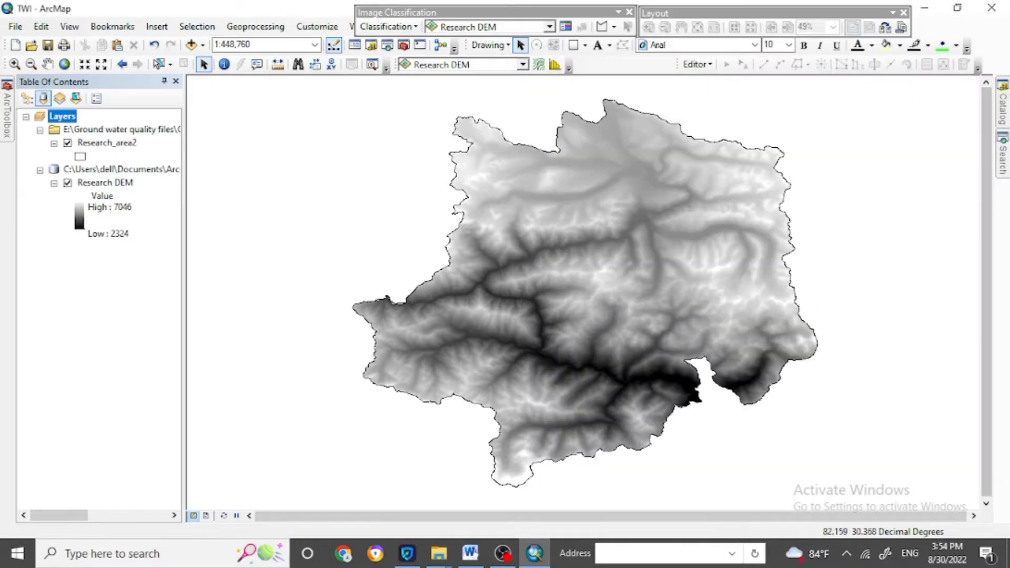
{"action": "left_click", "coordinate": [1003, 154]}
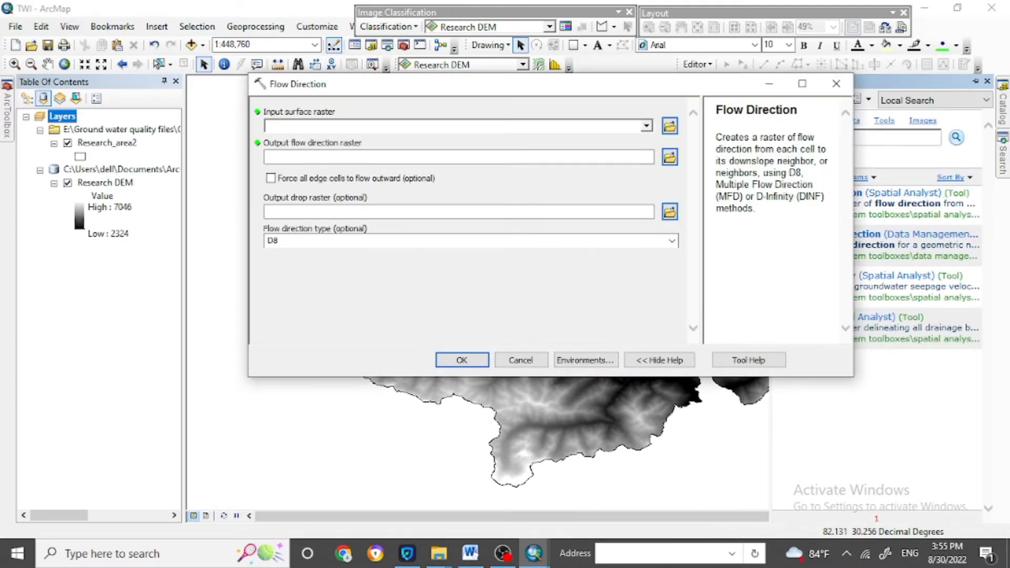
{"action": "left_click", "coordinate": [647, 125]}
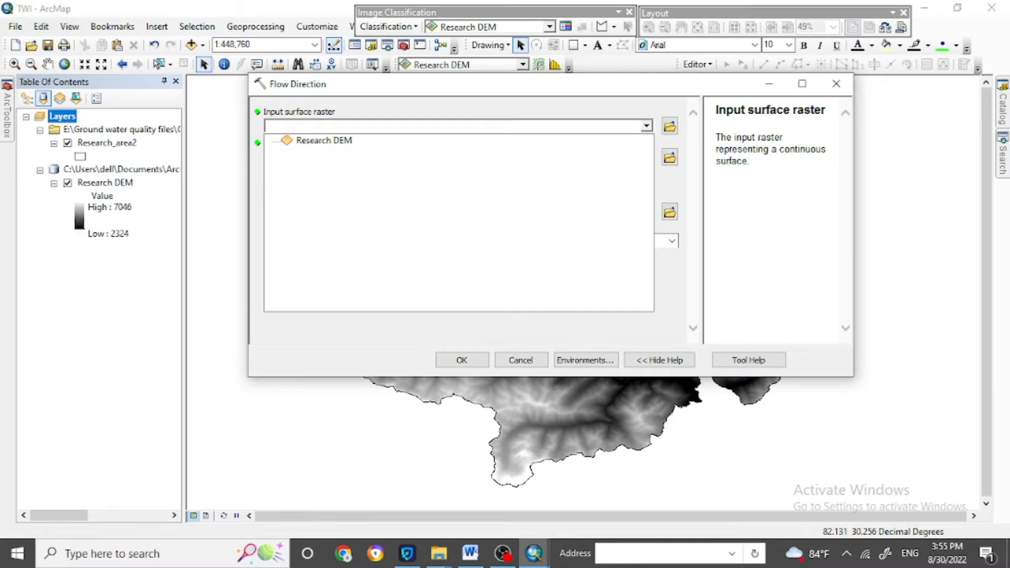
{"action": "left_click", "coordinate": [324, 141]}
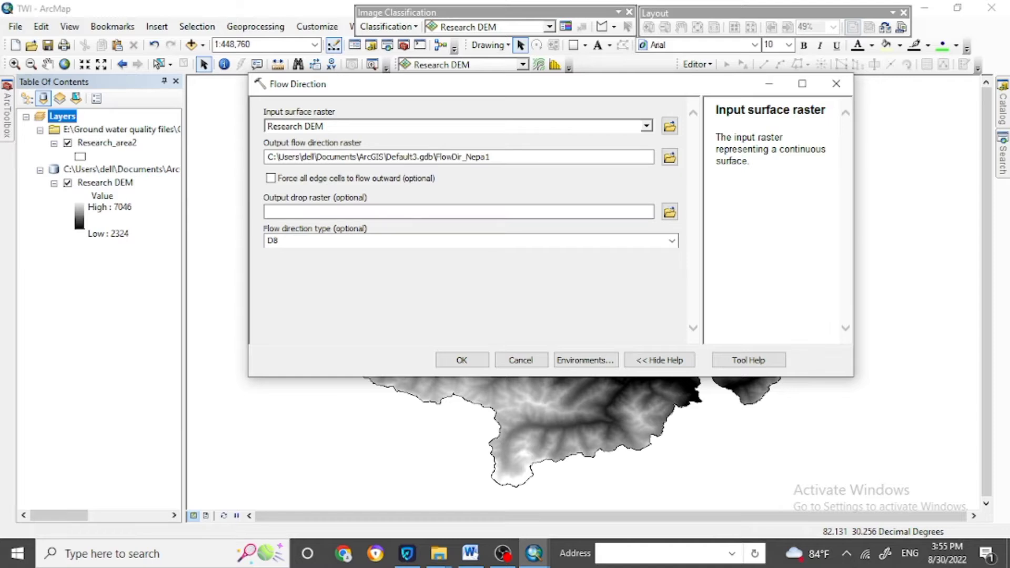
Browse to the Topographic Wetness INDEX\WORK FILE folder as the location for the output flow direction raster.
{"action": "left_click", "coordinate": [670, 157]}
{"action": "key", "text": "space"}
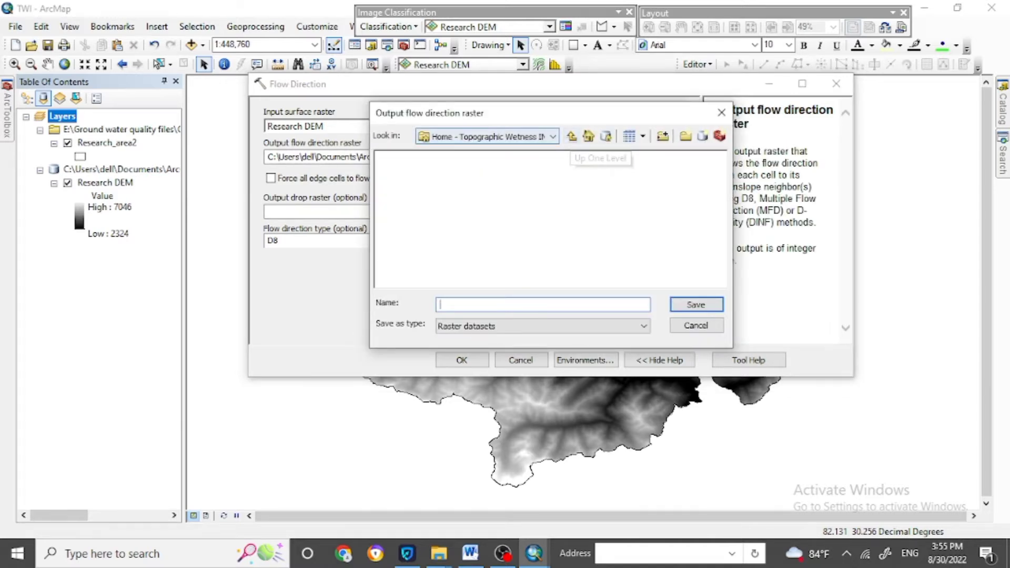
{"action": "left_click", "coordinate": [552, 136]}
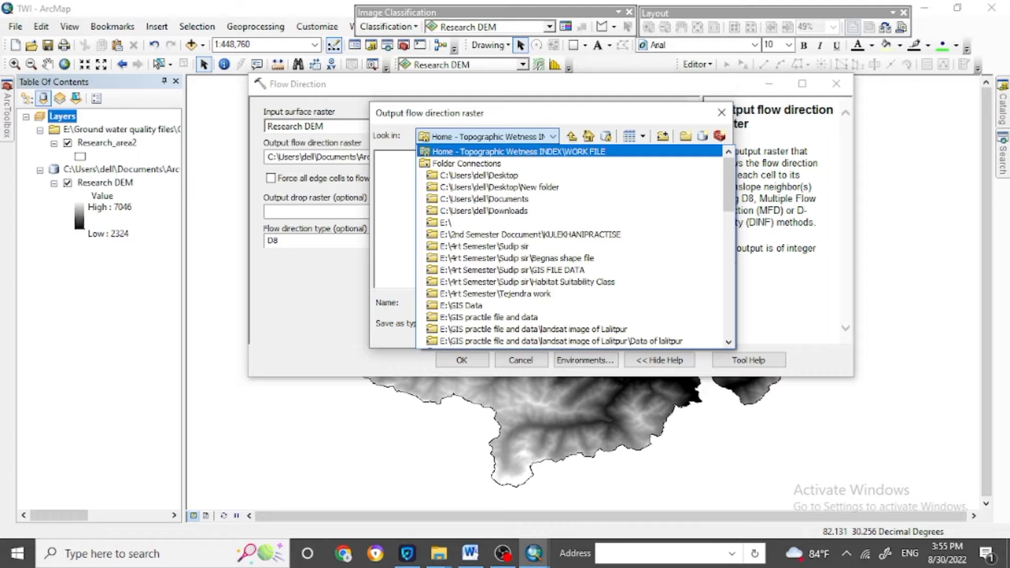
{"action": "left_click", "coordinate": [552, 137]}
{"action": "left_click", "coordinate": [571, 136]}
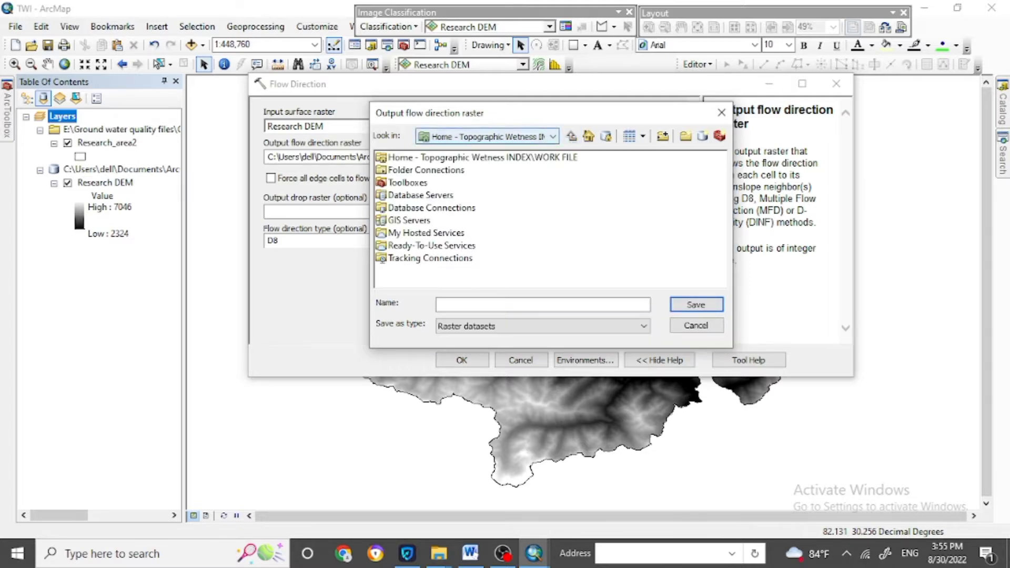
{"action": "left_click", "coordinate": [552, 136]}
{"action": "left_click", "coordinate": [482, 151]}
{"action": "double_click", "coordinate": [404, 157]}
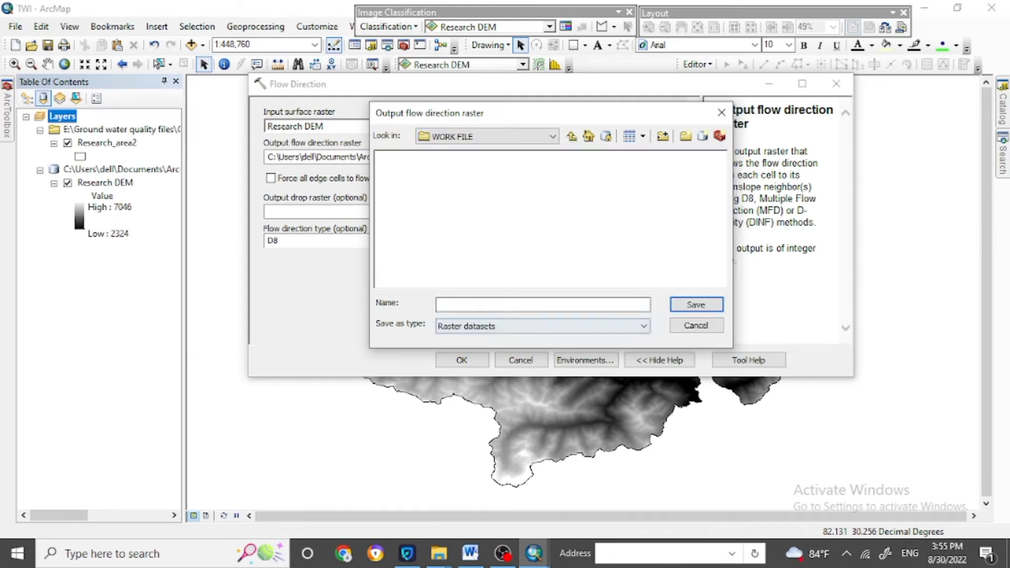
Save the output flow direction raster as fd.tif and run Flow Direction with the D8 type.
{"action": "left_click", "coordinate": [440, 304]}
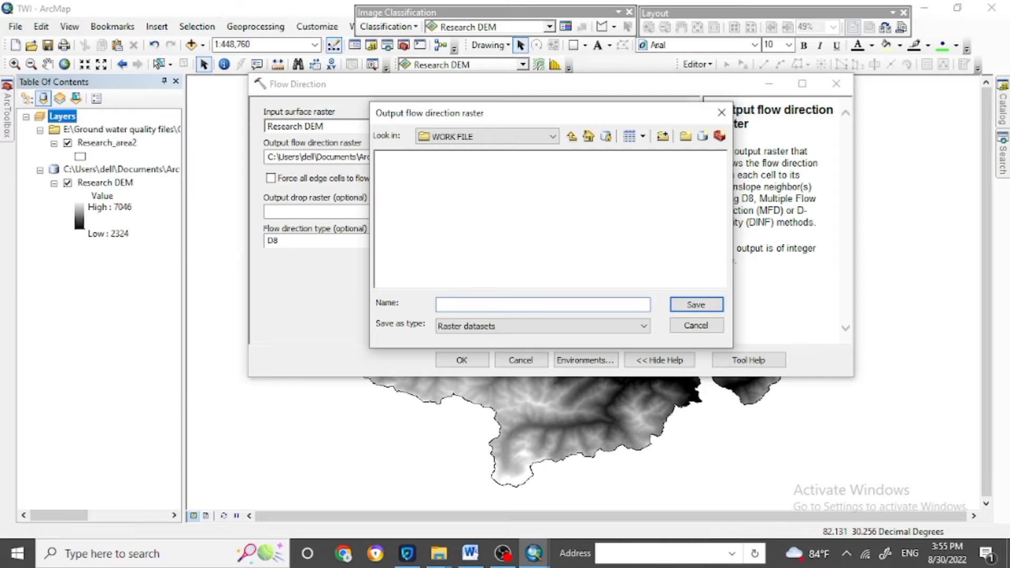
{"action": "type", "text": "flow"}
{"action": "left_click", "coordinate": [471, 553]}
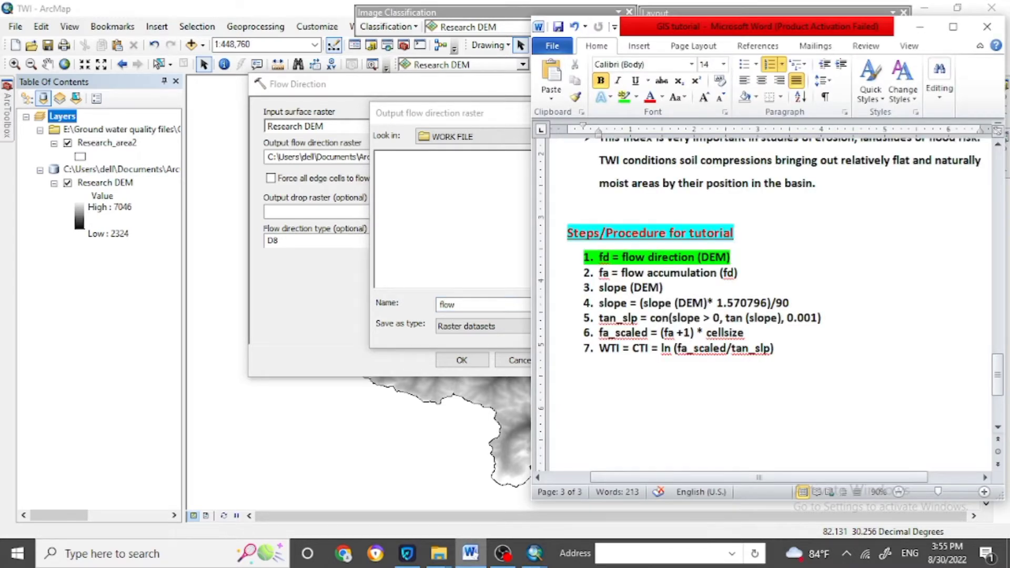
{"action": "key", "text": "alt+Tab"}
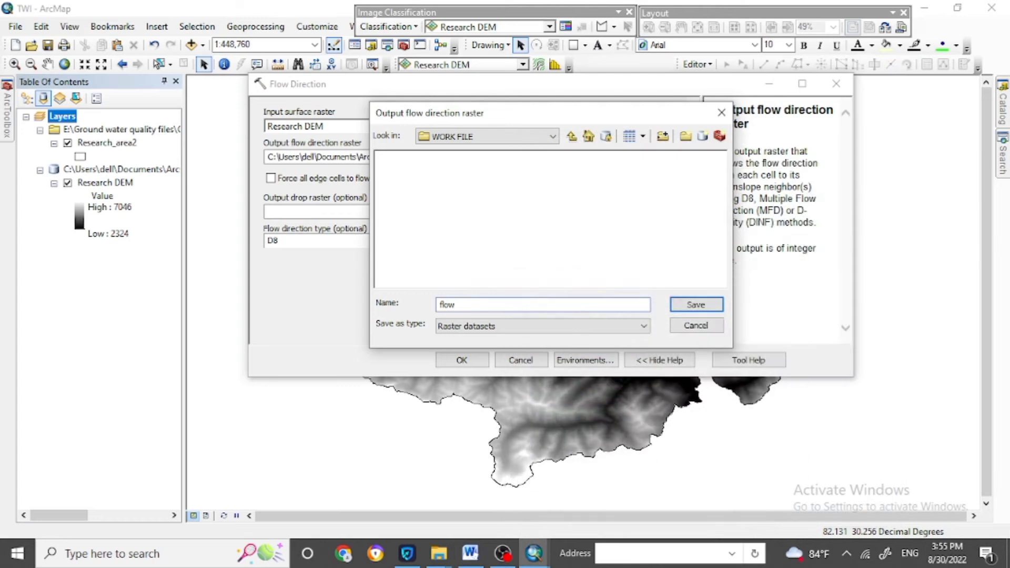
{"action": "key", "text": "BackSpace"}
{"action": "key", "text": "BackSpace"}
{"action": "type", "text": "d.tif"}
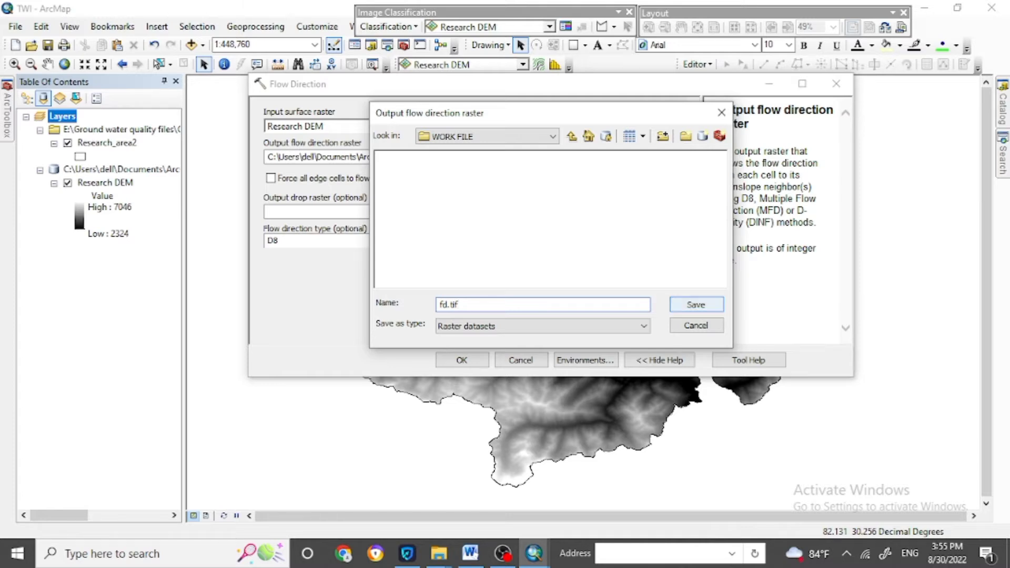
{"action": "left_click", "coordinate": [696, 304]}
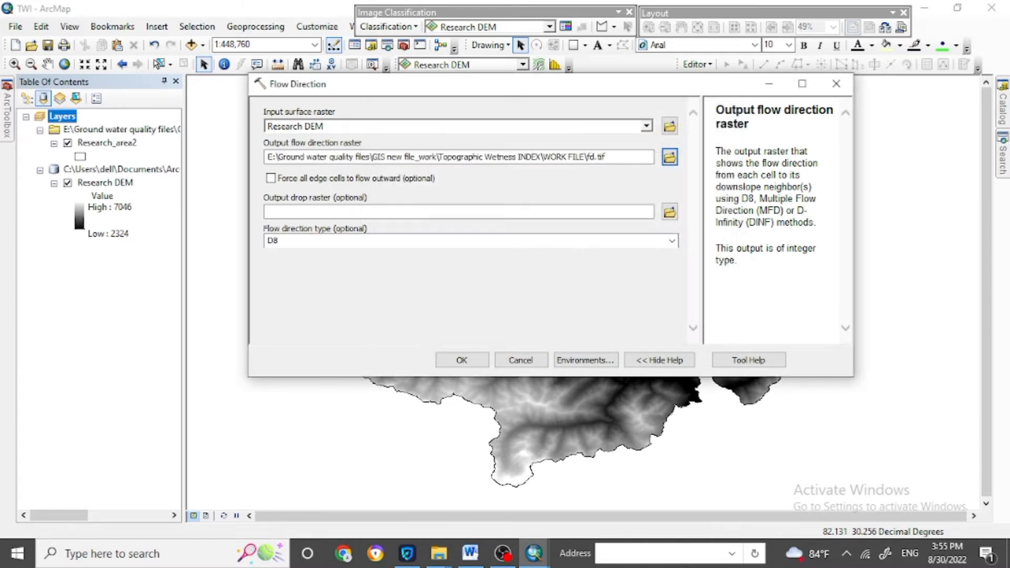
{"action": "key", "text": "Return"}
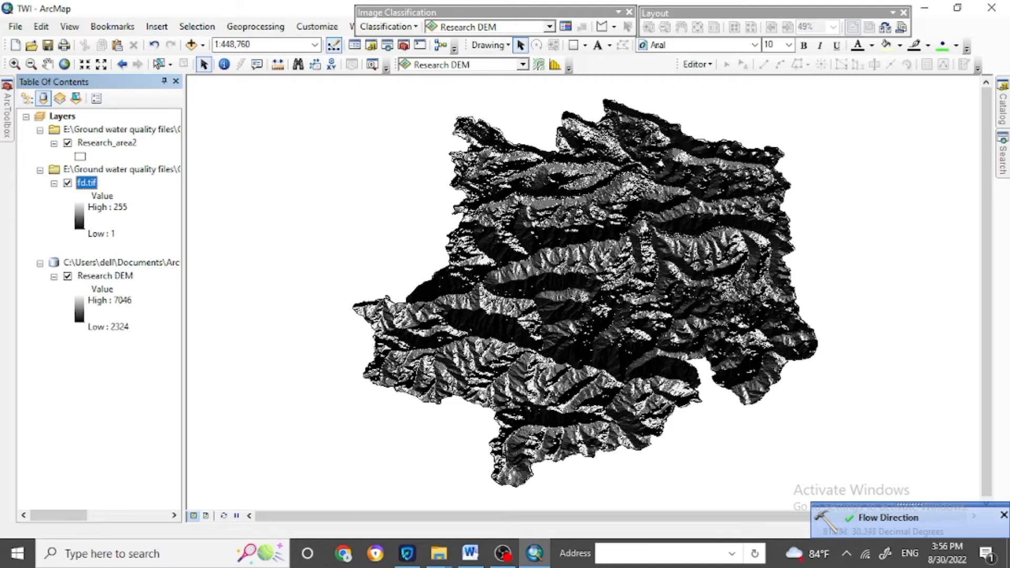
Switch to the Word document and highlight procedure item 2, "fa = flow accumulation (fd)", in bright green.
{"action": "left_click", "coordinate": [470, 553]}
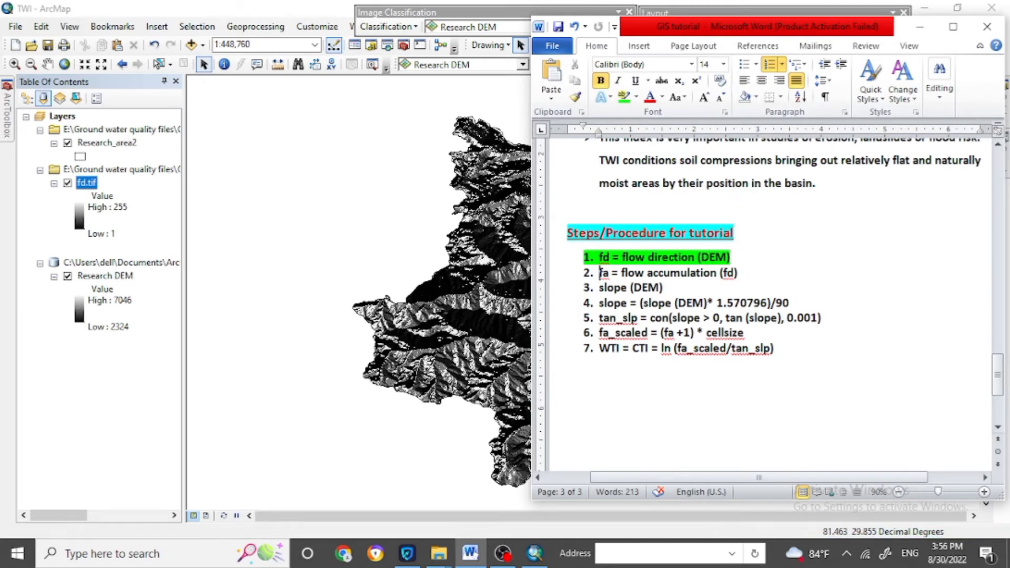
{"action": "key", "text": "shift+End"}
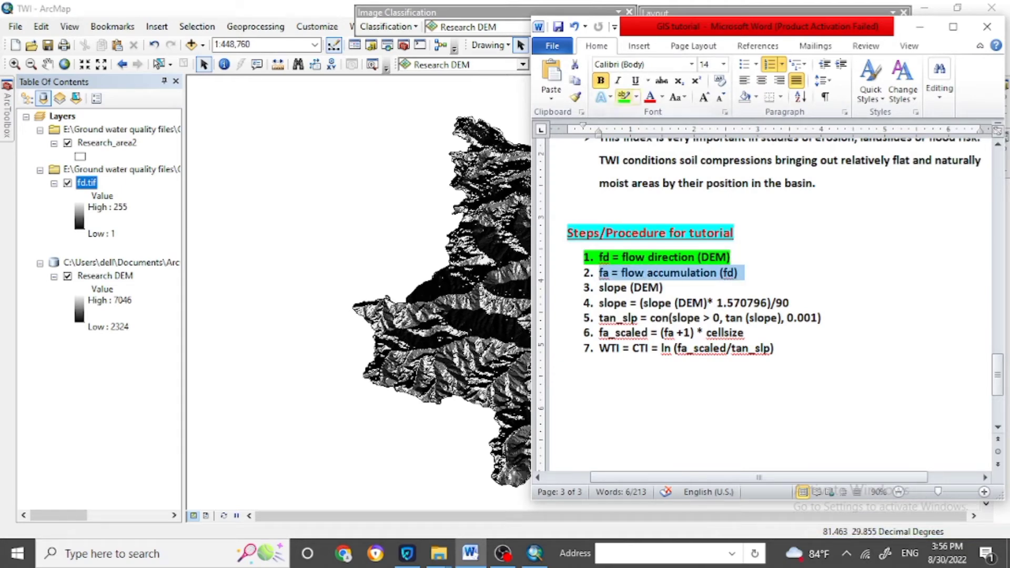
{"action": "left_click", "coordinate": [623, 96]}
Return to ArcMap, search the tools for "flow accumulation" and open the Flow Accumulation (Spatial Analyst) tool.
{"action": "left_click", "coordinate": [395, 184]}
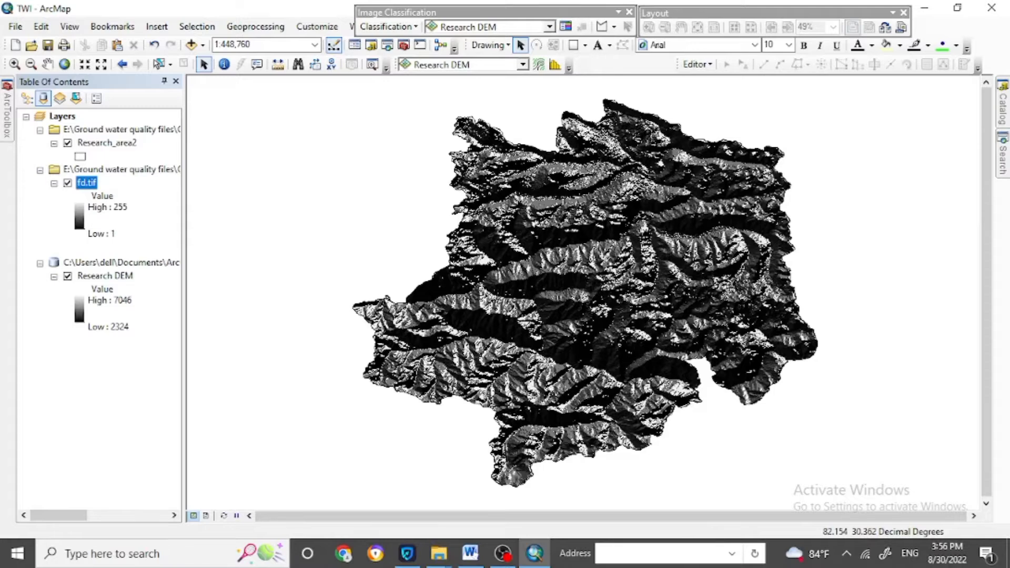
{"action": "key", "text": "ctrl+f"}
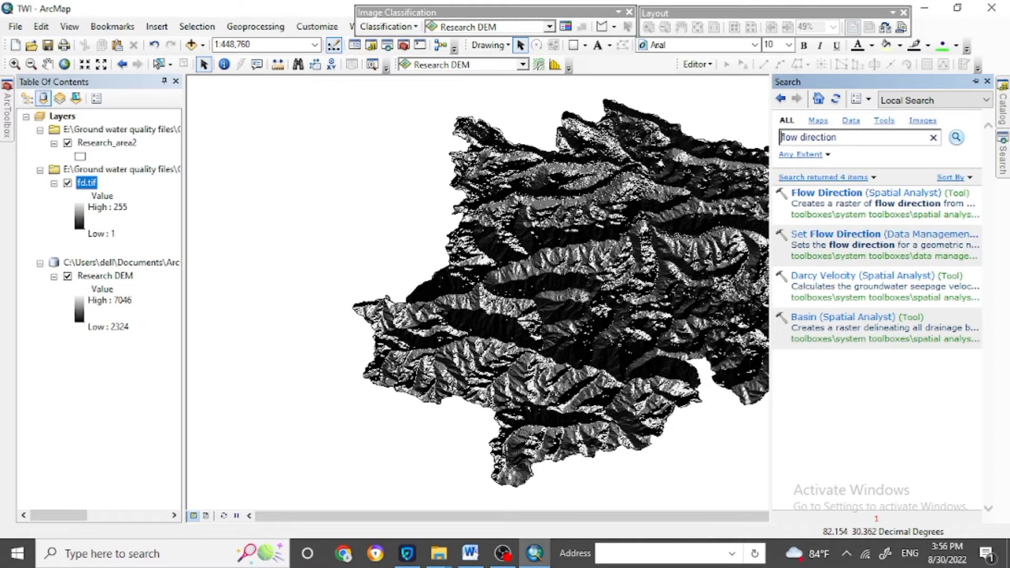
{"action": "key", "text": "shift+Left"}
{"action": "key", "text": "shift+Left"}
{"action": "key", "text": "shift+Left"}
{"action": "key", "text": "shift+Left"}
{"action": "key", "text": "shift+Left"}
{"action": "key", "text": "shift+Left"}
{"action": "key", "text": "shift+Left"}
{"action": "key", "text": "shift+Left"}
{"action": "key", "text": "shift+Left"}
{"action": "type", "text": "accumulation"}
{"action": "key", "text": "Return"}
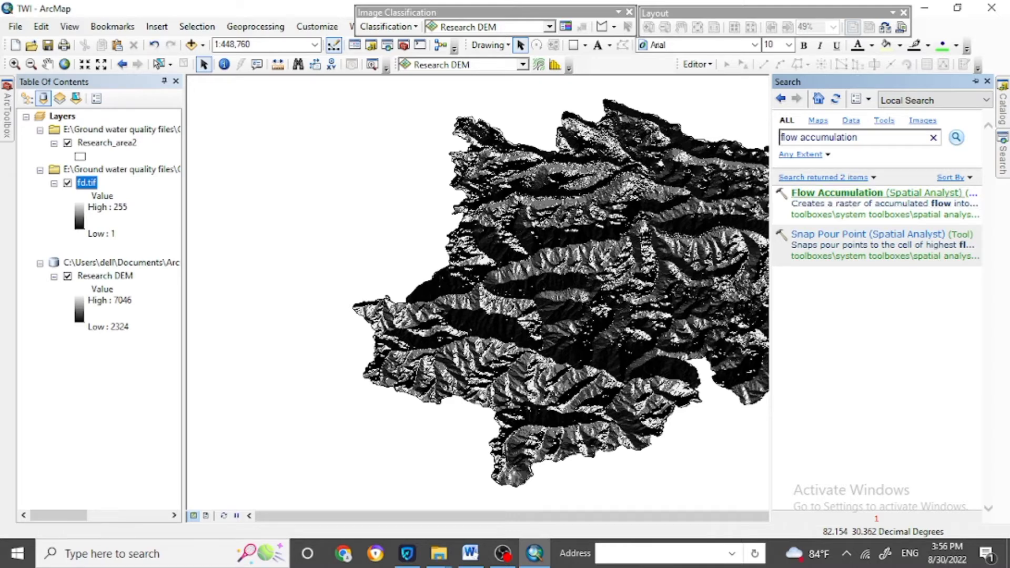
{"action": "left_click", "coordinate": [837, 194]}
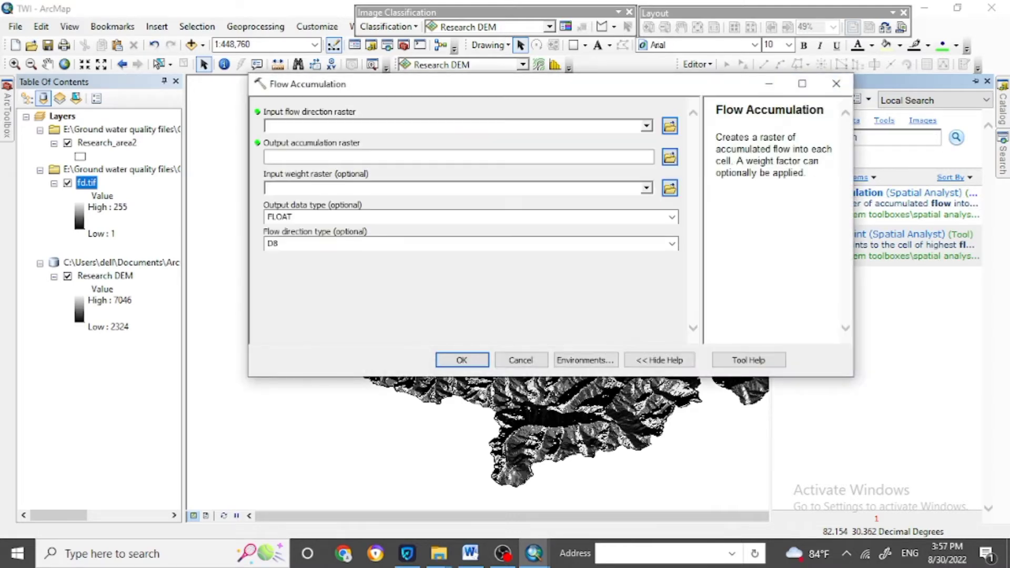
Run Flow Accumulation with fd.tif as the input flow direction raster and fa.tif in the WORK FILE folder as output.
{"action": "left_click", "coordinate": [647, 125]}
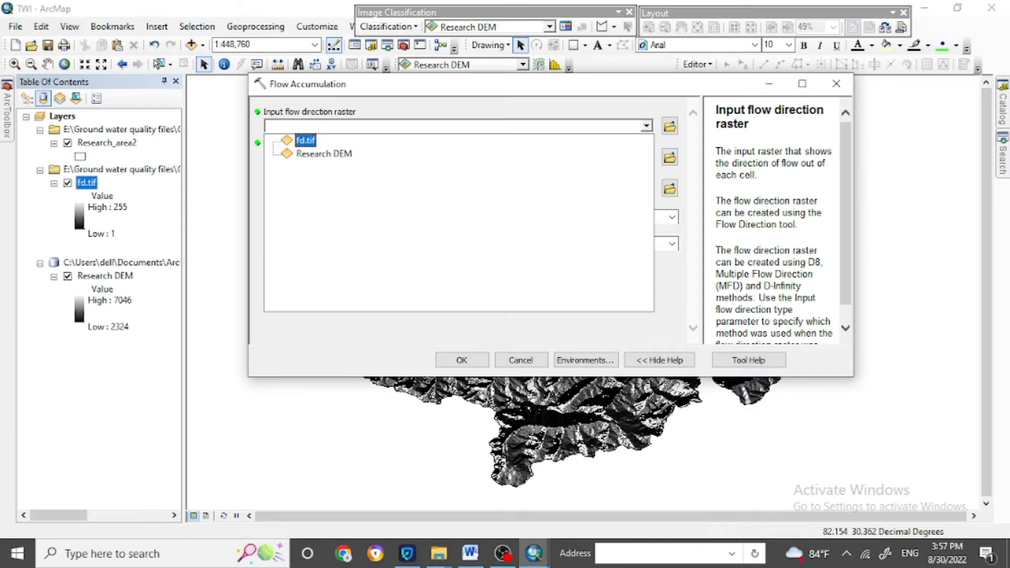
{"action": "key", "text": "Return"}
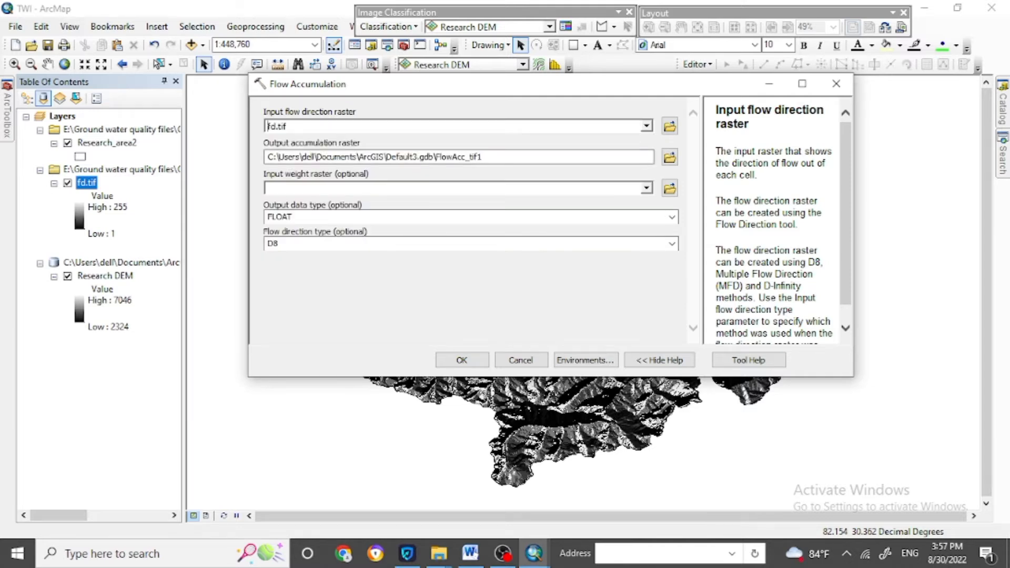
{"action": "left_click", "coordinate": [669, 157]}
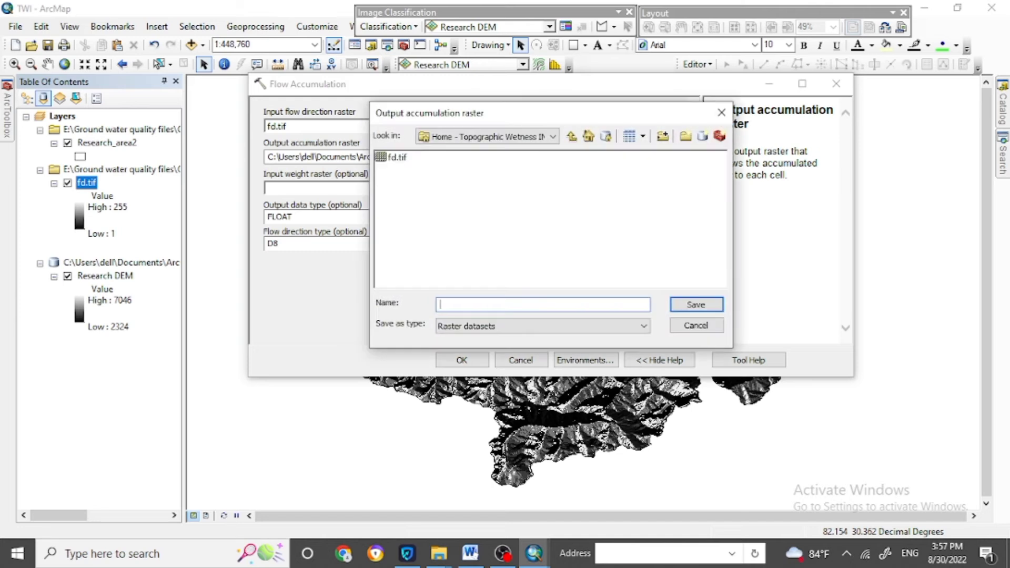
{"action": "type", "text": "fa.tif"}
{"action": "key", "text": "Return"}
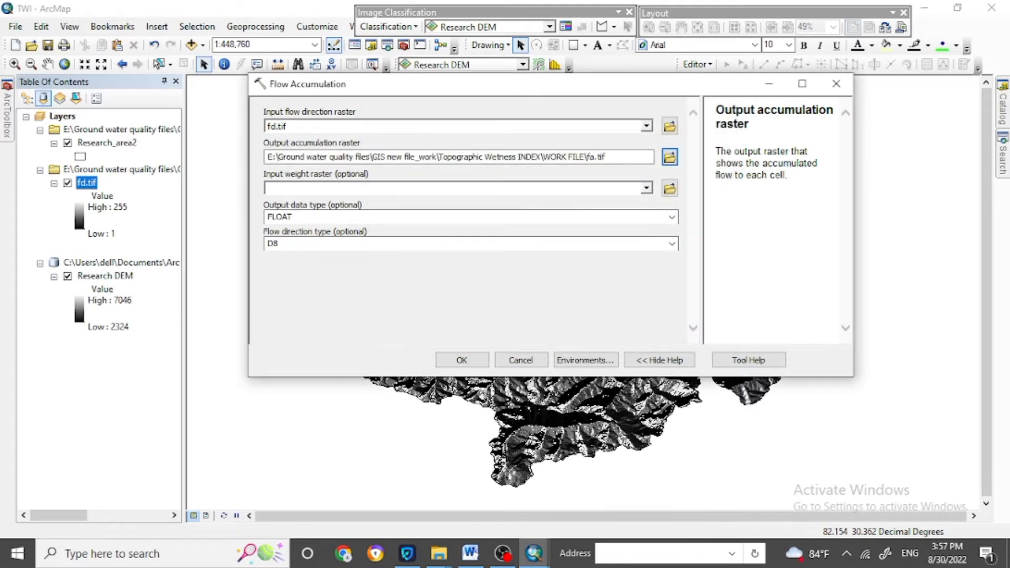
{"action": "left_click", "coordinate": [462, 359]}
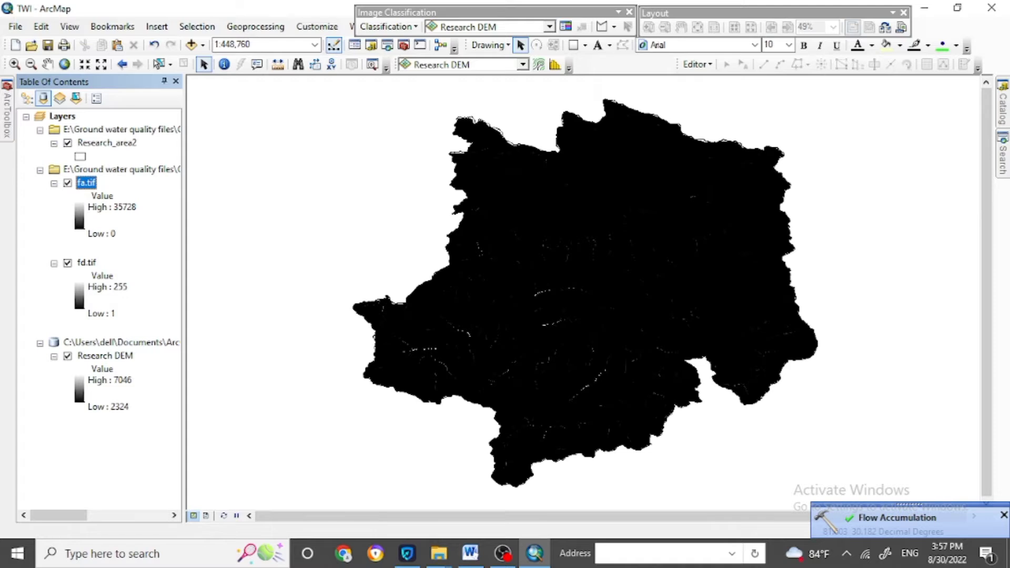
Select procedure item 3, "slope (DEM)", in the Word document, and return to ArcMap to find "slope" and open Slope (Spatial Analyst).
{"action": "left_click", "coordinate": [470, 553]}
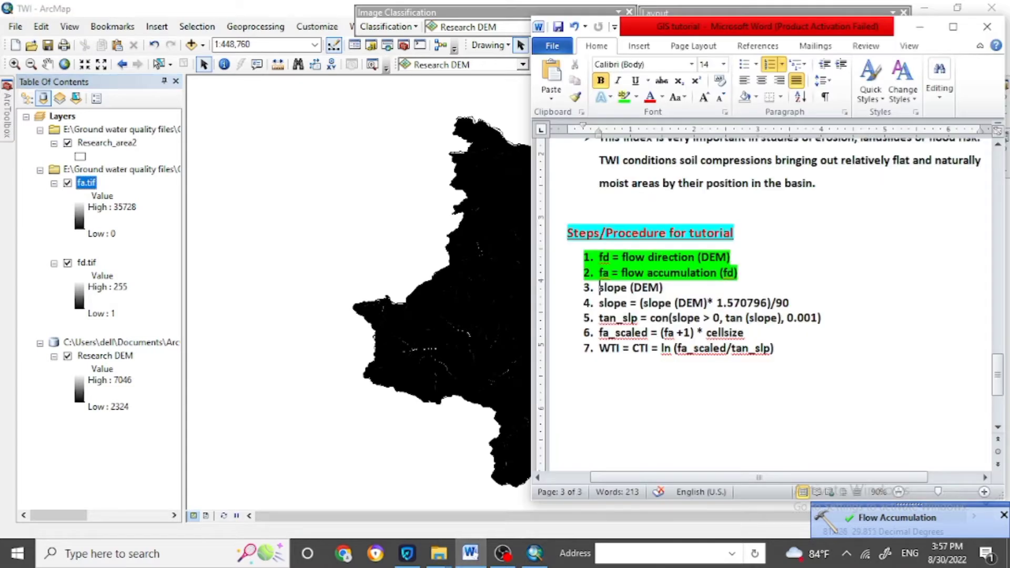
{"action": "left_click_drag", "start_coordinate": [667, 288], "coordinate": [599, 288]}
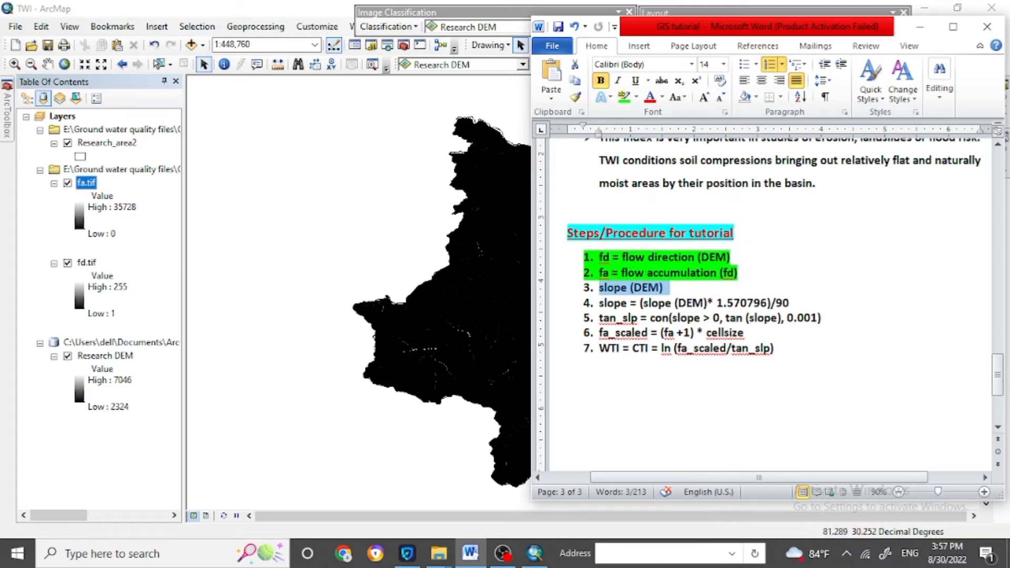
{"action": "key", "text": "alt+Tab"}
{"action": "key", "text": "ctrl+f"}
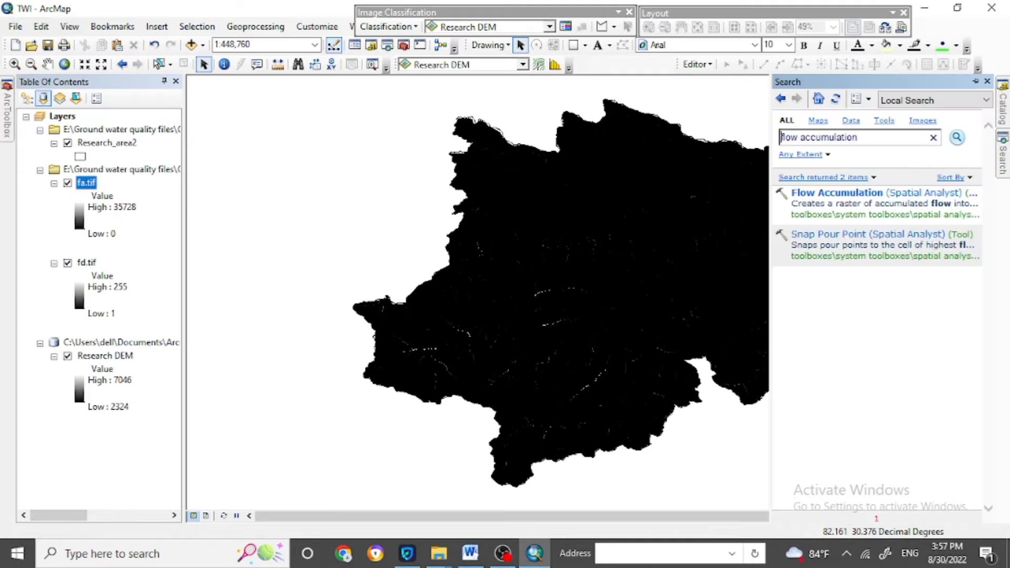
{"action": "key", "text": "ctrl+a"}
{"action": "type", "text": "slope"}
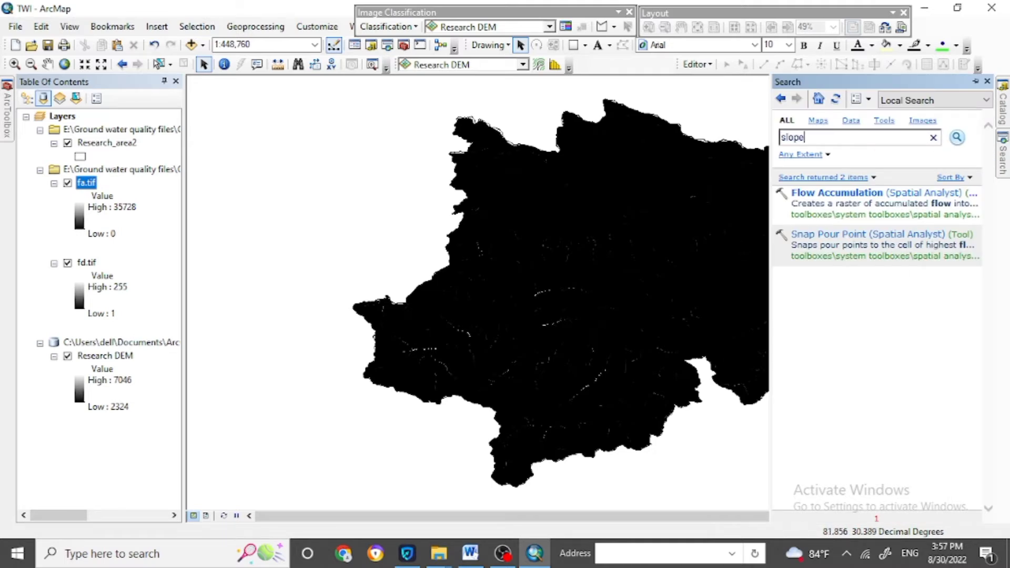
{"action": "key", "text": "Return"}
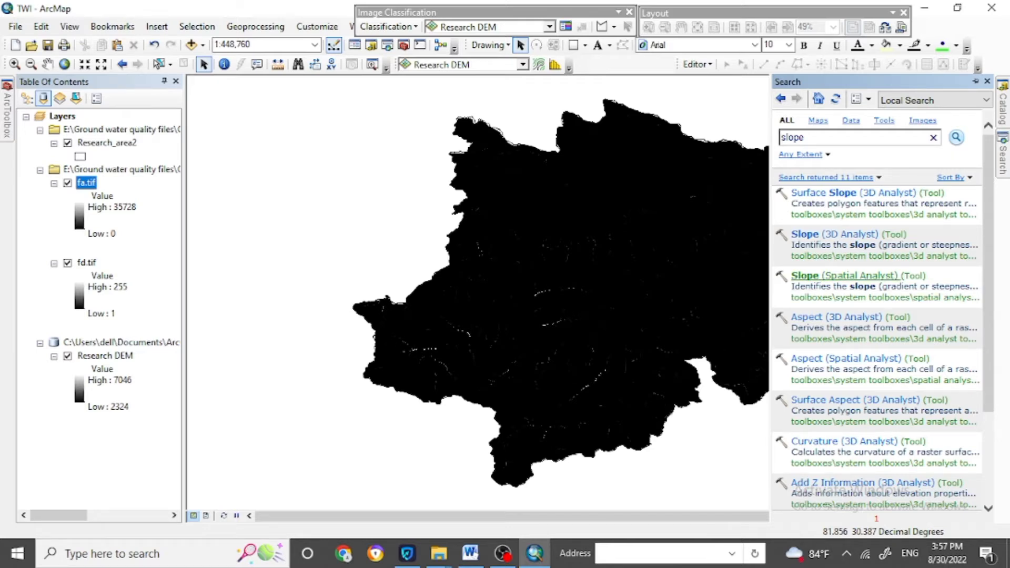
{"action": "left_click", "coordinate": [845, 275]}
{"action": "left_click", "coordinate": [805, 276]}
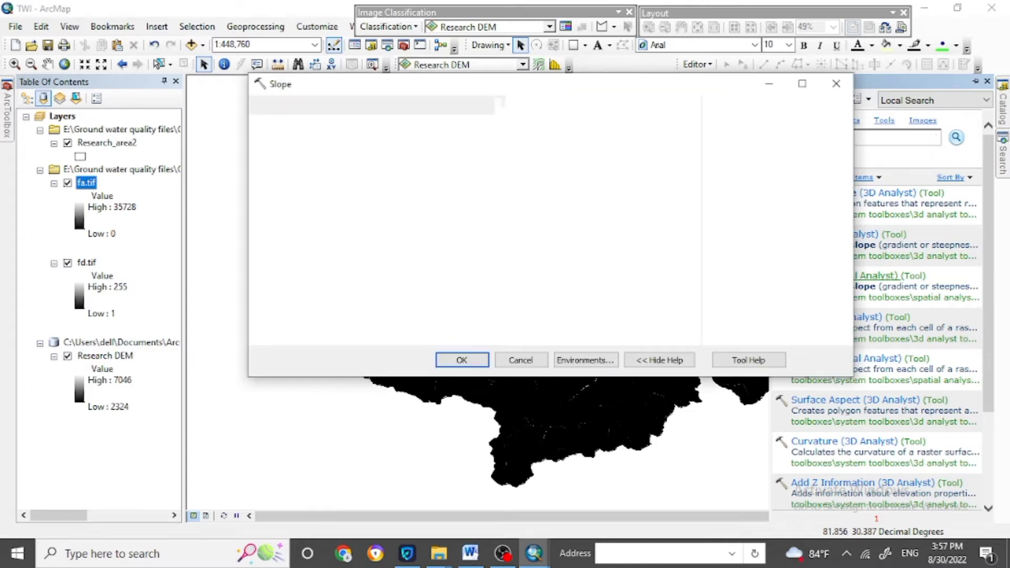
Run Slope on Research DEM with DEGREE measurement and the PLANAR method, saving the output raster as slopeDEM.tif in the WORK FILE folder.
{"action": "left_click", "coordinate": [646, 125]}
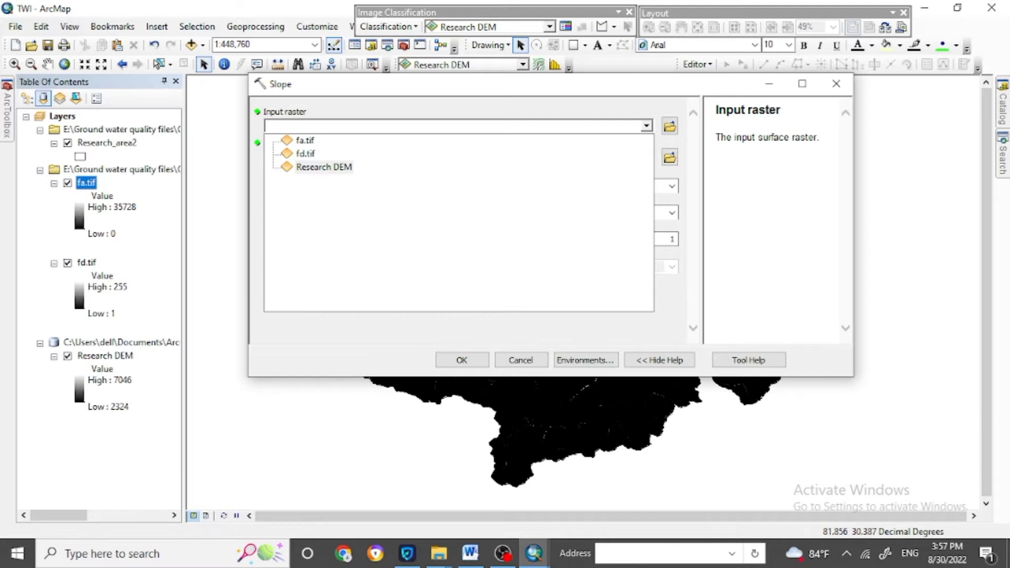
{"action": "left_click", "coordinate": [323, 167]}
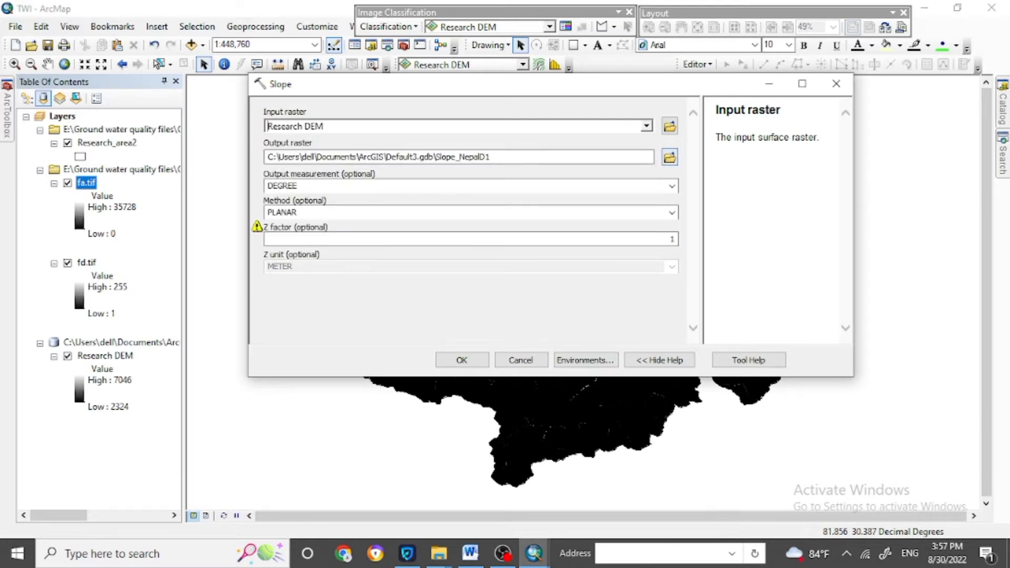
{"action": "left_click", "coordinate": [670, 156]}
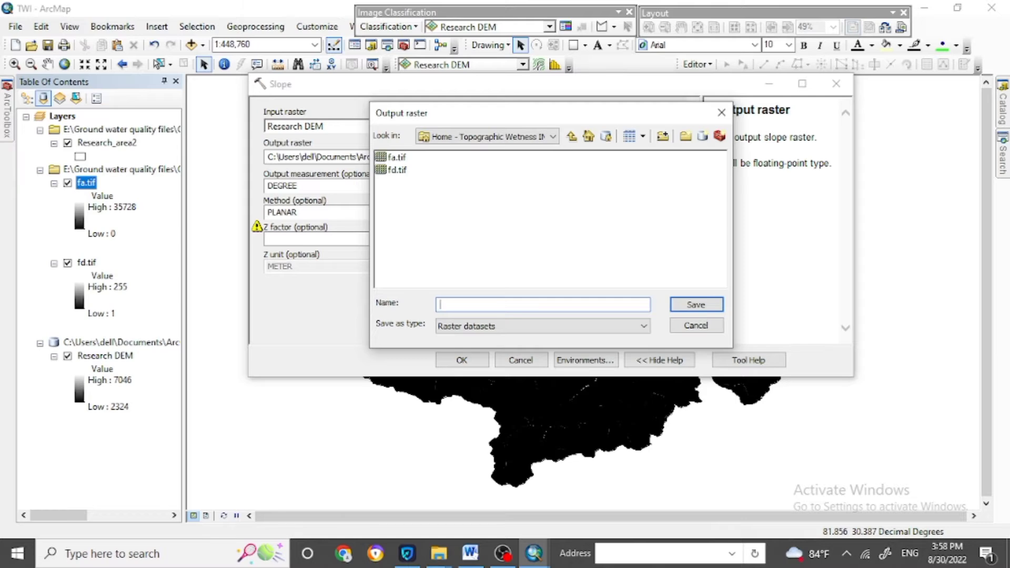
{"action": "left_click", "coordinate": [470, 553]}
{"action": "left_click", "coordinate": [470, 553]}
{"action": "type", "text": "slopeDEM.tif"}
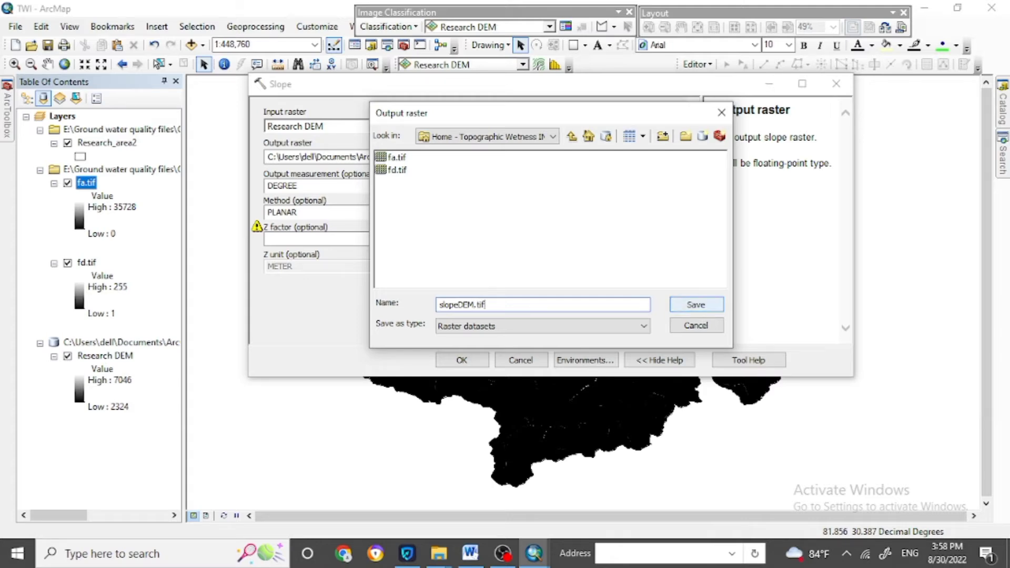
{"action": "key", "text": "Return"}
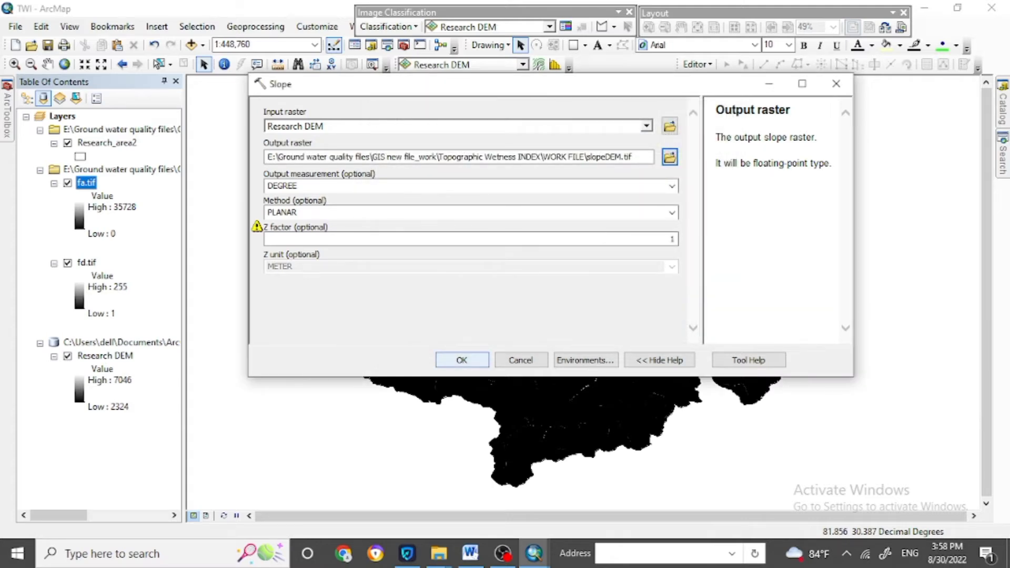
{"action": "left_click", "coordinate": [456, 360]}
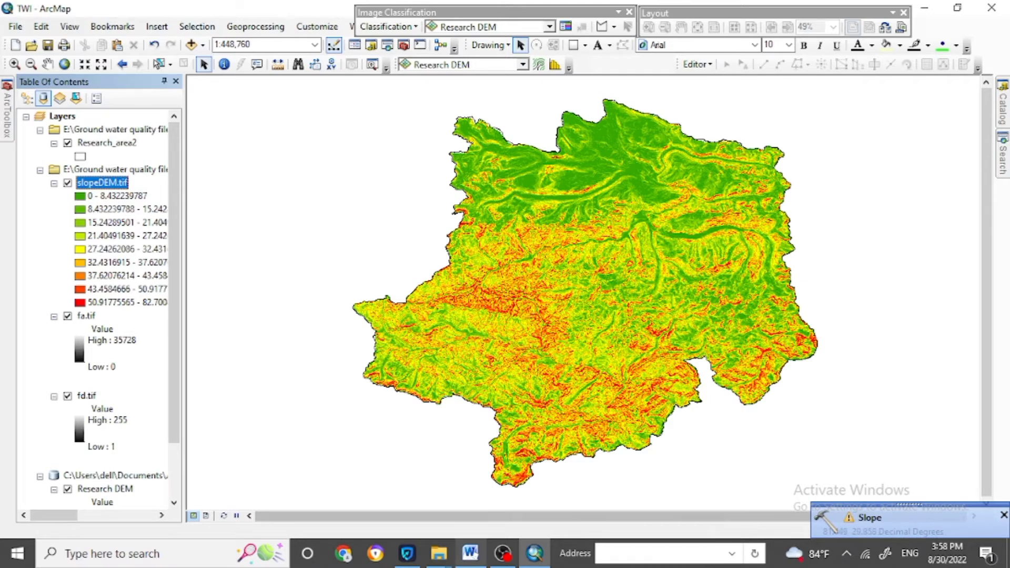
Switch to the Word document, highlight procedure item 3, "slope (DEM)", in bright green and check the slope formula in item 4.
{"action": "left_click", "coordinate": [471, 554]}
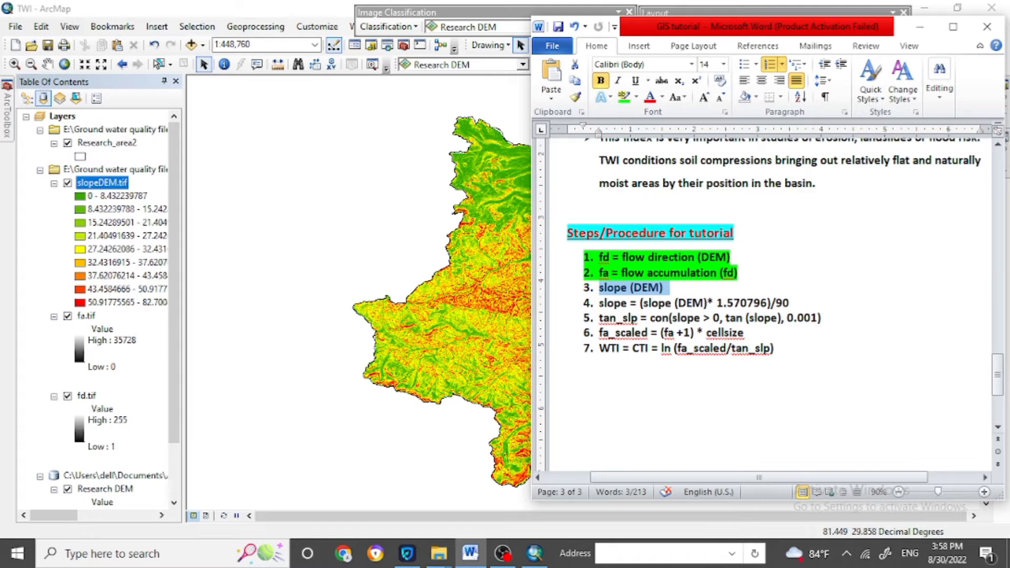
{"action": "left_click", "coordinate": [624, 97]}
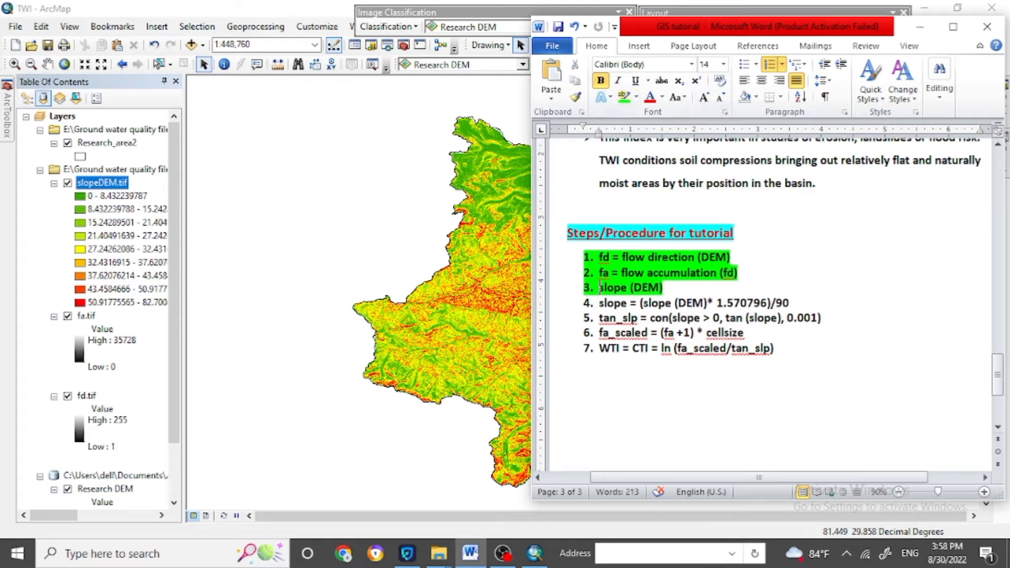
{"action": "left_click_drag", "start_coordinate": [795, 303], "coordinate": [598, 304]}
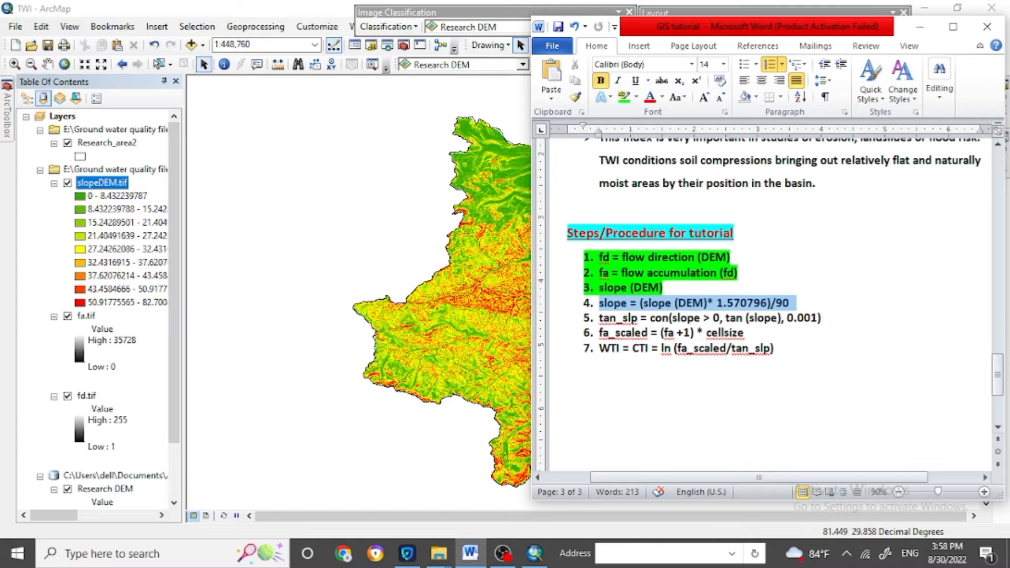
{"action": "left_click", "coordinate": [607, 303]}
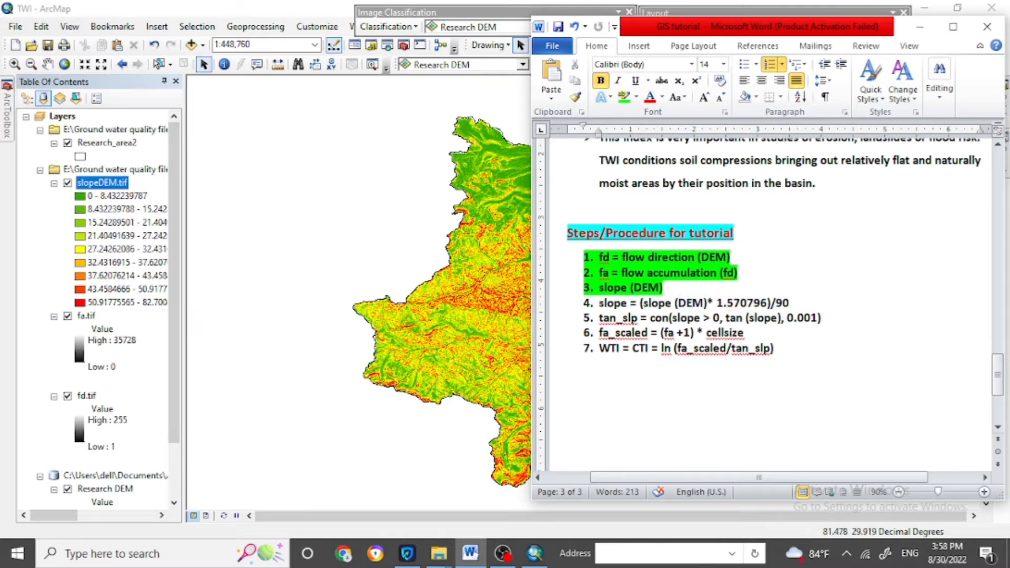
Return to ArcMap, search the tools for "raster calculator" and open the Raster Calculator (Spatial Analyst) tool.
{"action": "left_click", "coordinate": [535, 553]}
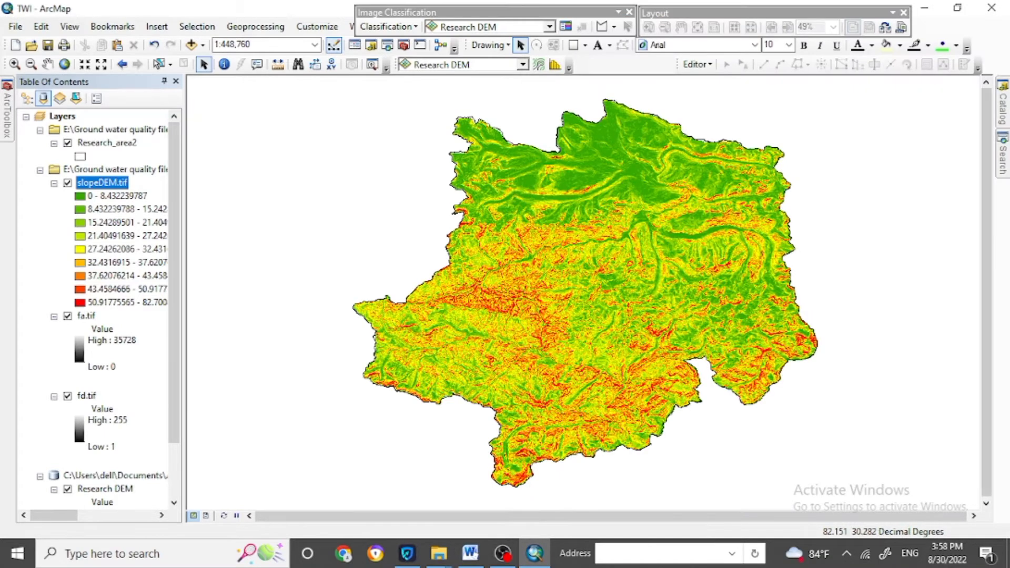
{"action": "left_click", "coordinate": [1002, 152]}
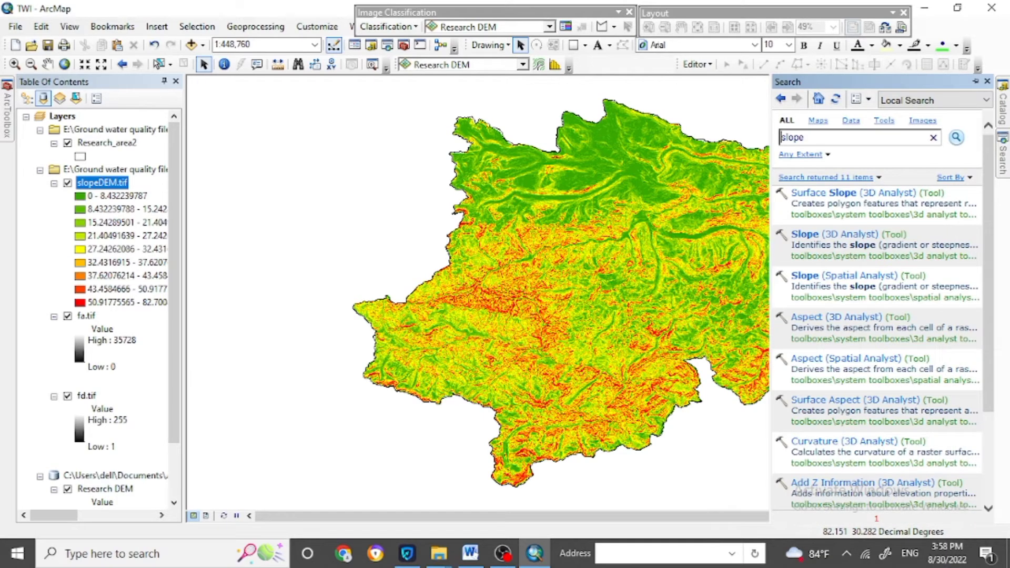
{"action": "double_click", "coordinate": [811, 137]}
{"action": "type", "text": "raster calculator"}
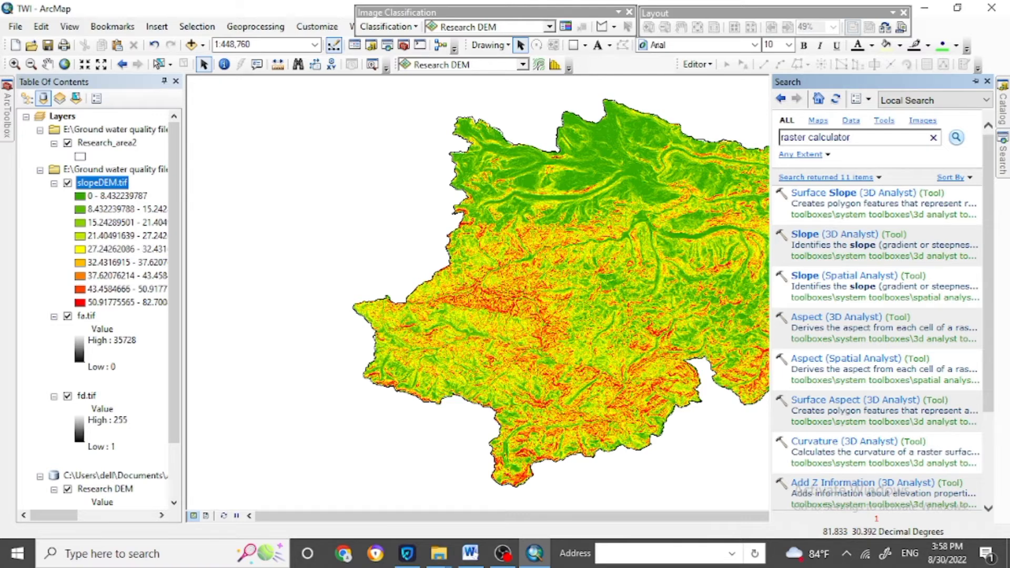
{"action": "key", "text": "Return"}
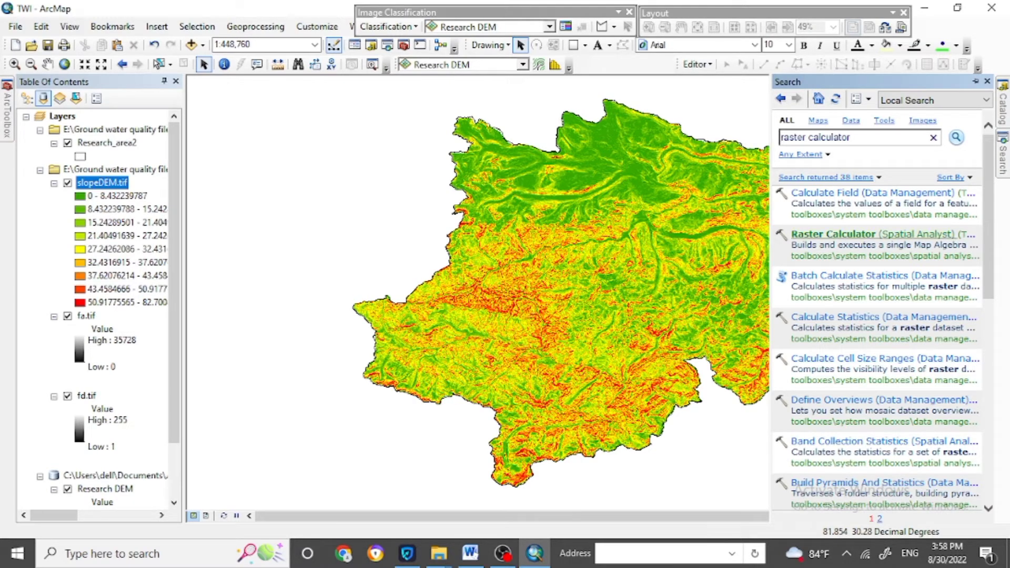
{"action": "left_click", "coordinate": [833, 234]}
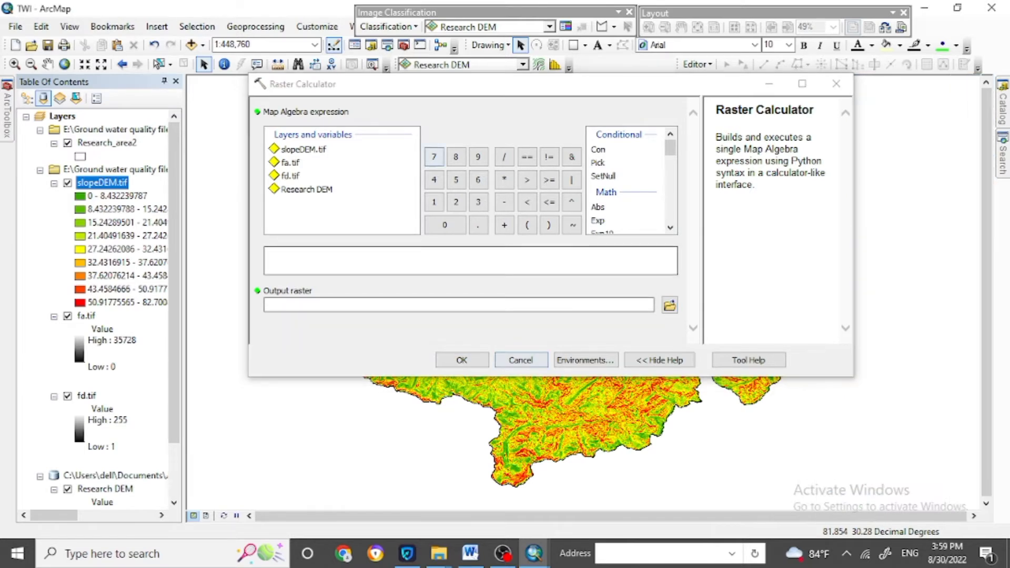
Copy ")* 1.570796)/90" from Word's procedure item 4 into the Map Algebra expression, insert slopeDEM.tif before it and remove the first closing parenthesis.
{"action": "left_click", "coordinate": [470, 553]}
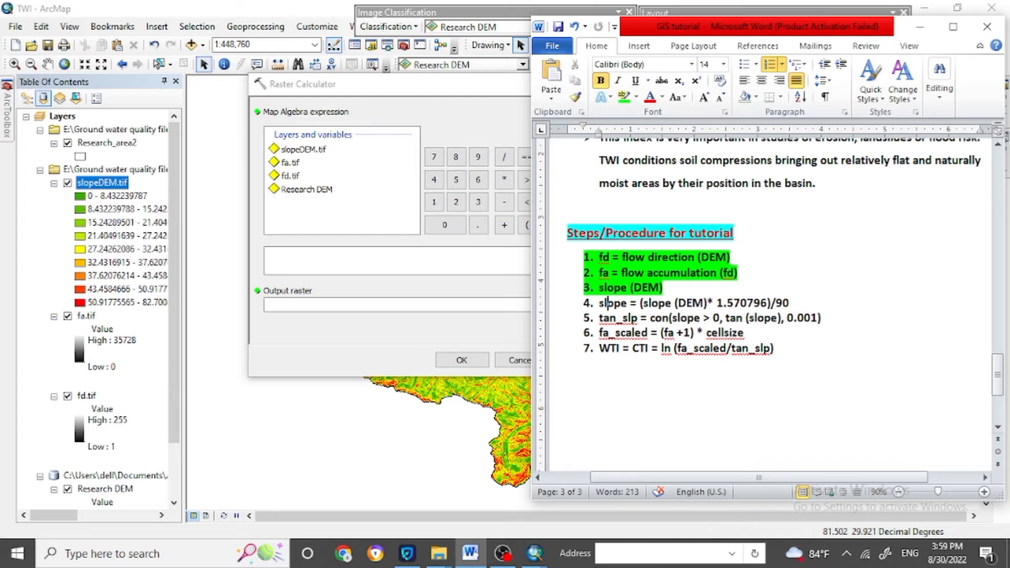
{"action": "left_click_drag", "start_coordinate": [790, 303], "coordinate": [704, 304]}
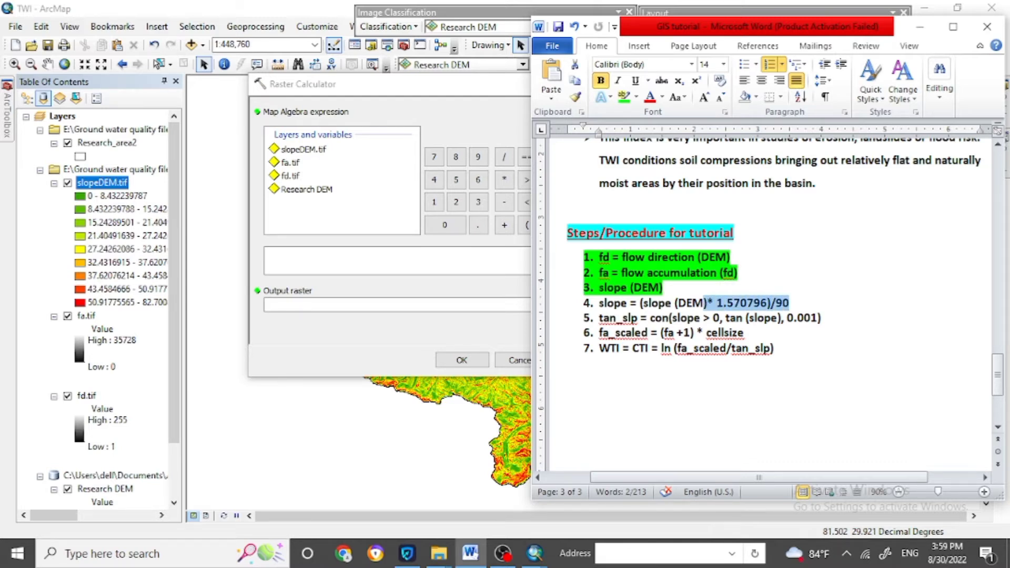
{"action": "key", "text": "ctrl+c"}
{"action": "left_click", "coordinate": [397, 260]}
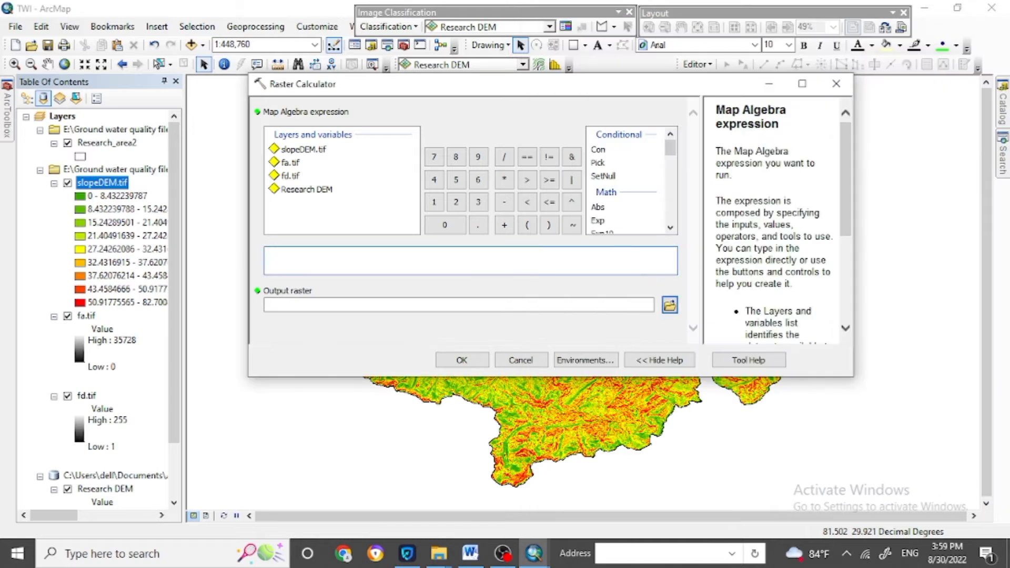
{"action": "key", "text": "ctrl+v"}
{"action": "double_click", "coordinate": [303, 149]}
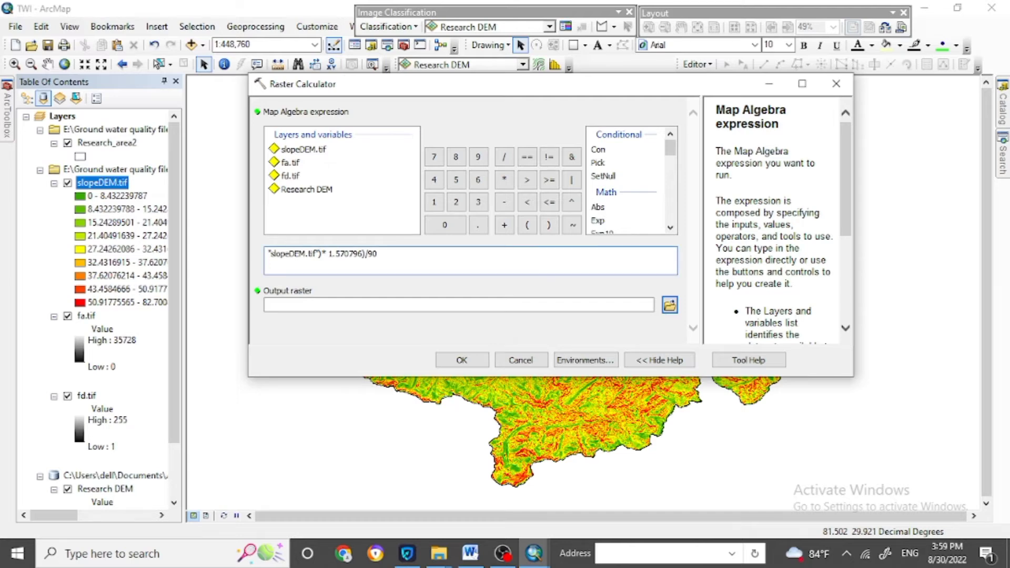
{"action": "key", "text": "Delete"}
Check the formula in the Word document and correct the Map Algebra expression to ("slopeDEM.tif" * 1.570796) / 90.
{"action": "left_click", "coordinate": [470, 553]}
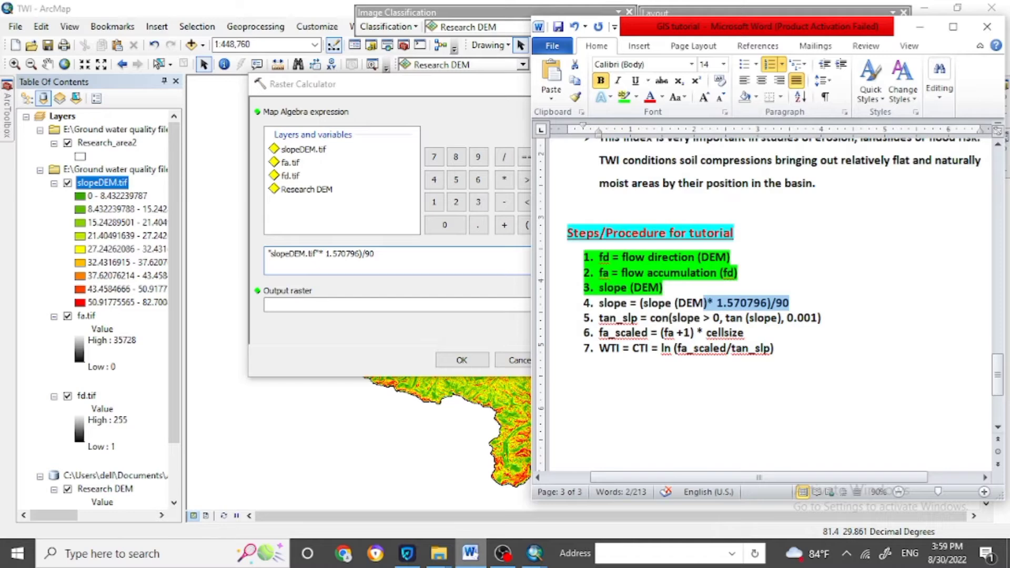
{"action": "left_click", "coordinate": [319, 270]}
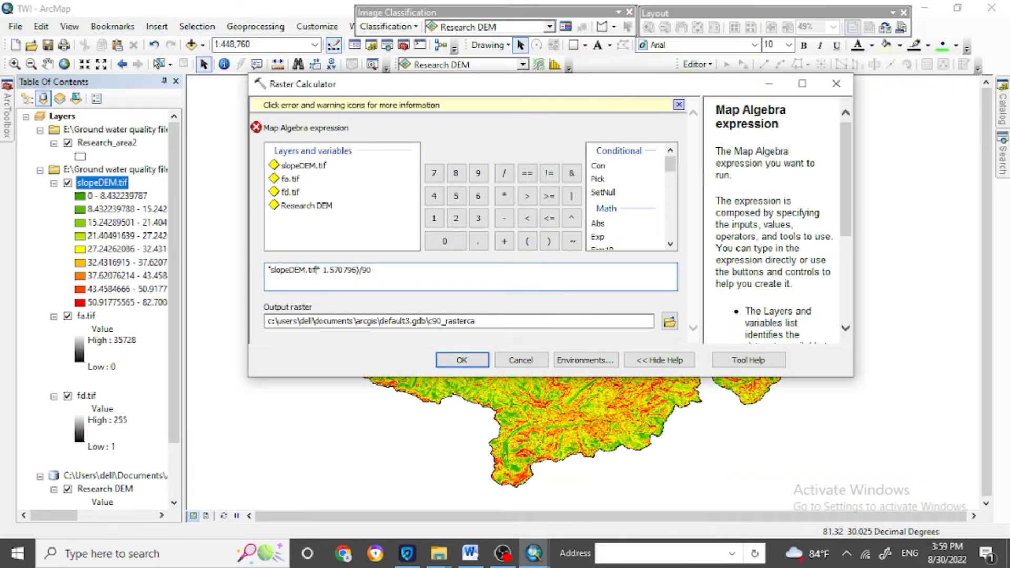
{"action": "type", "text": ")"}
{"action": "left_click", "coordinate": [271, 270]}
{"action": "key", "text": "BackSpace"}
{"action": "type", "text": "("}
{"action": "left_click", "coordinate": [256, 127]}
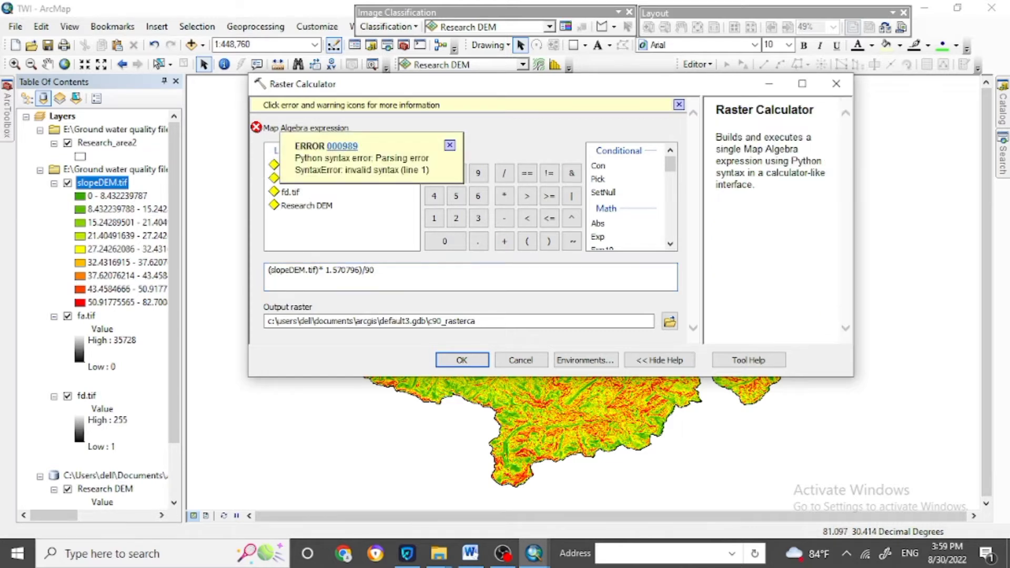
{"action": "left_click", "coordinate": [374, 270]}
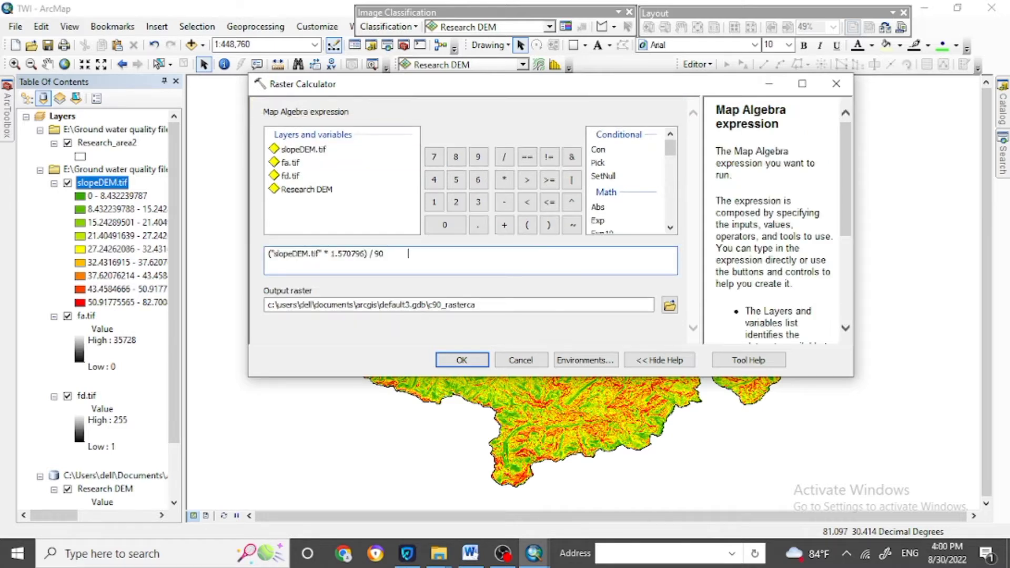
Set the output raster to finalslope.tif in the WORK FILE folder and run the Raster Calculator.
{"action": "left_click", "coordinate": [670, 305]}
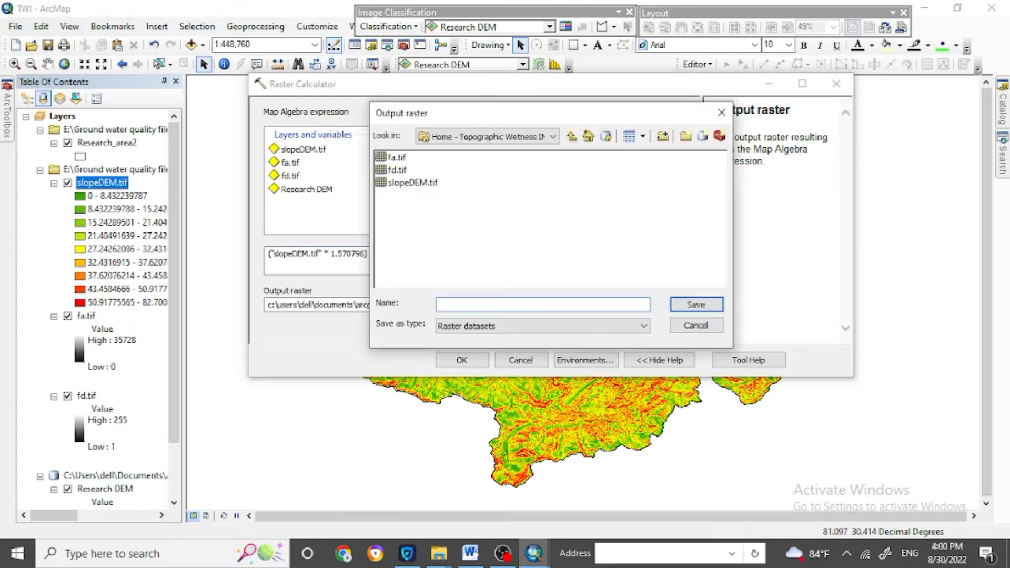
{"action": "left_click", "coordinate": [470, 553]}
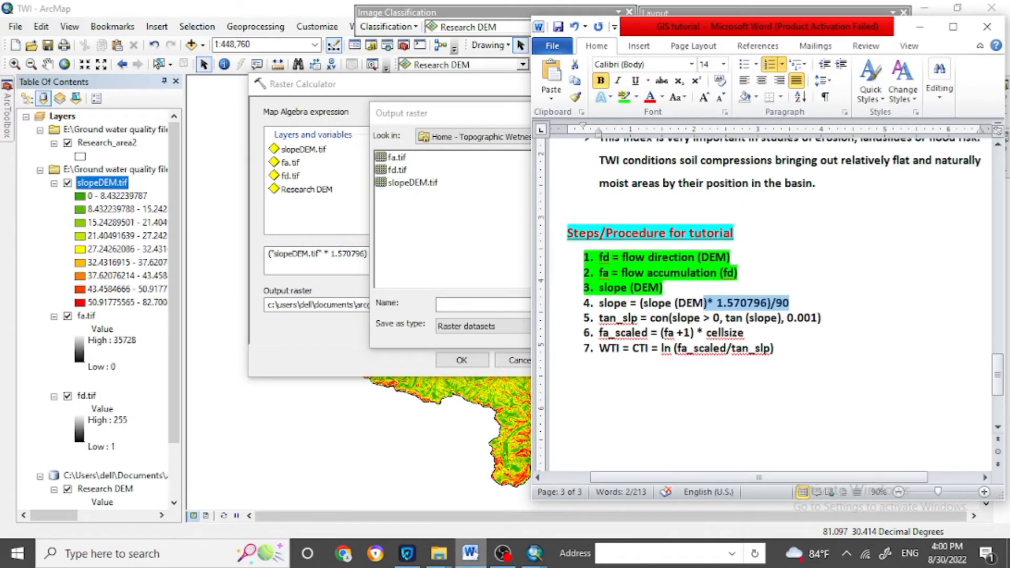
{"action": "left_click", "coordinate": [482, 305]}
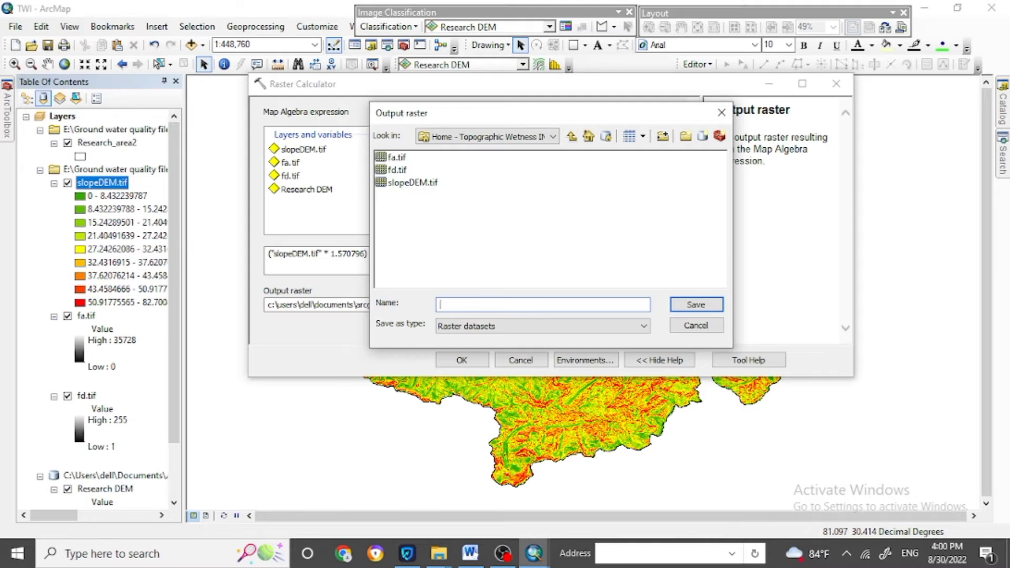
{"action": "type", "text": "fina"}
{"action": "key", "text": "BackSpace"}
{"action": "key", "text": "BackSpace"}
{"action": "type", "text": "nalslope.tif"}
{"action": "key", "text": "Return"}
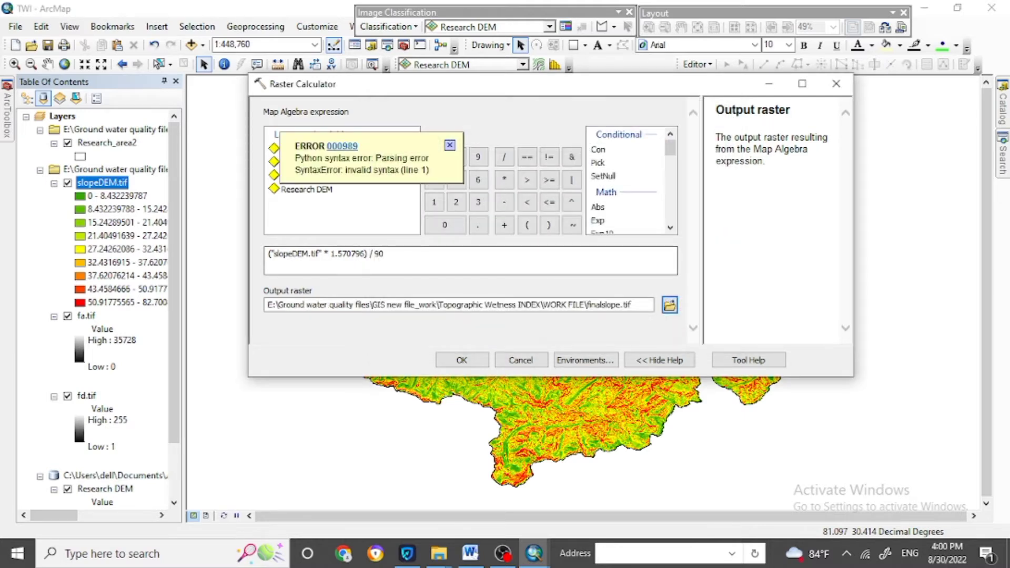
{"action": "left_click", "coordinate": [411, 254]}
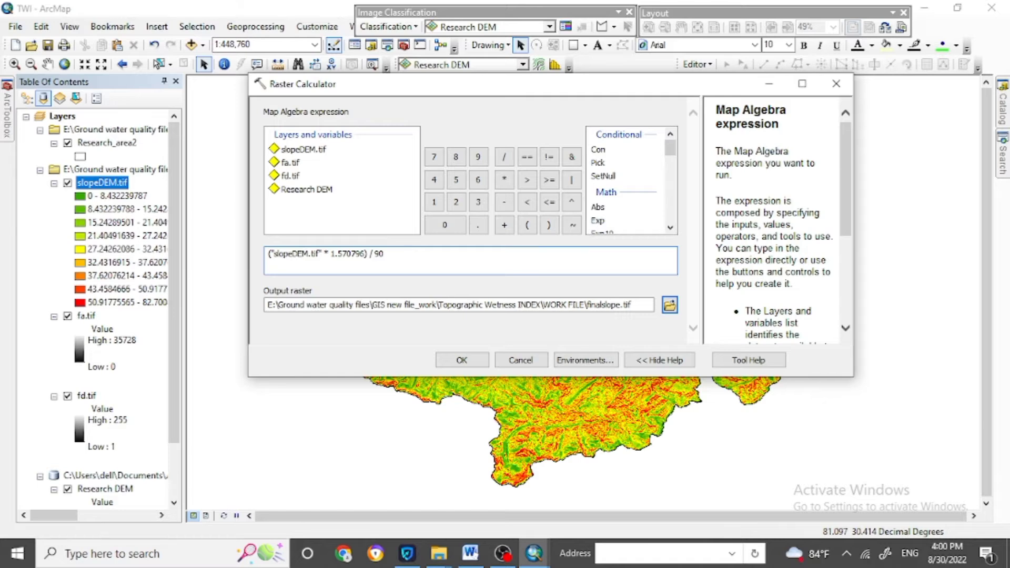
{"action": "left_click", "coordinate": [462, 360]}
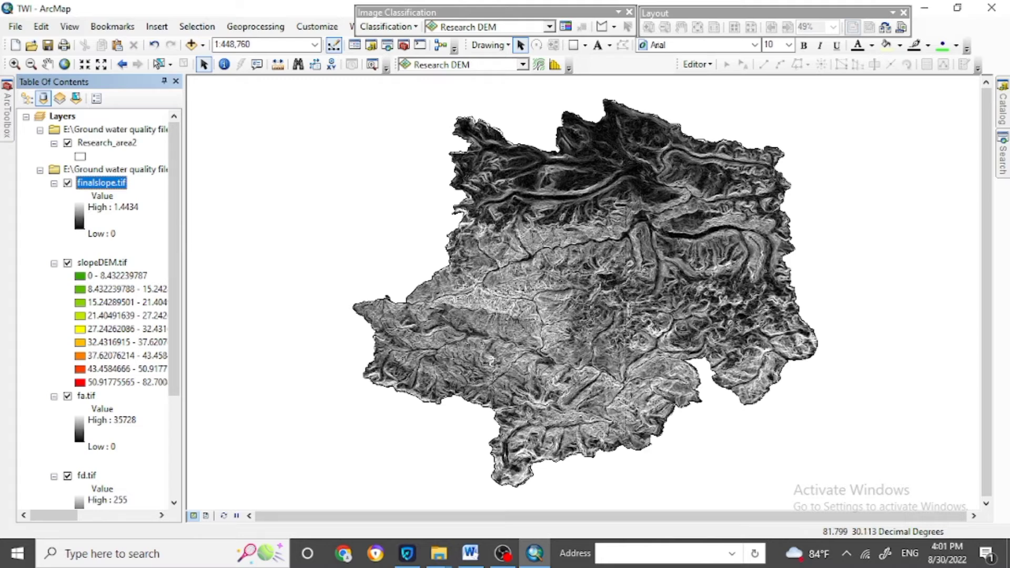
Switch to the Word document and highlight procedure item 4, the slope formula, in green.
{"action": "left_click", "coordinate": [474, 554]}
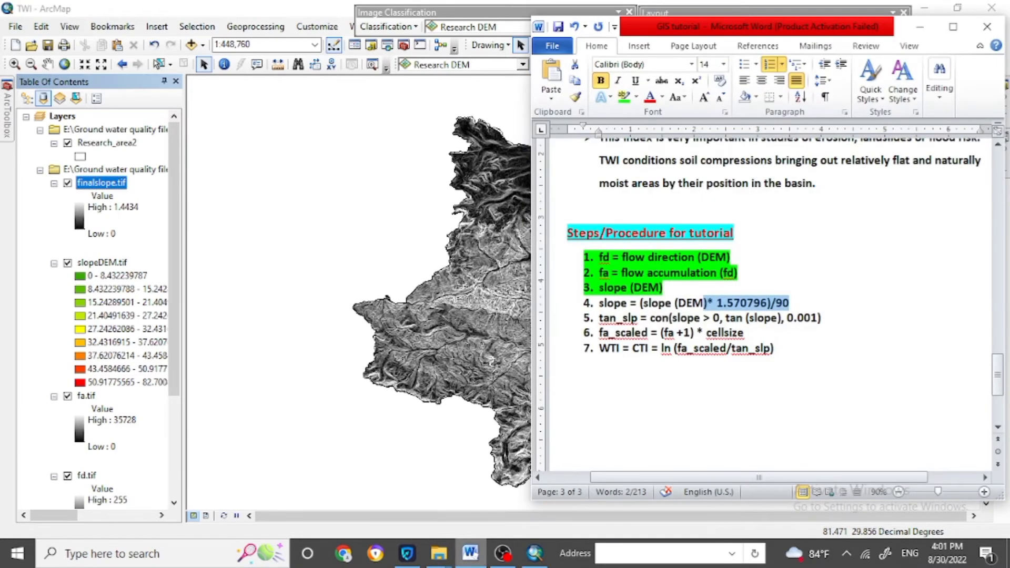
{"action": "left_click", "coordinate": [762, 303]}
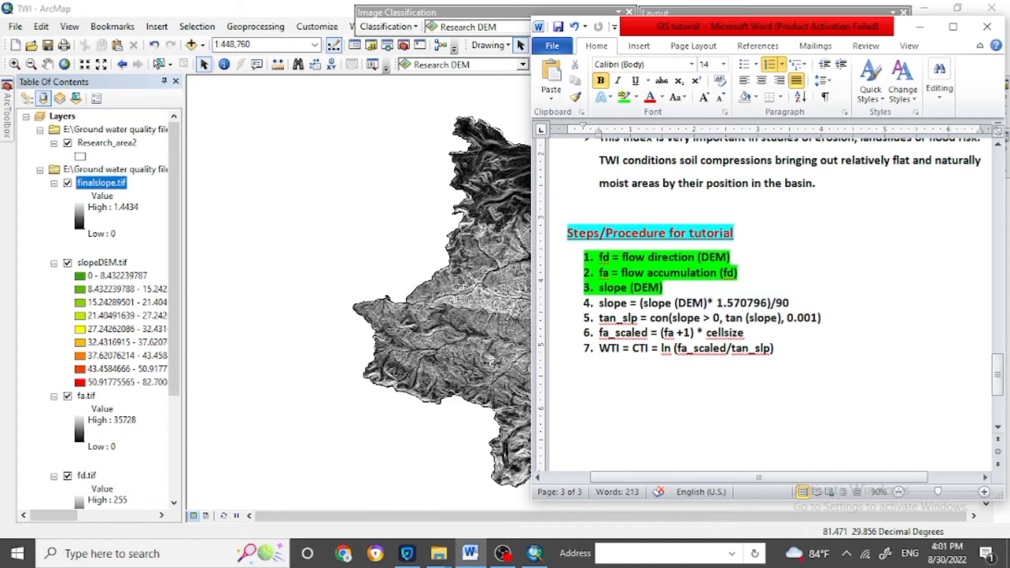
{"action": "left_click_drag", "start_coordinate": [790, 303], "coordinate": [604, 305]}
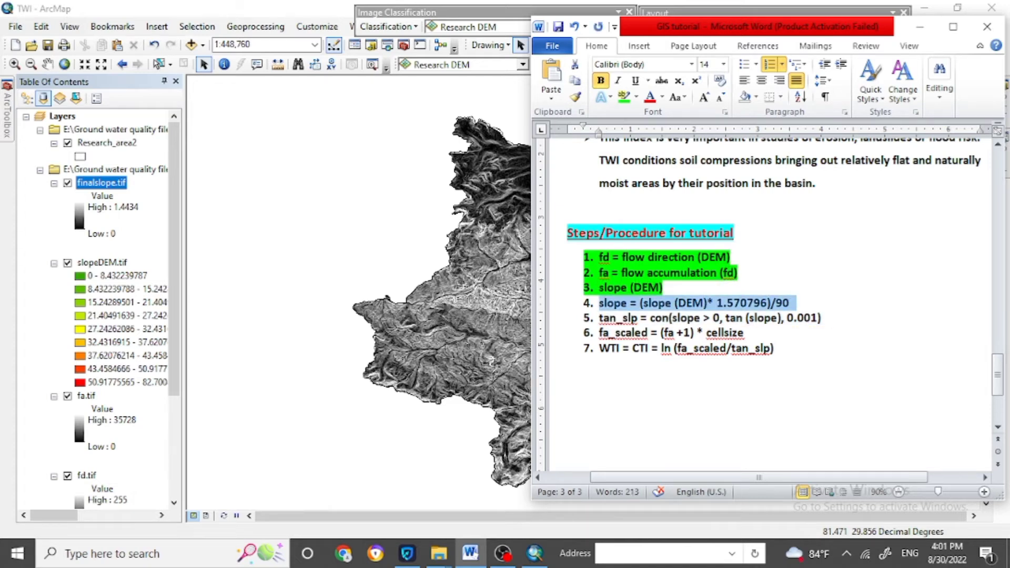
{"action": "left_click", "coordinate": [624, 96]}
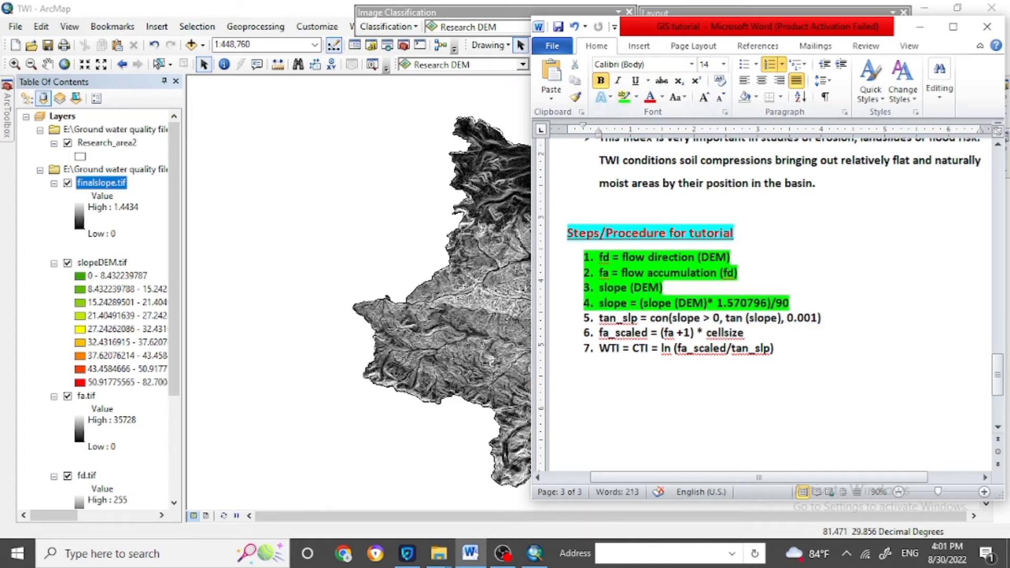
Copy the formula con(slope > 0, tan (slope), 0.001) from procedure item 5 in the Word document.
{"action": "left_click_drag", "start_coordinate": [824, 318], "coordinate": [600, 317]}
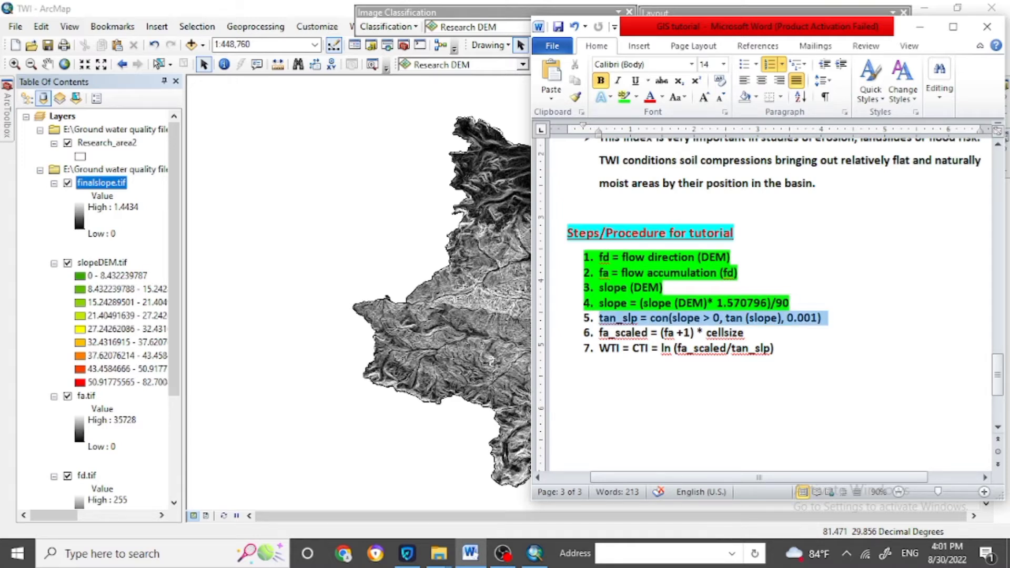
{"action": "left_click", "coordinate": [606, 318]}
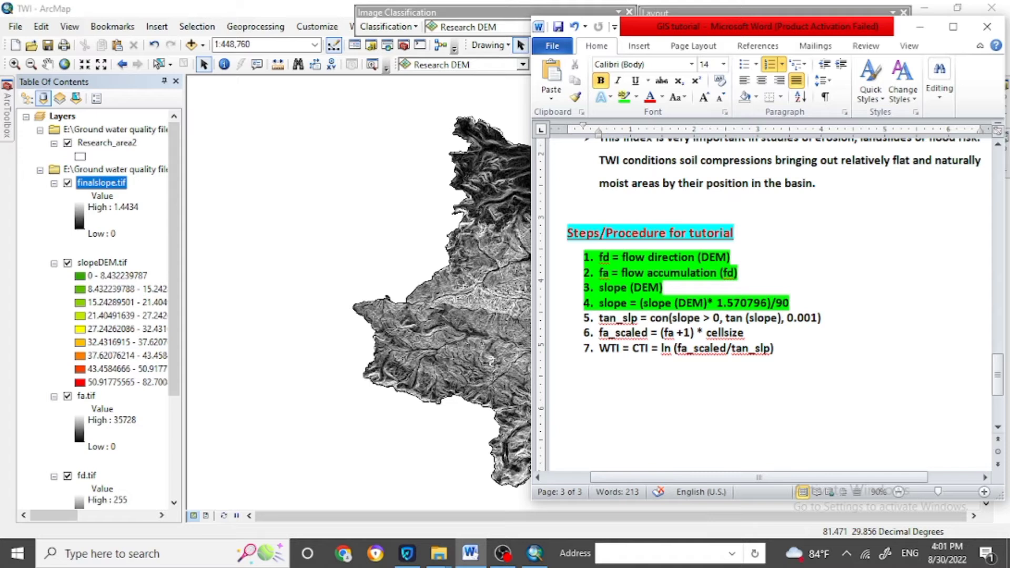
{"action": "left_click_drag", "start_coordinate": [821, 318], "coordinate": [650, 317]}
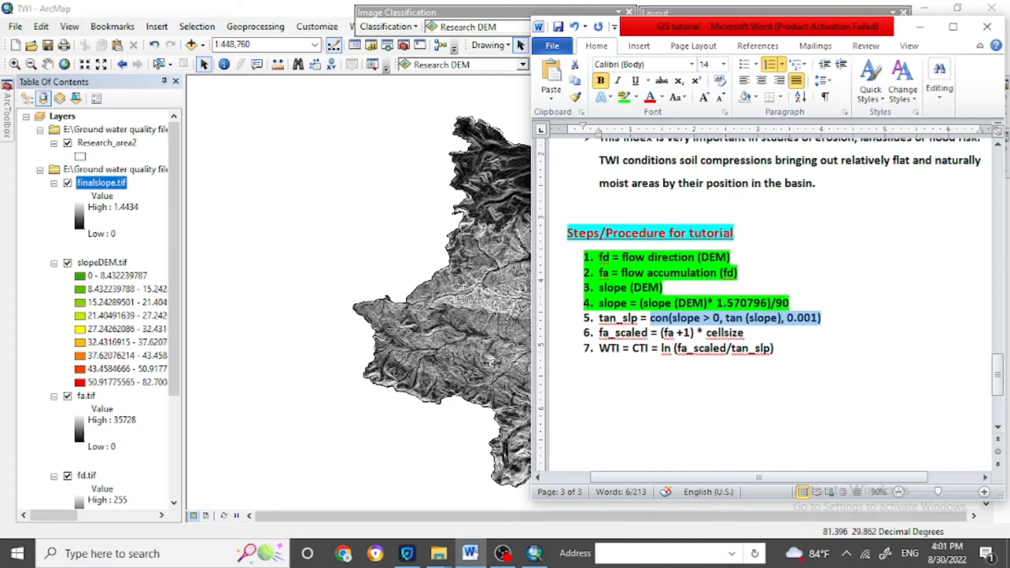
Return to ArcMap, open the Raster Calculator (Spatial Analyst) tool and paste the copied formula as the Map Algebra expression.
{"action": "left_click", "coordinate": [535, 553]}
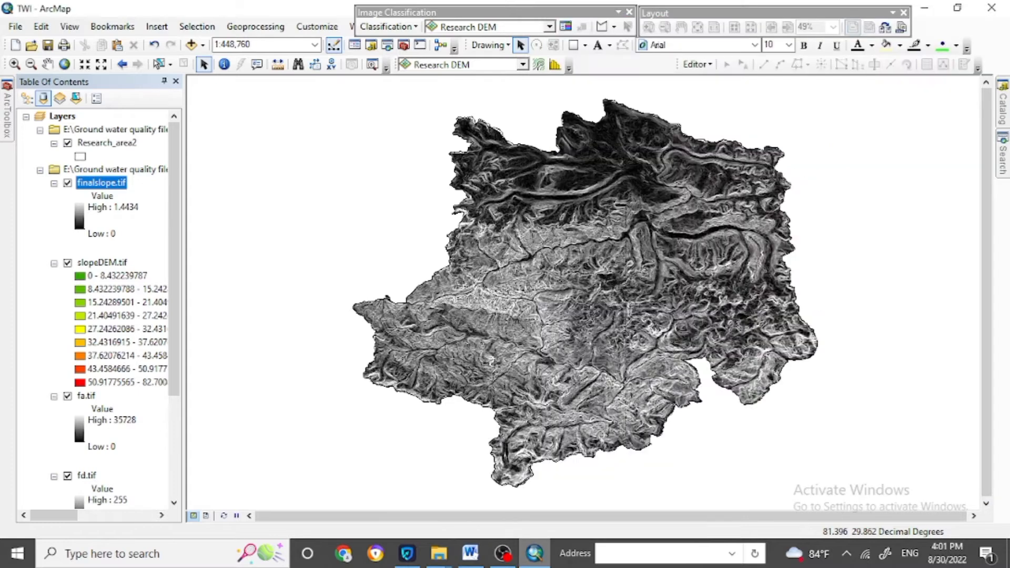
{"action": "left_click", "coordinate": [1002, 154]}
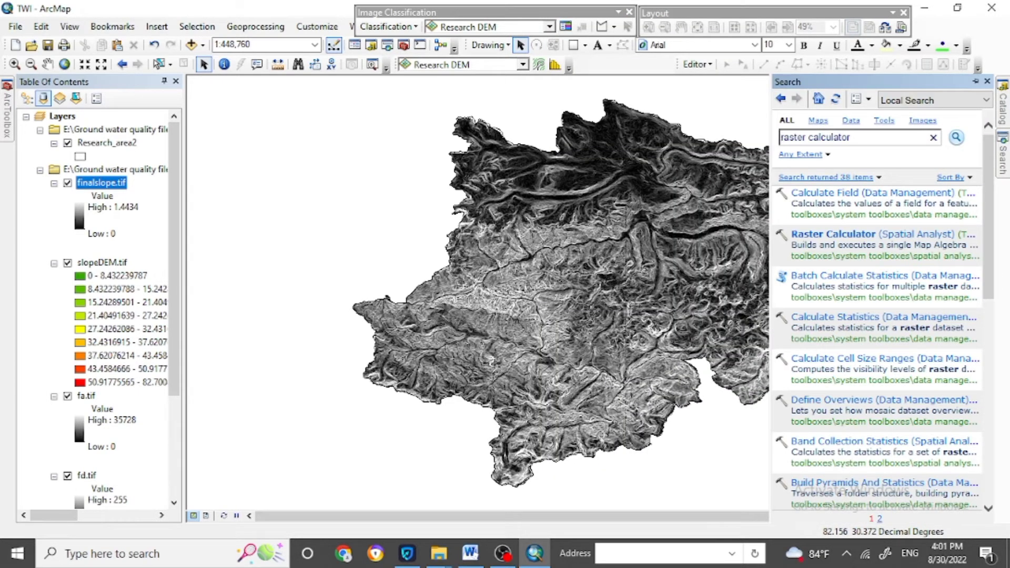
{"action": "left_click", "coordinate": [820, 234]}
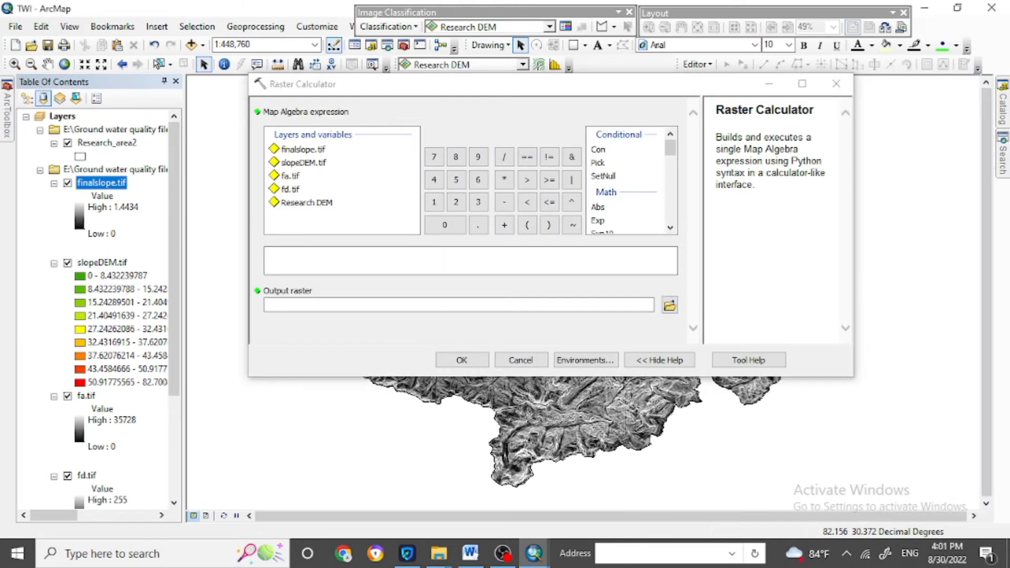
{"action": "left_click", "coordinate": [269, 254]}
{"action": "key", "text": "ctrl+v"}
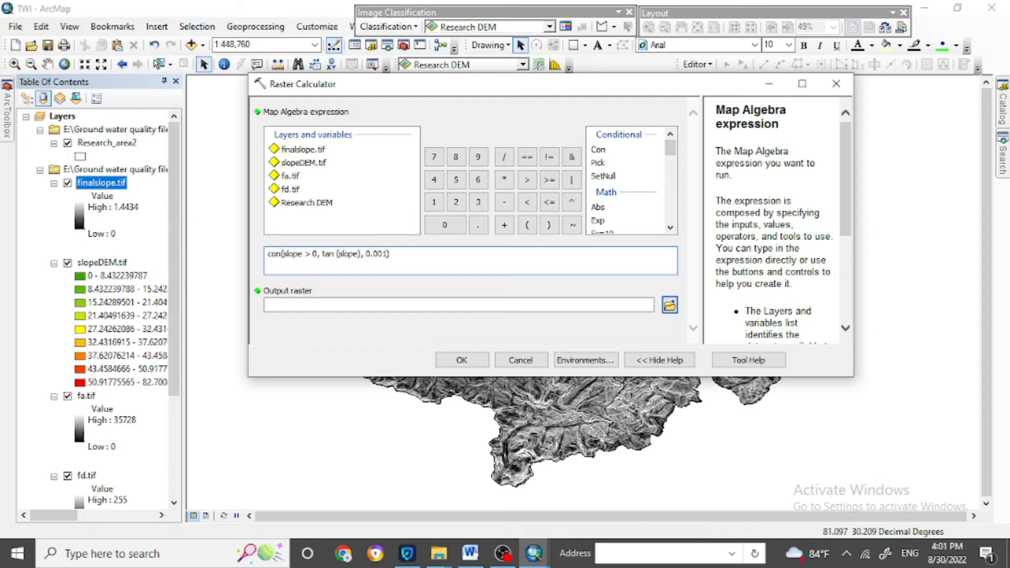
Replace the word con at the start of the pasted expression with the calculator's built-in Con function.
{"action": "left_click", "coordinate": [282, 254]}
{"action": "key", "text": "BackSpace"}
{"action": "key", "text": "BackSpace"}
{"action": "key", "text": "BackSpace"}
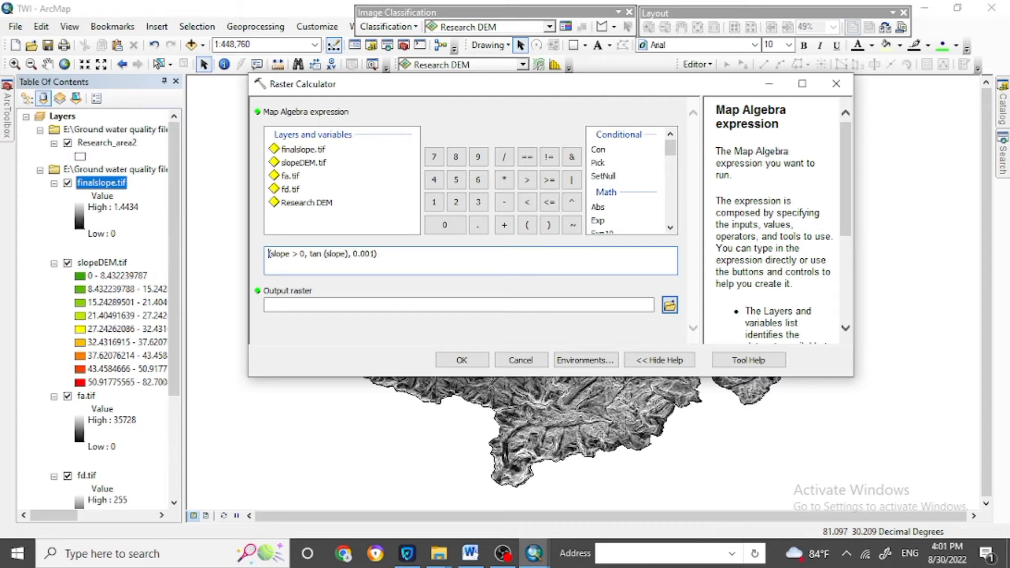
{"action": "double_click", "coordinate": [599, 150]}
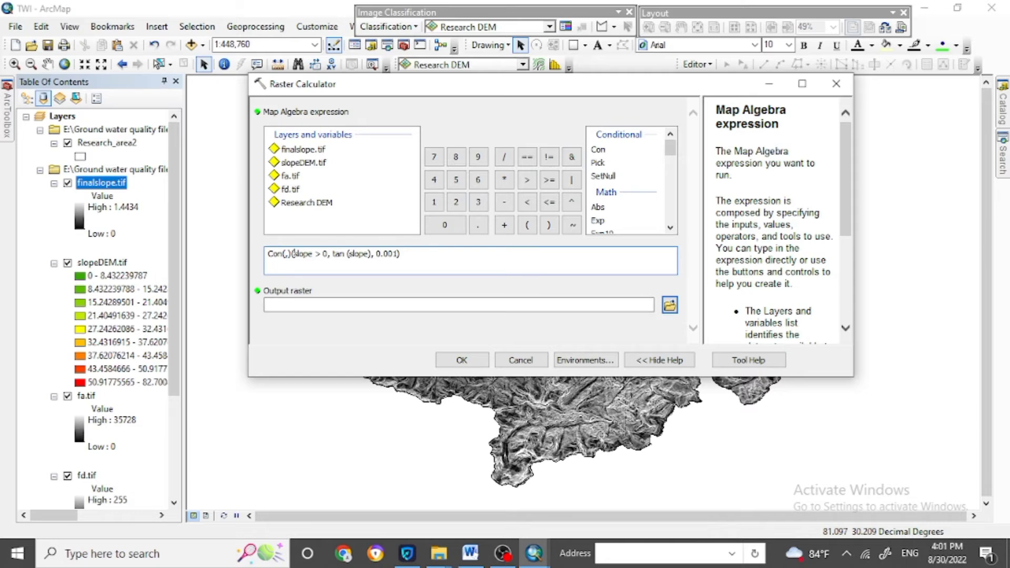
Enter "finalslope.tif" > 0 followed by a comma as the condition inside the Con function's parentheses.
{"action": "left_click_drag", "start_coordinate": [293, 254], "coordinate": [398, 254]}
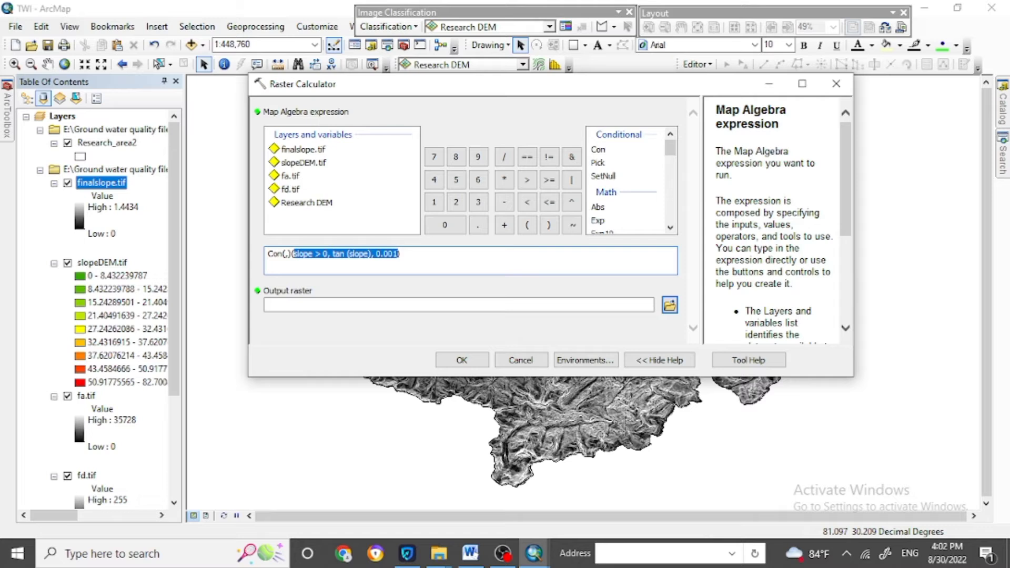
{"action": "left_click", "coordinate": [282, 254]}
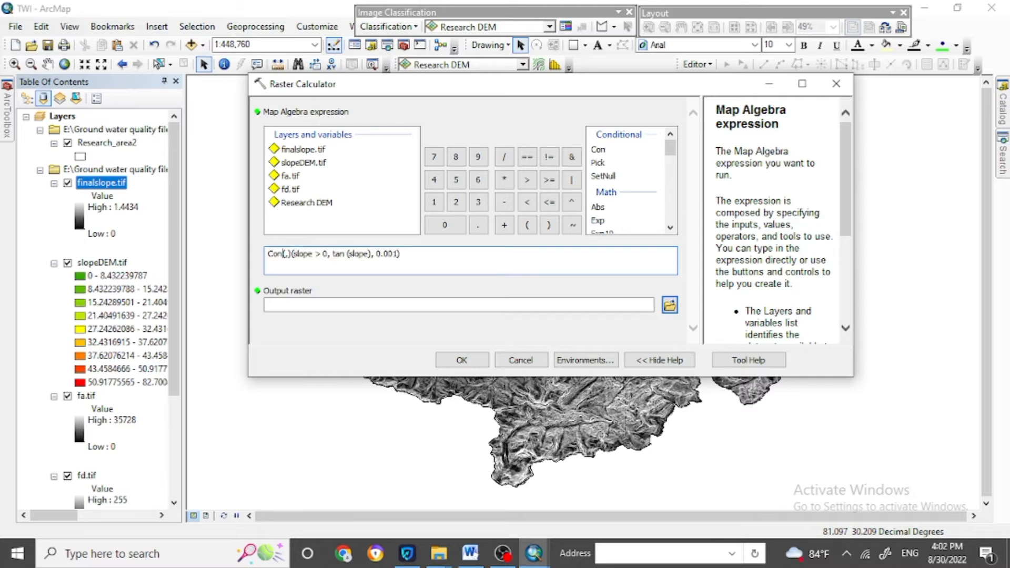
{"action": "left_click", "coordinate": [286, 255]}
{"action": "double_click", "coordinate": [303, 149]}
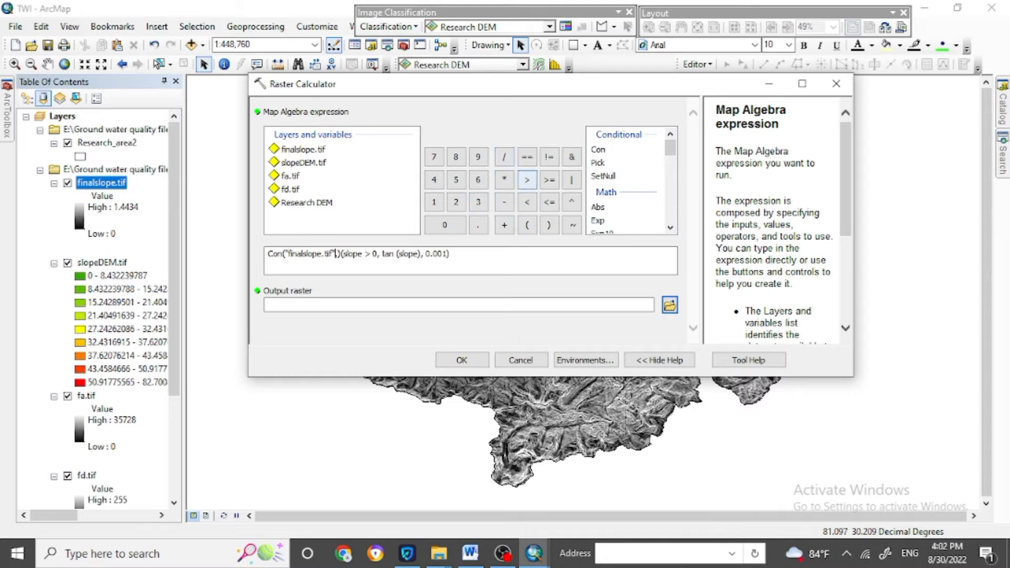
{"action": "left_click", "coordinate": [527, 179]}
{"action": "left_click", "coordinate": [444, 225]}
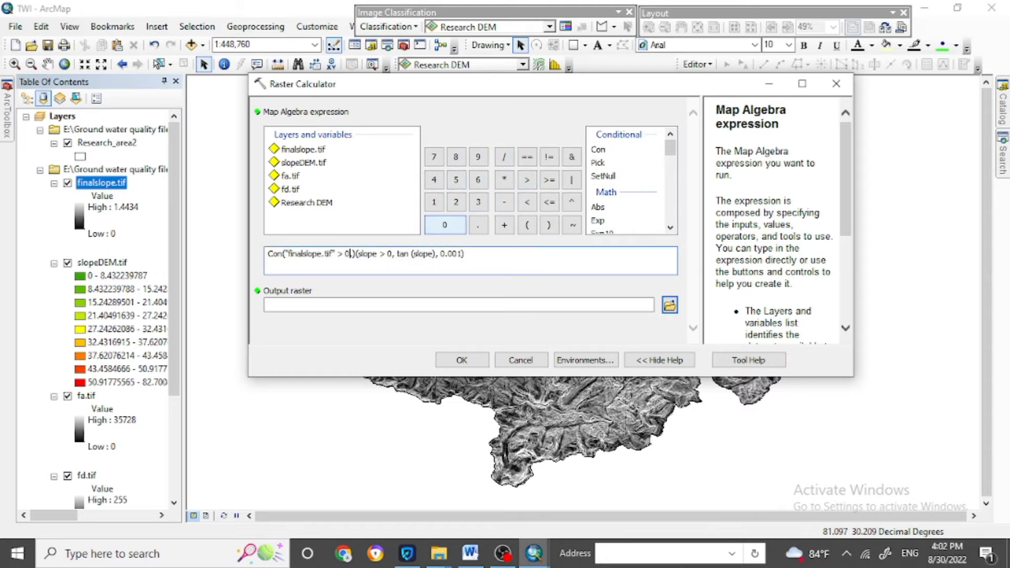
{"action": "left_click", "coordinate": [478, 225]}
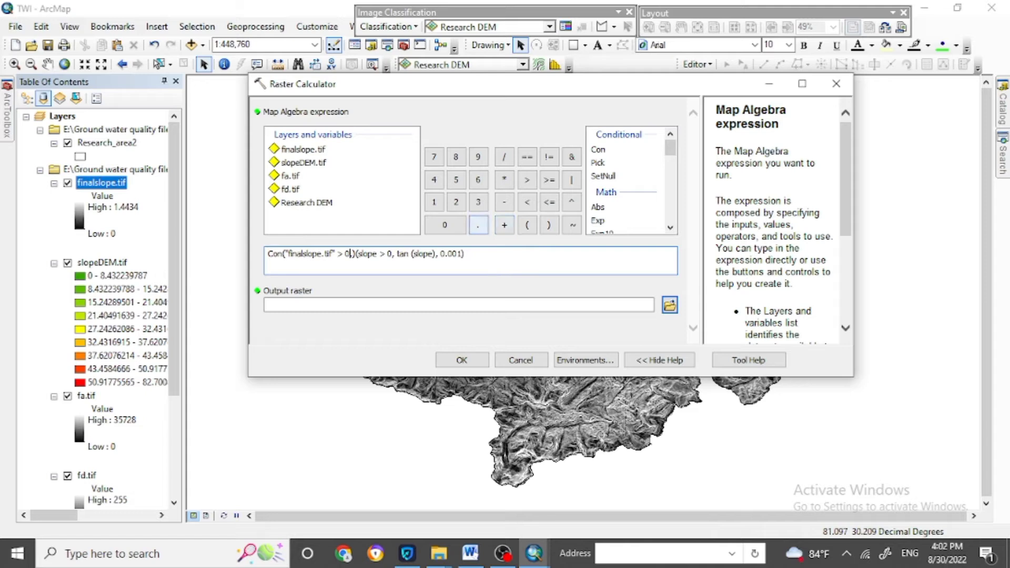
{"action": "type", "text": "."}
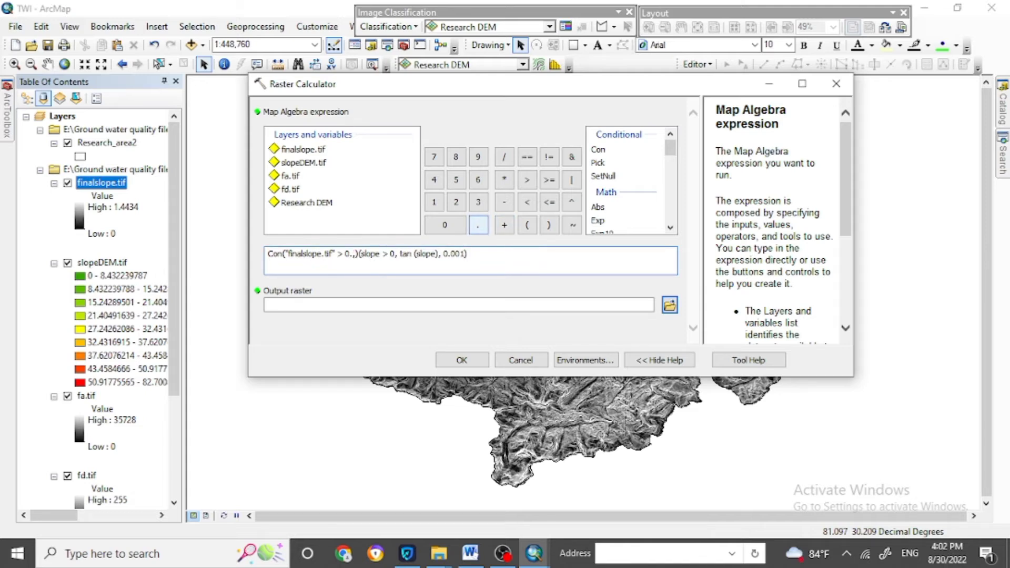
{"action": "key", "text": "BackSpace"}
Insert the Tan function after the Con condition with finalslope.tif as its argument.
{"action": "scroll", "coordinate": [629, 179], "scroll_direction": "down", "scroll_amount": 2}
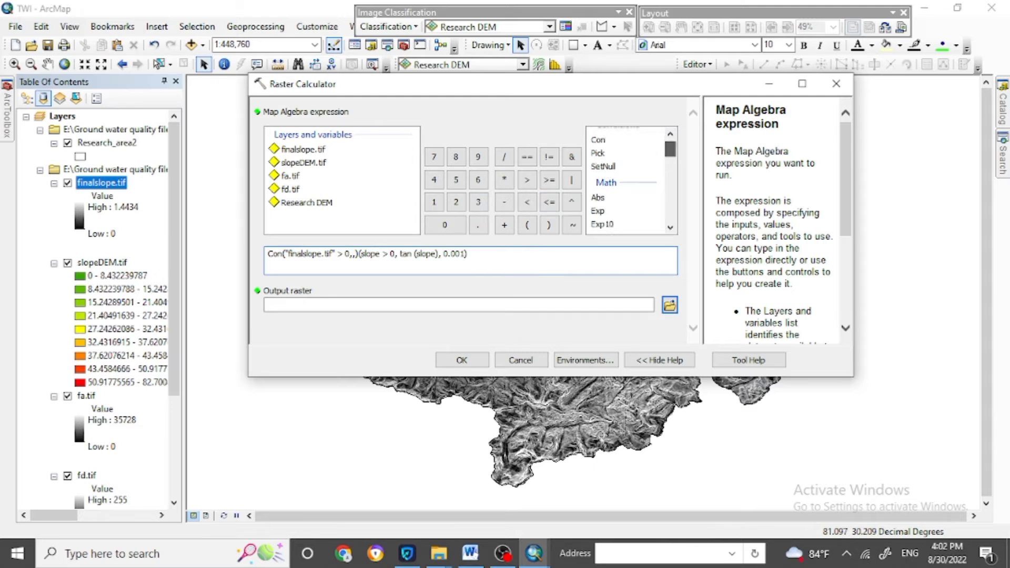
{"action": "scroll", "coordinate": [629, 182], "scroll_direction": "down", "scroll_amount": 2}
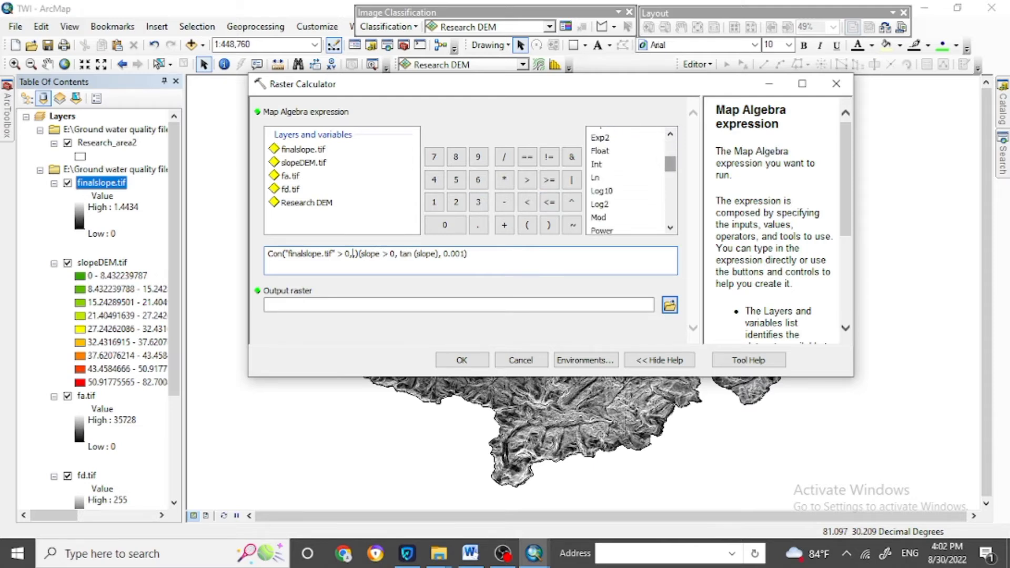
{"action": "scroll", "coordinate": [629, 182], "scroll_direction": "down", "scroll_amount": 7}
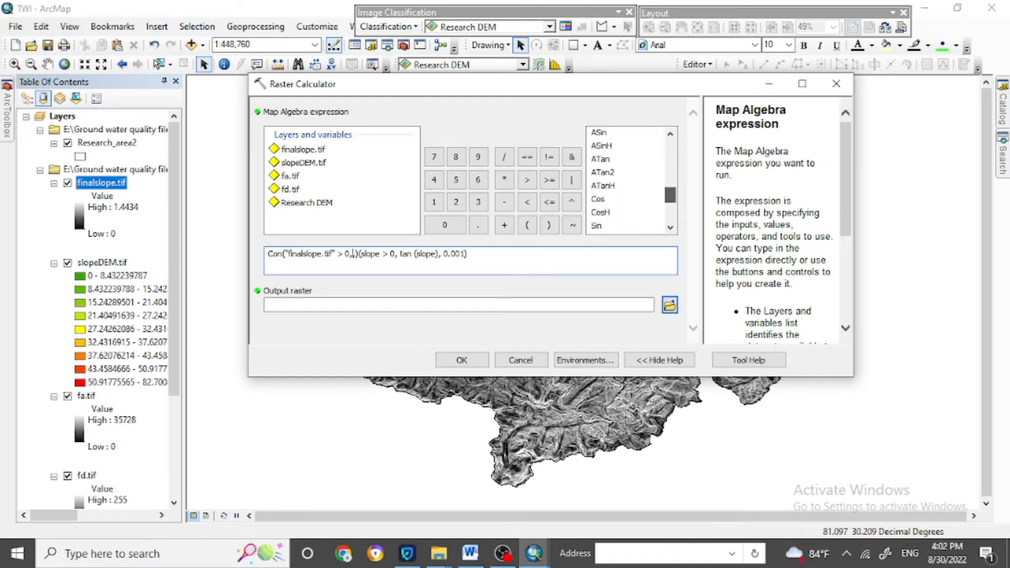
{"action": "scroll", "coordinate": [629, 182], "scroll_direction": "up", "scroll_amount": 2}
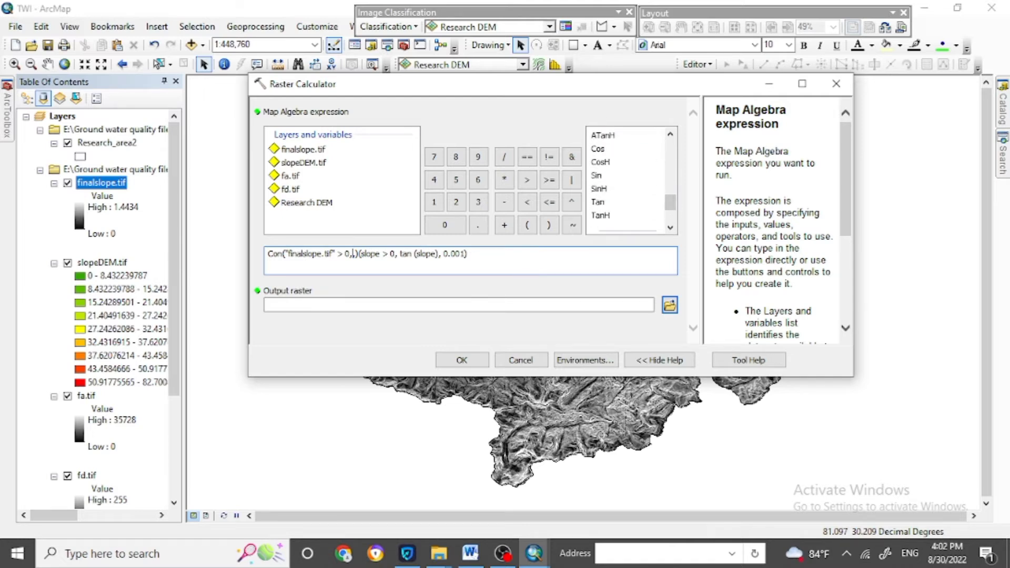
{"action": "double_click", "coordinate": [599, 202]}
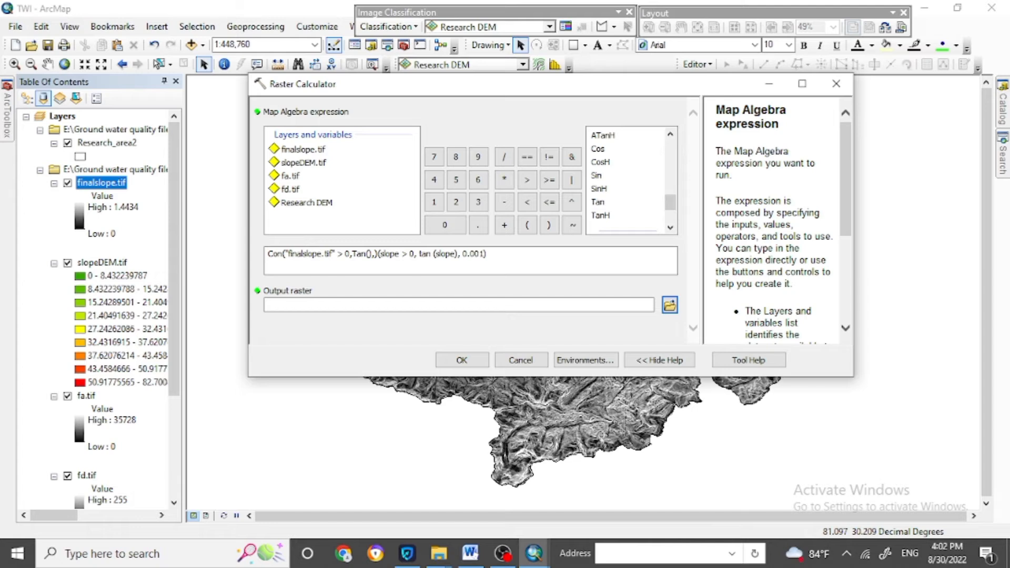
{"action": "double_click", "coordinate": [303, 149]}
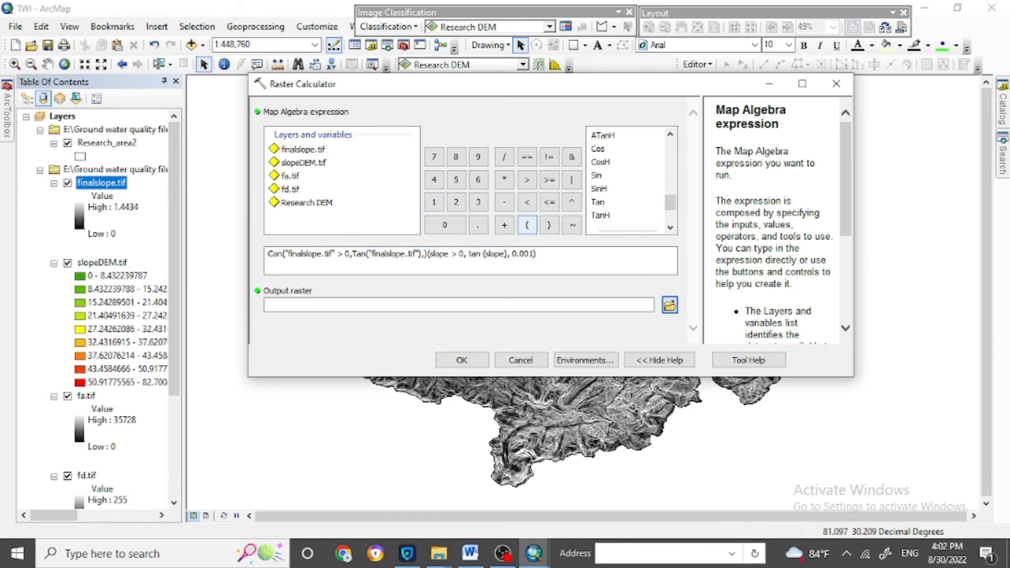
Add a comma and 0.001 after finalslope.tif inside the Tan function's parentheses.
{"action": "left_click", "coordinate": [527, 224]}
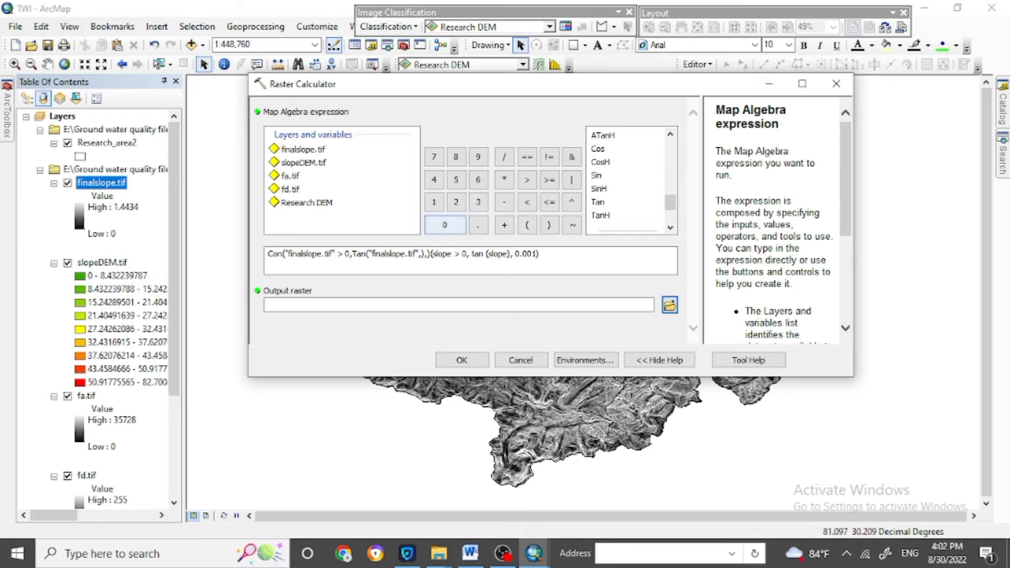
{"action": "left_click", "coordinate": [444, 225]}
{"action": "left_click", "coordinate": [478, 225]}
{"action": "left_click", "coordinate": [444, 225]}
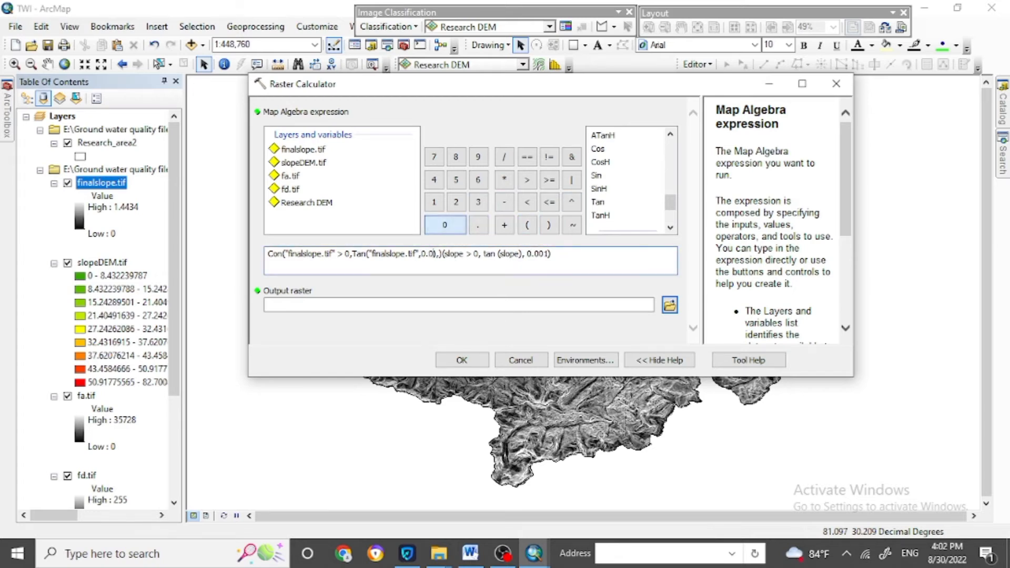
{"action": "left_click", "coordinate": [444, 224]}
{"action": "left_click", "coordinate": [434, 202]}
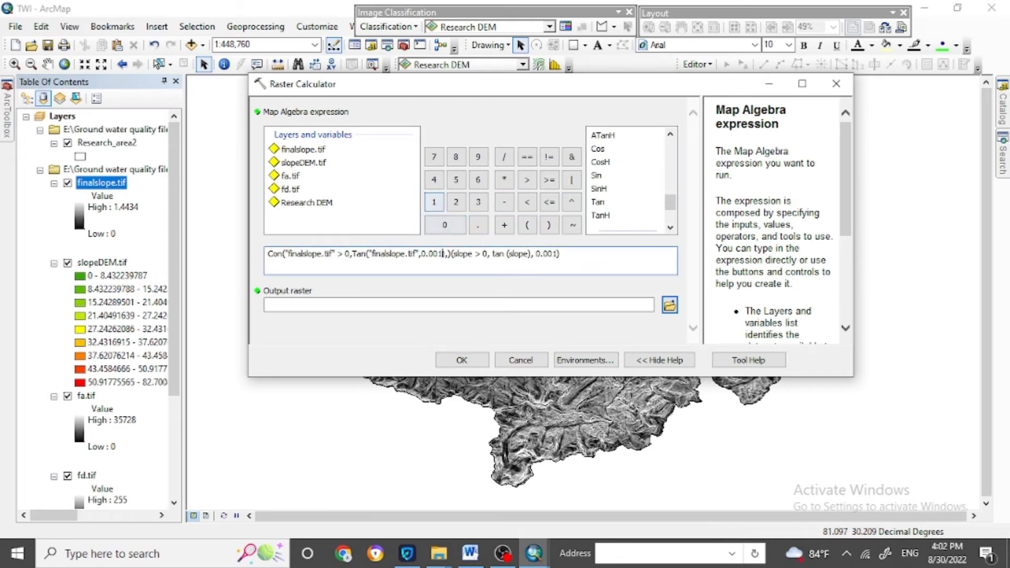
{"action": "type", "text": ")"}
Delete the leftover pasted formula and finish the expression as Con("finalslope.tif" > 0,Tan("finalslope.tif",0.001)).
{"action": "left_click_drag", "start_coordinate": [560, 253], "coordinate": [452, 254]}
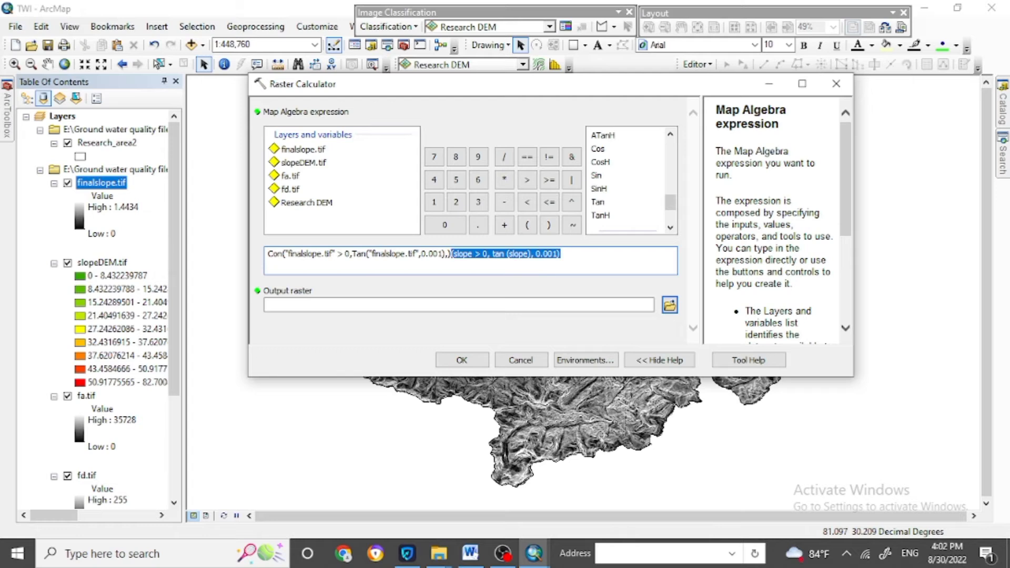
{"action": "key", "text": "BackSpace"}
{"action": "key", "text": "BackSpace"}
{"action": "key", "text": "BackSpace"}
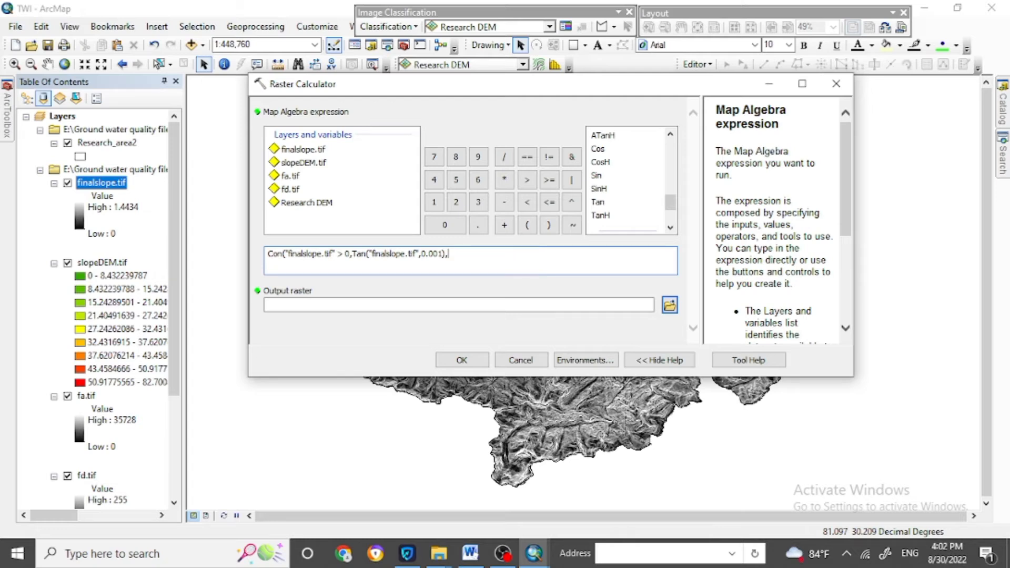
{"action": "type", "text": ")"}
Set the output raster to tanslope.tif in the WORK FILE folder and run the Raster Calculator.
{"action": "left_click", "coordinate": [669, 305]}
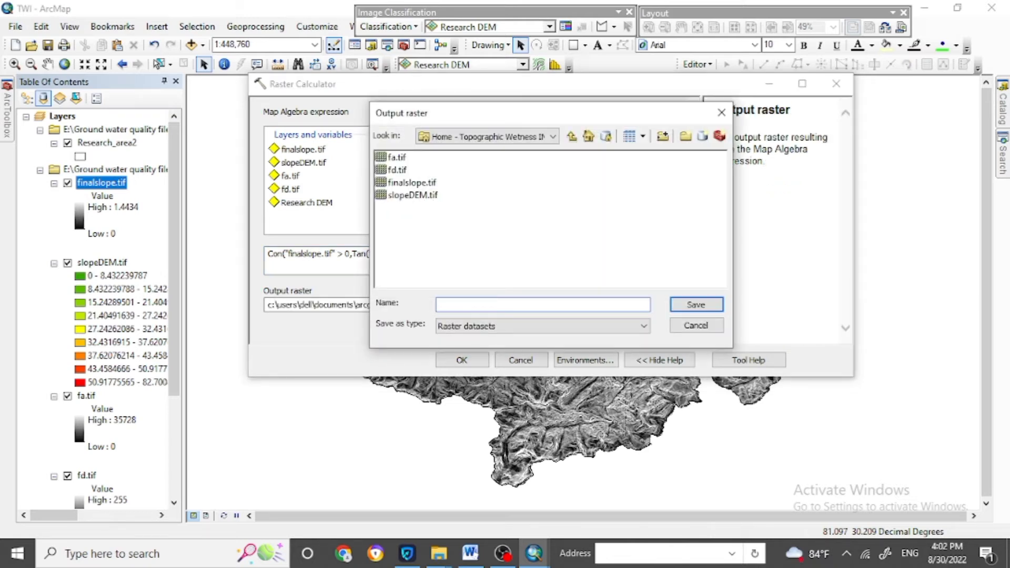
{"action": "type", "text": "tanslope.tif"}
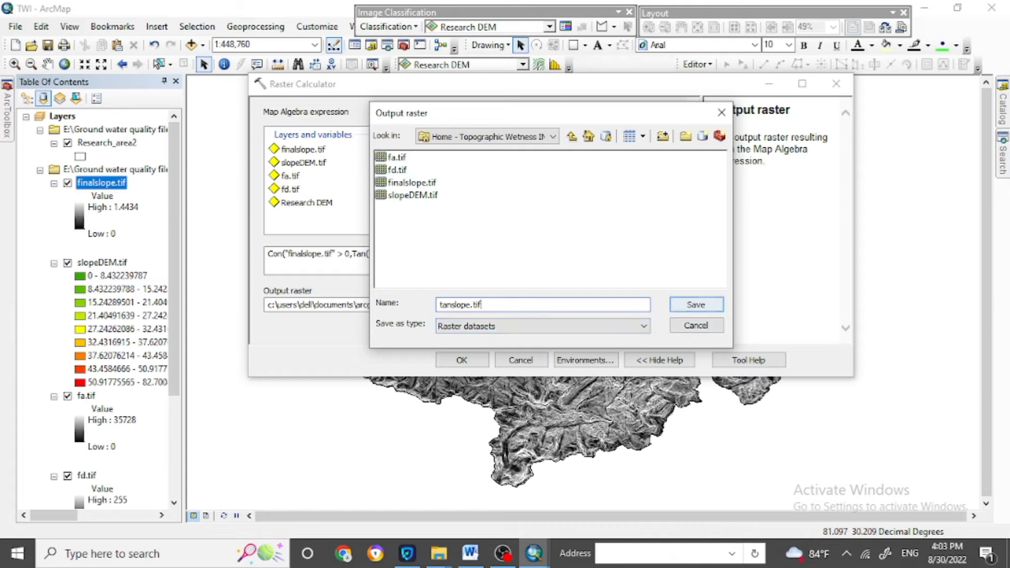
{"action": "key", "text": "Return"}
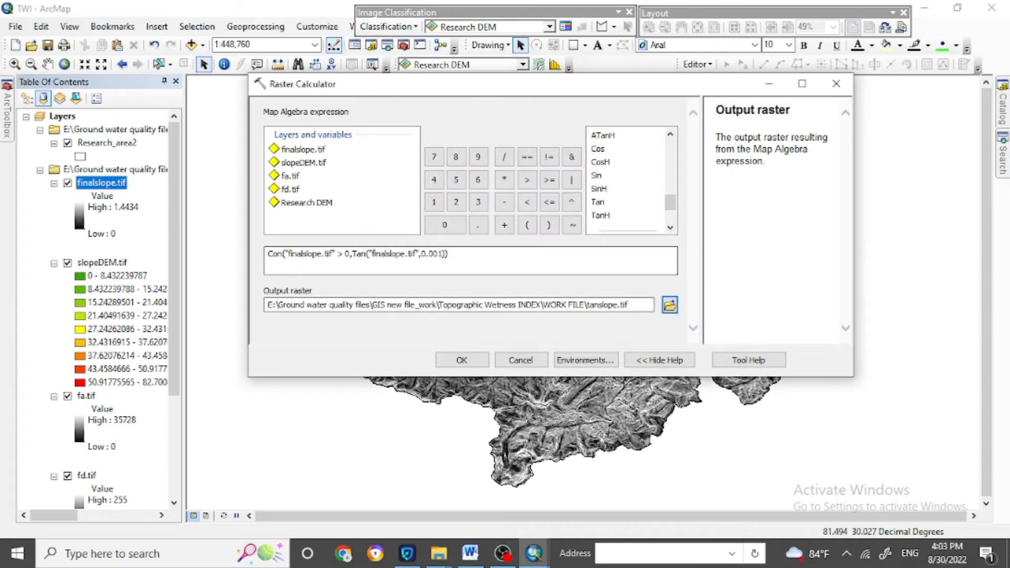
{"action": "left_click", "coordinate": [462, 360]}
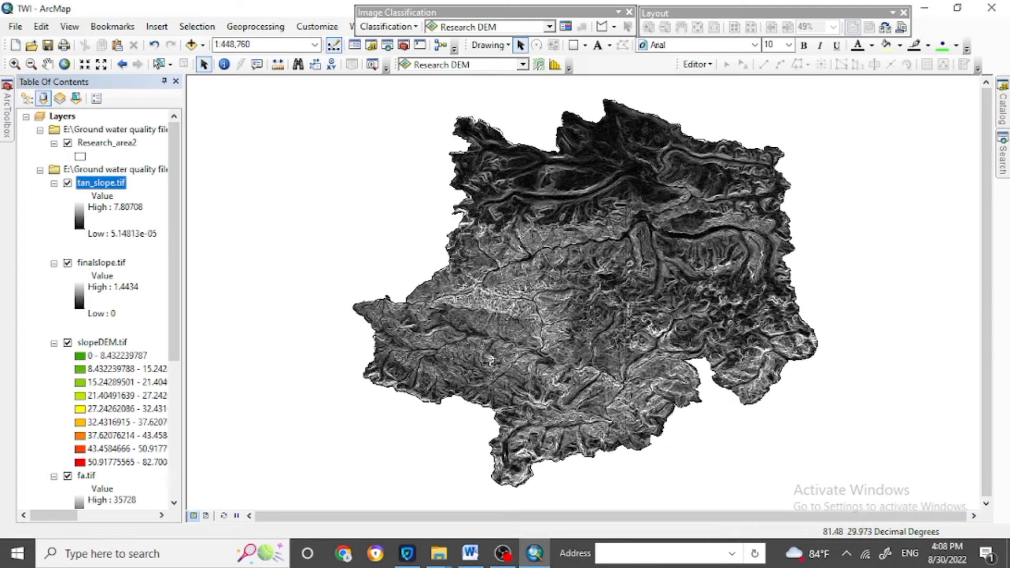
Highlight procedure item 5, the tan_slp formula, in green in the Word document, and hide the finalslope.tif layer in ArcMap.
{"action": "left_click", "coordinate": [470, 553]}
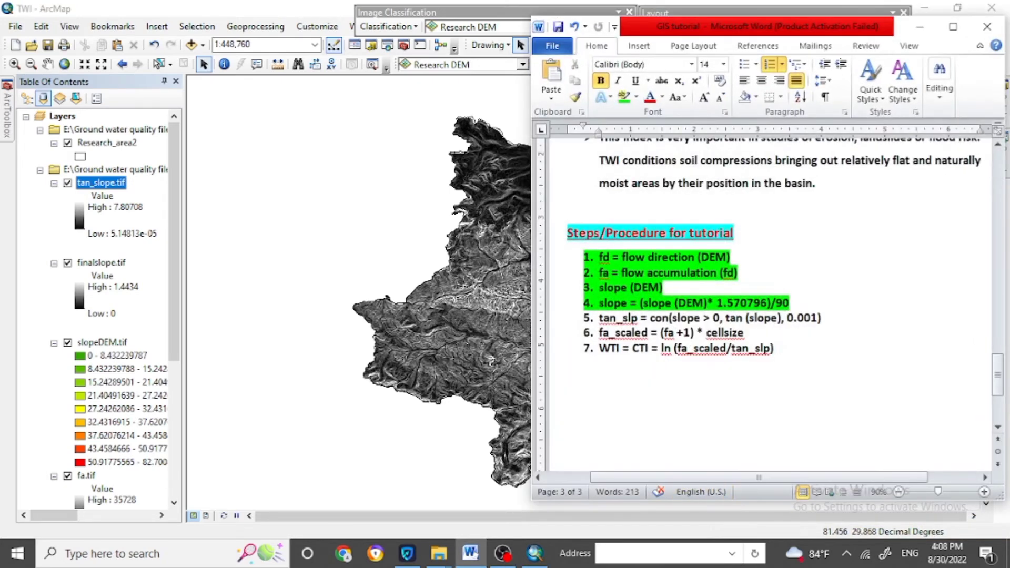
{"action": "triple_click", "coordinate": [600, 318]}
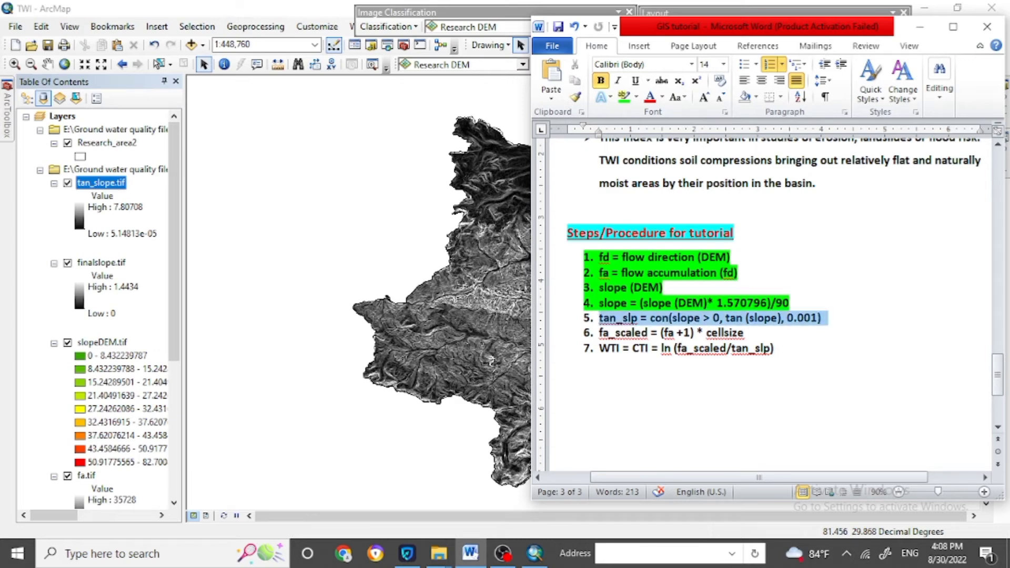
{"action": "left_click", "coordinate": [624, 97]}
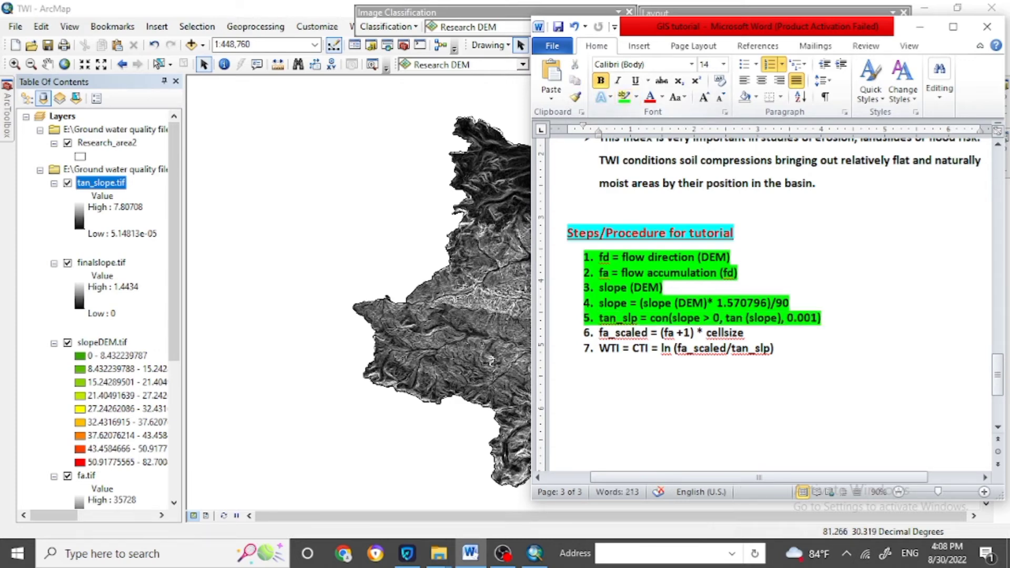
{"action": "left_click", "coordinate": [274, 221]}
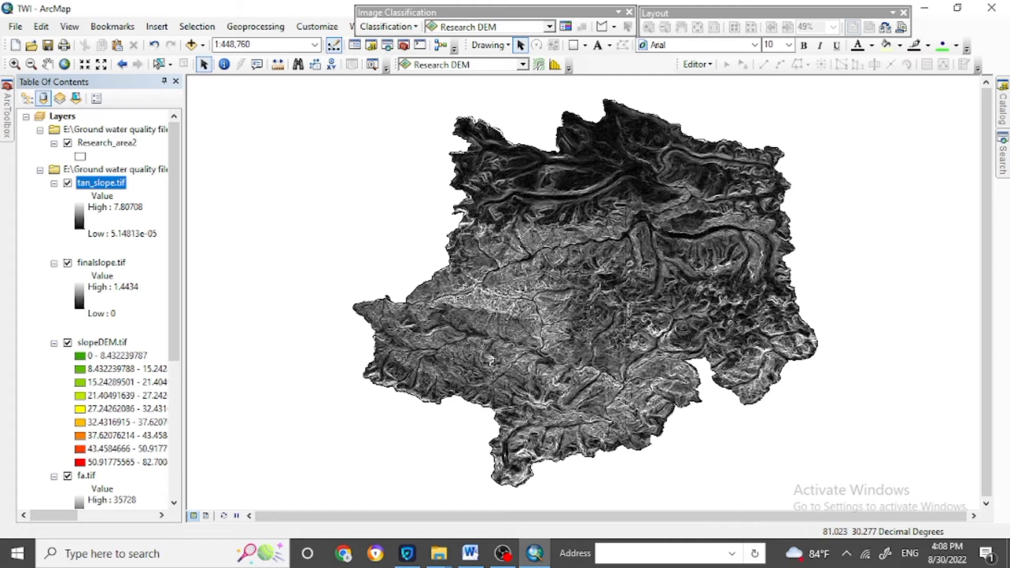
{"action": "left_click", "coordinate": [68, 263]}
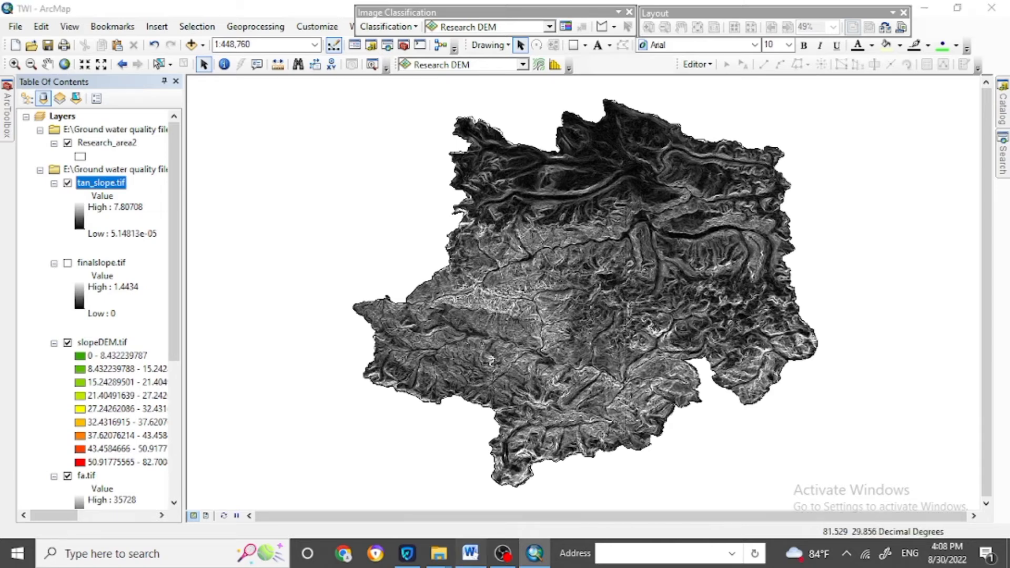
Review procedure item 6 in the Word document, examining the fa_scaled formula and its cellsize term.
{"action": "key", "text": "alt+Tab"}
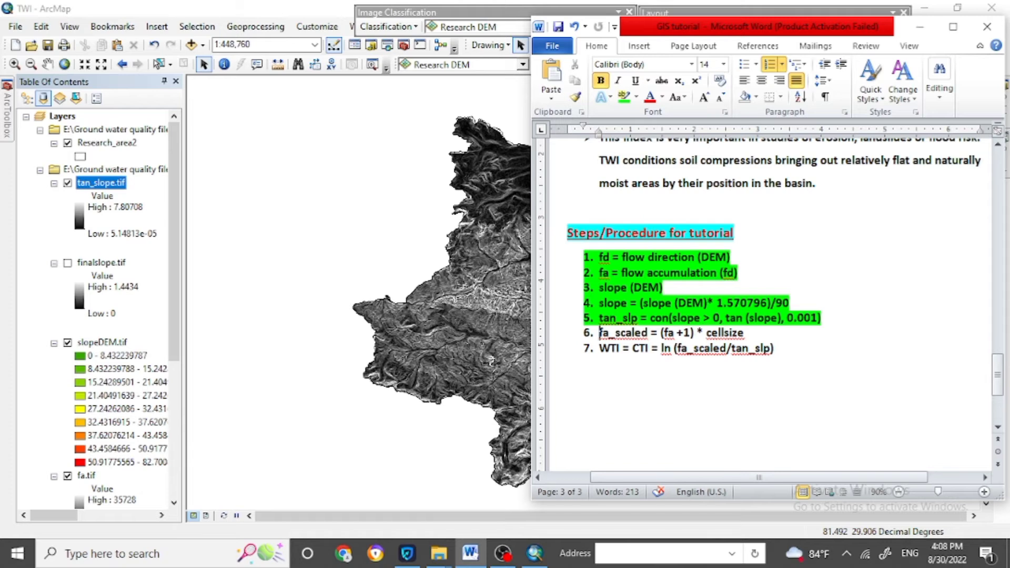
{"action": "key", "text": "ctrl+shift+Right"}
{"action": "key", "text": "ctrl+shift+Right"}
{"action": "key", "text": "shift+End"}
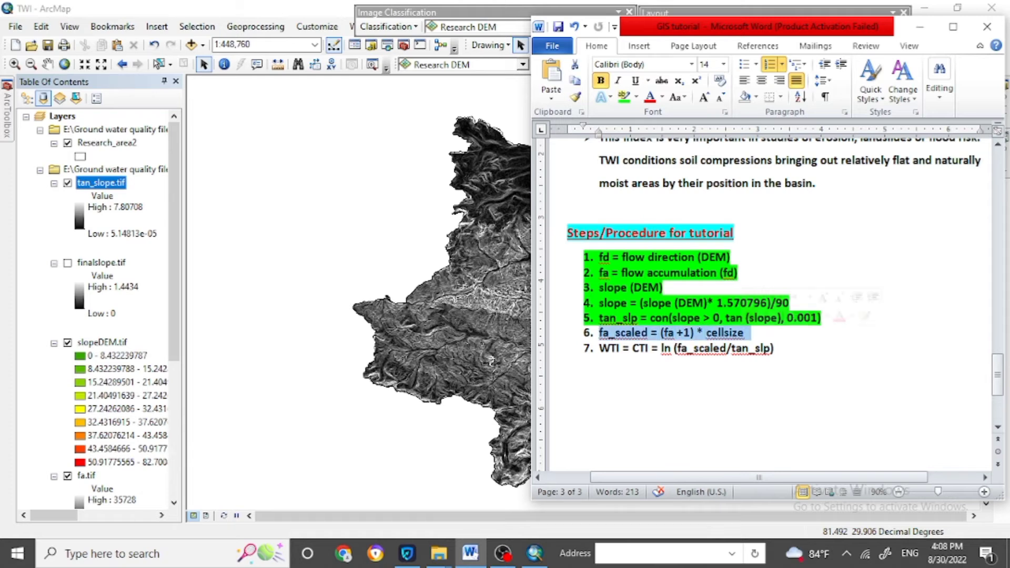
{"action": "left_click", "coordinate": [738, 333]}
{"action": "left_click", "coordinate": [745, 333]}
{"action": "key", "text": "ctrl+shift+Left"}
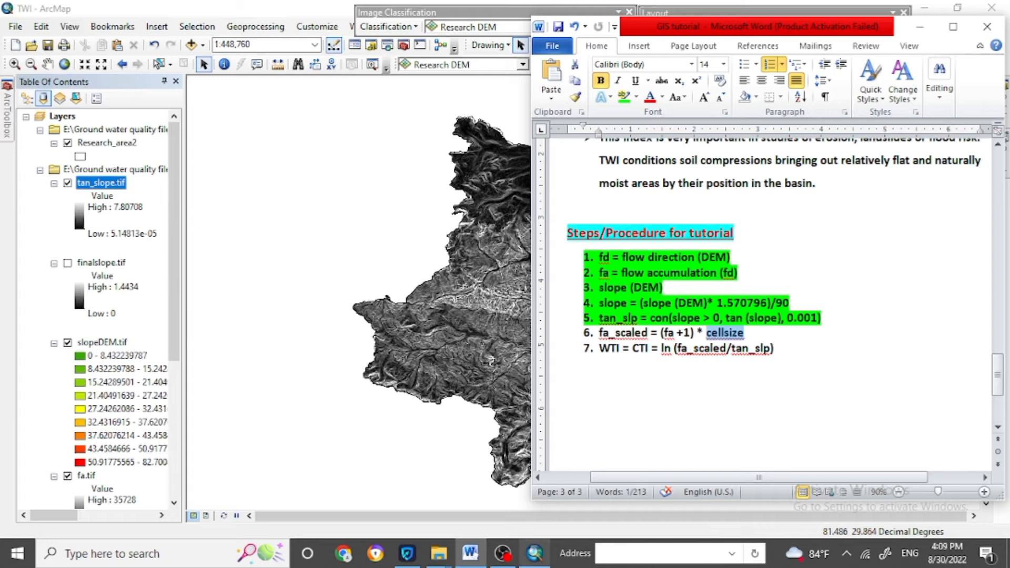
Open the Raster Calculator in ArcMap and enter "fa.tif" + 1 as the start of the expression.
{"action": "left_click", "coordinate": [534, 553]}
{"action": "left_click", "coordinate": [1002, 152]}
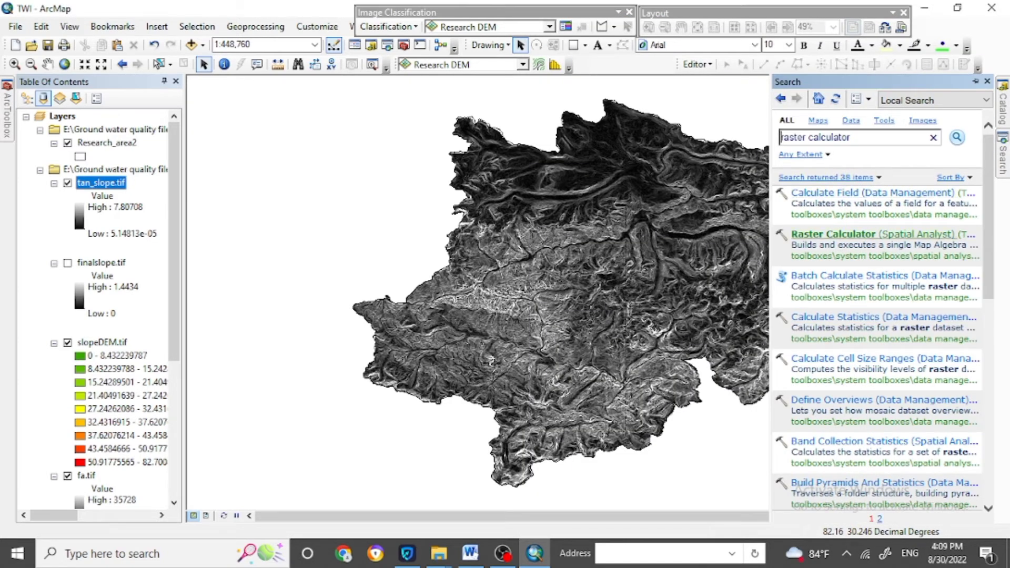
{"action": "left_click", "coordinate": [820, 234]}
{"action": "left_click", "coordinate": [471, 553]}
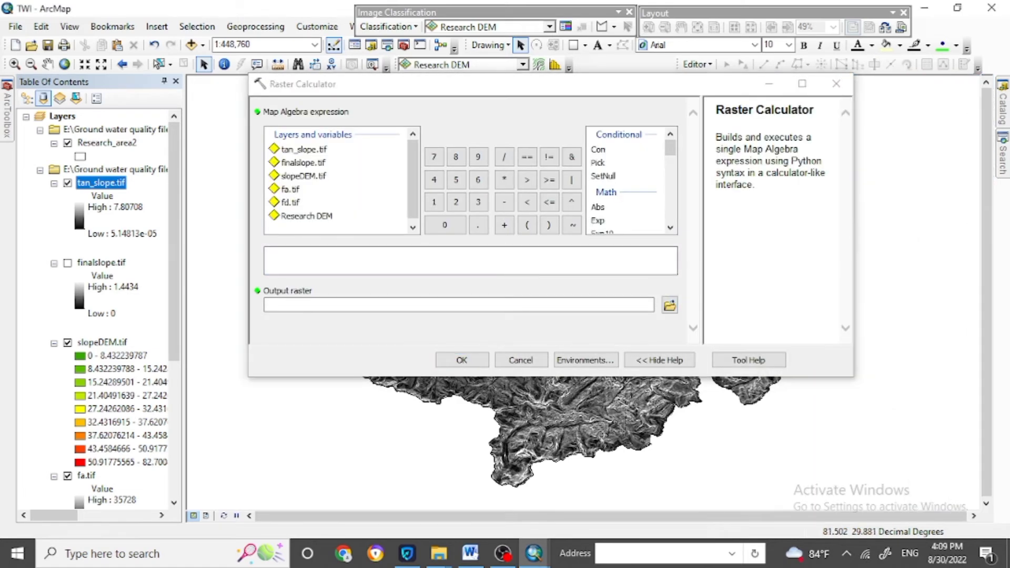
{"action": "key", "text": "alt+Tab"}
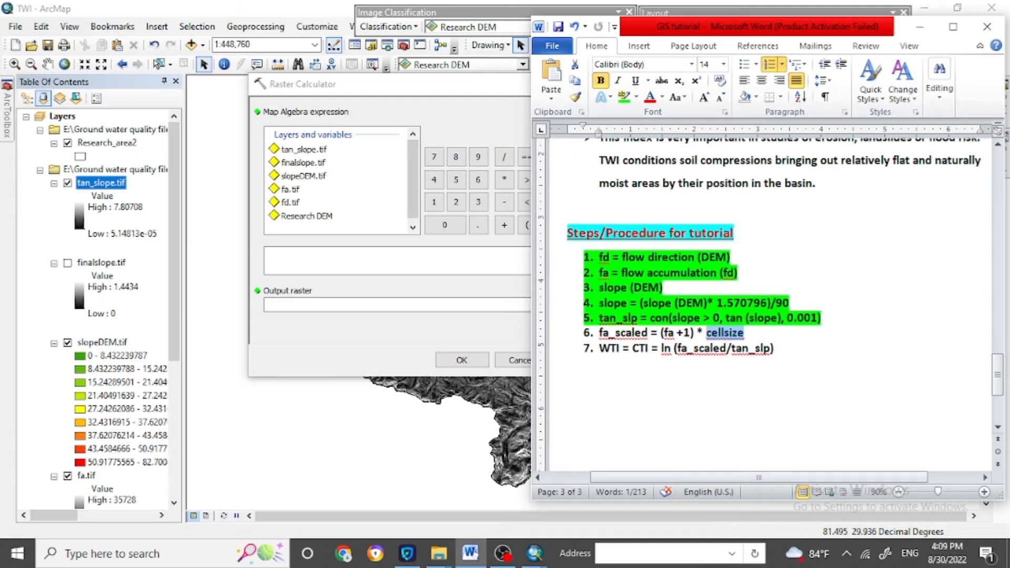
{"action": "key", "text": "alt+Tab"}
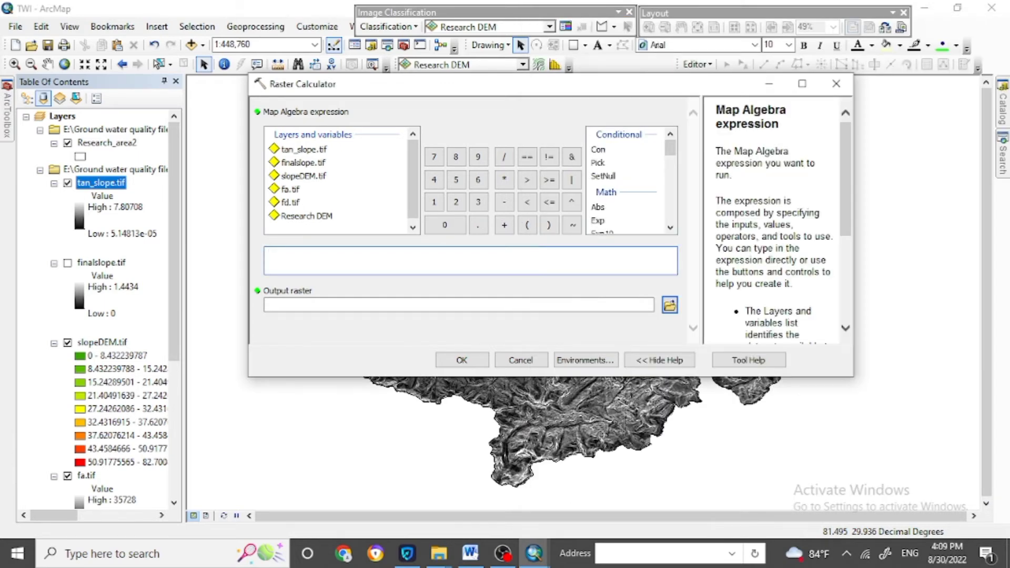
{"action": "type", "text": "\"fa.tif\""}
{"action": "left_click", "coordinate": [505, 224]}
{"action": "left_click", "coordinate": [434, 202]}
Check the formula in the Word document, enclose "fa.tif" + 1 in parentheses and append a multiplication sign.
{"action": "left_click", "coordinate": [471, 552]}
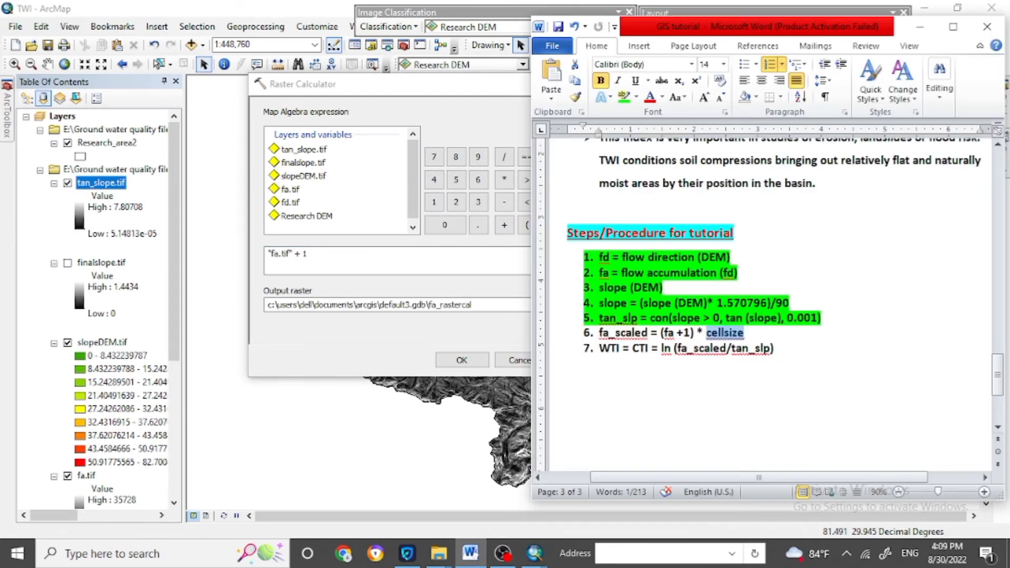
{"action": "left_click", "coordinate": [307, 254]}
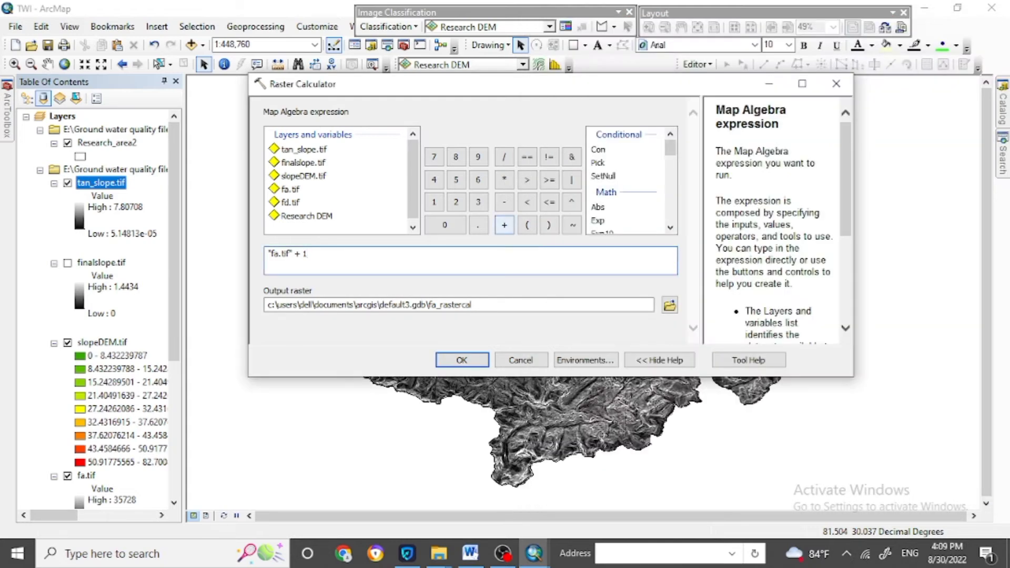
{"action": "left_click", "coordinate": [549, 225]}
{"action": "left_click", "coordinate": [527, 225]}
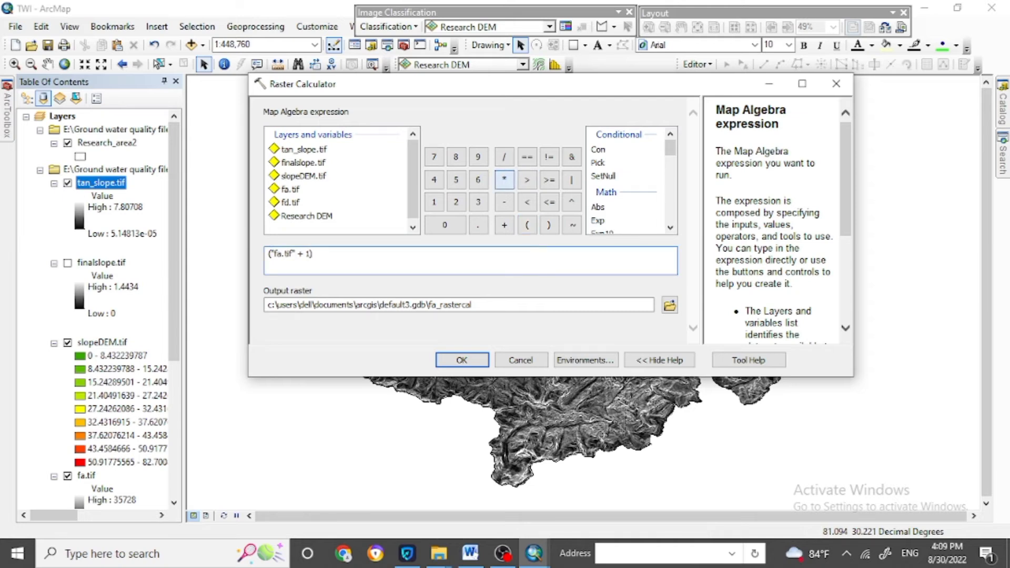
{"action": "left_click", "coordinate": [505, 179]}
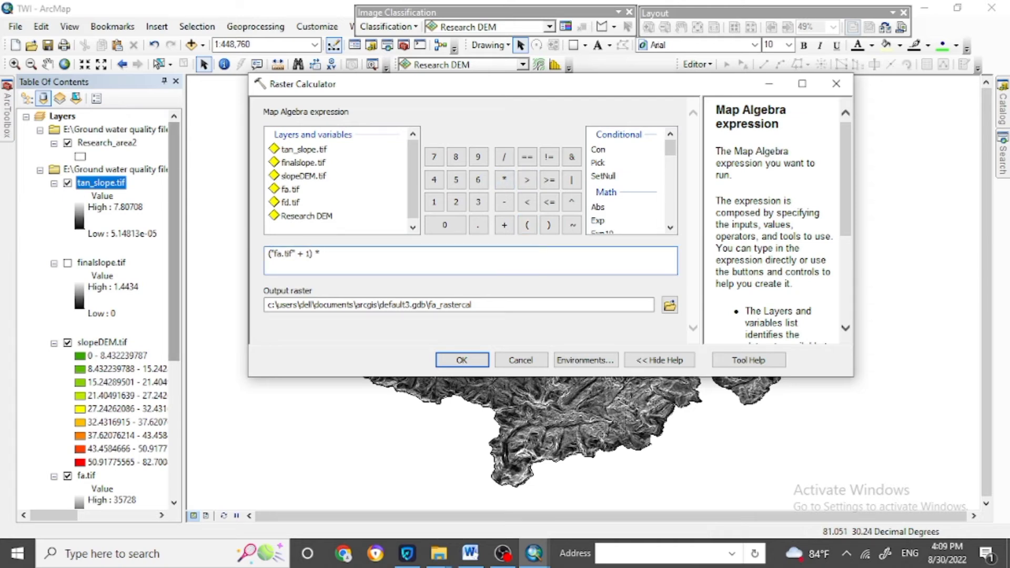
Copy the X cell size 0.00027770322 from the fa.tif layer's source properties and paste it at the end of the Raster Calculator expression.
{"action": "scroll", "coordinate": [98, 305], "scroll_direction": "down", "scroll_amount": 5}
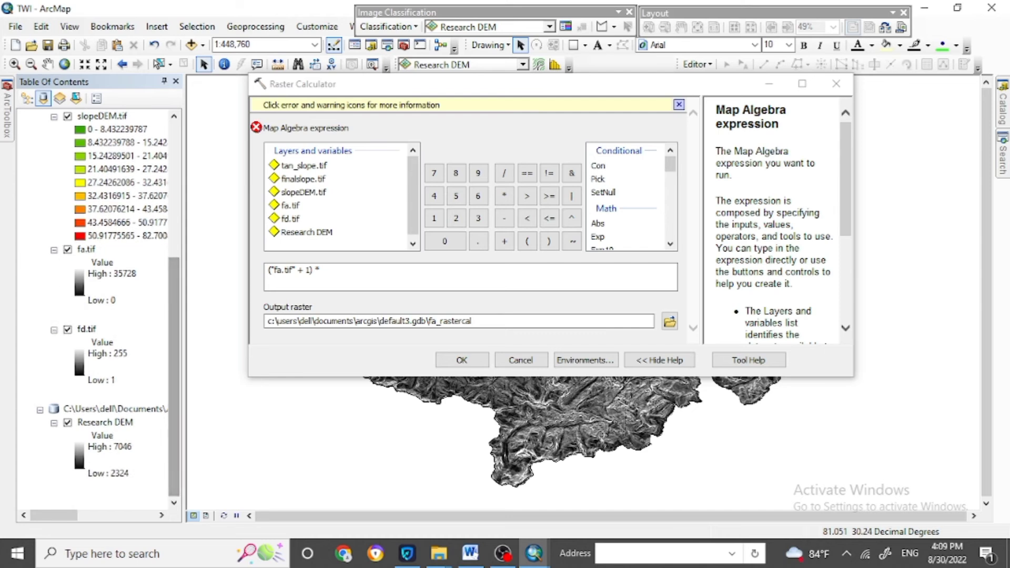
{"action": "left_click", "coordinate": [87, 249]}
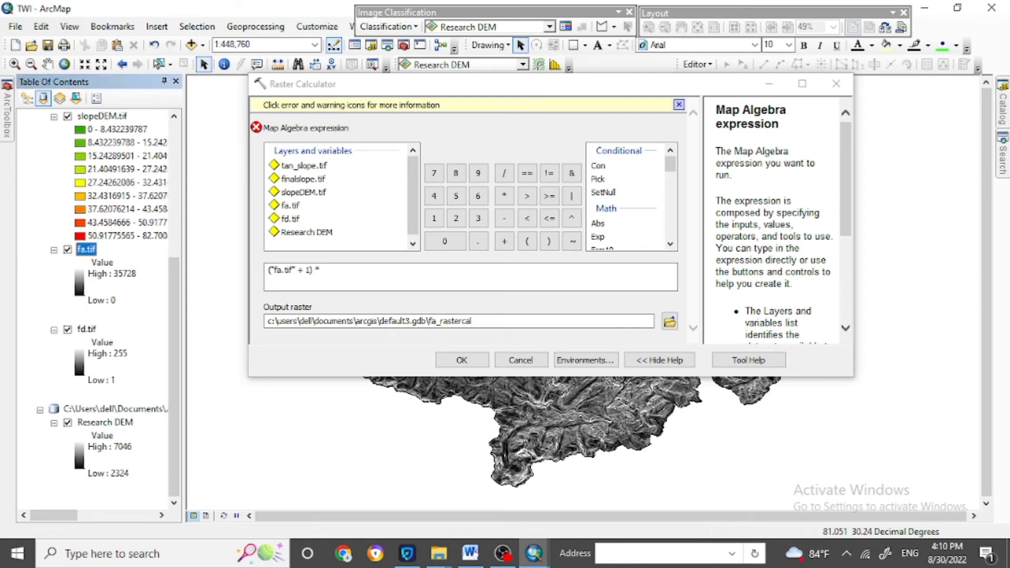
{"action": "right_click", "coordinate": [87, 250]}
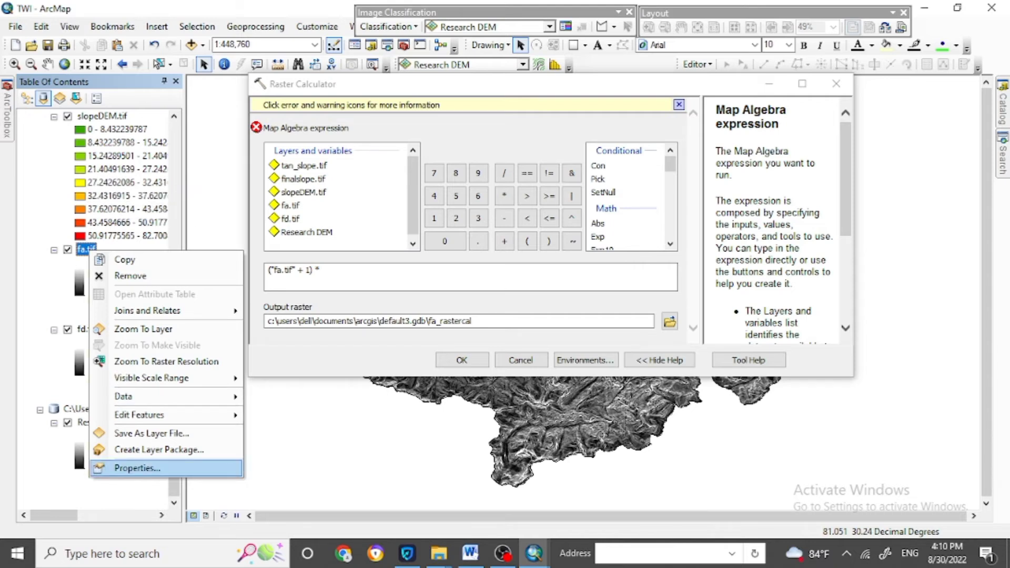
{"action": "left_click", "coordinate": [137, 468]}
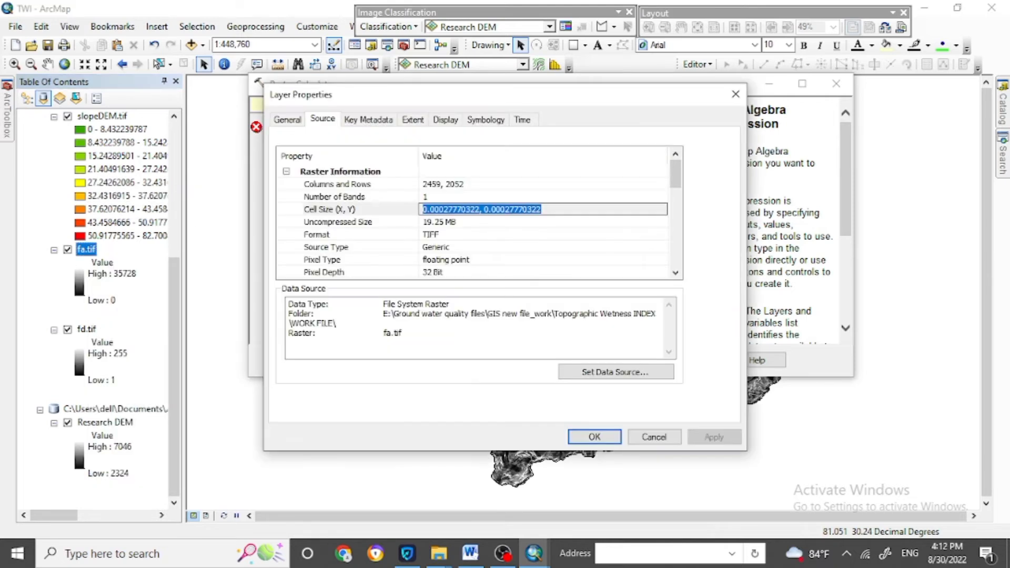
{"action": "left_click_drag", "start_coordinate": [422, 209], "coordinate": [480, 209]}
{"action": "key", "text": "ctrl+c"}
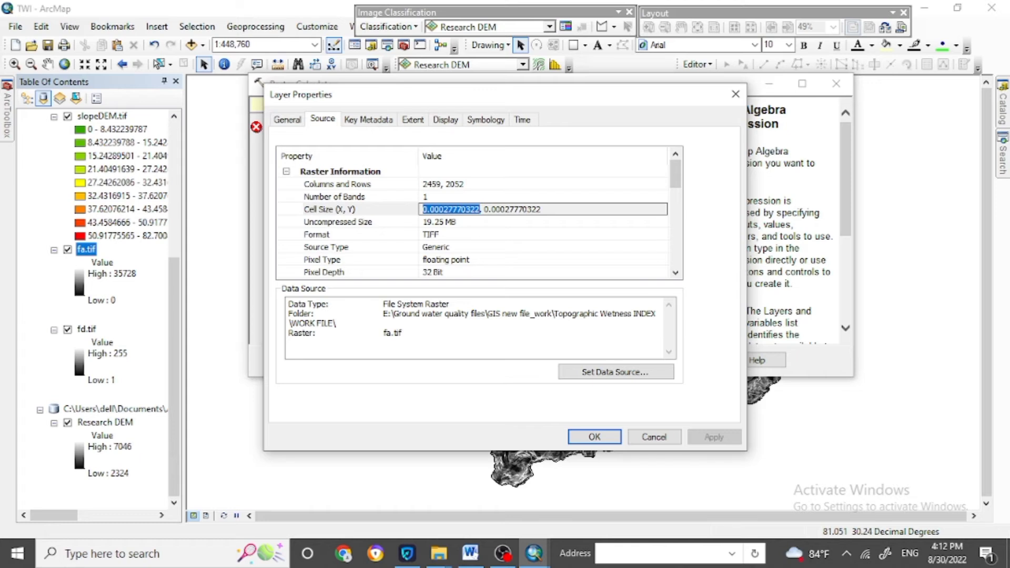
{"action": "key", "text": "Return"}
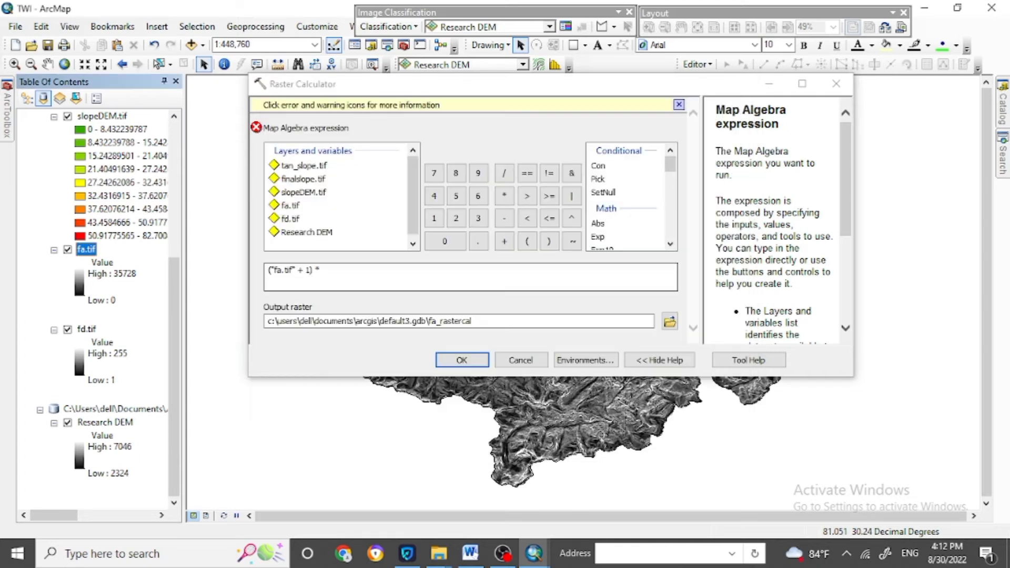
{"action": "left_click", "coordinate": [321, 270]}
{"action": "key", "text": "ctrl+v"}
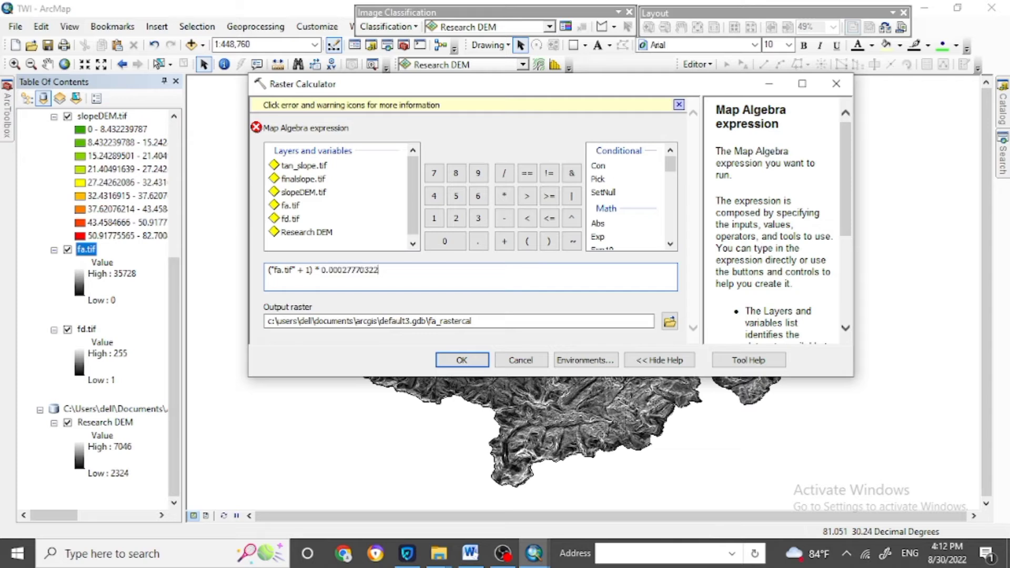
Set the output raster to fa_scaled.tif in the WORK FILE folder and run the Raster Calculator.
{"action": "left_click", "coordinate": [459, 321]}
{"action": "left_click", "coordinate": [669, 305]}
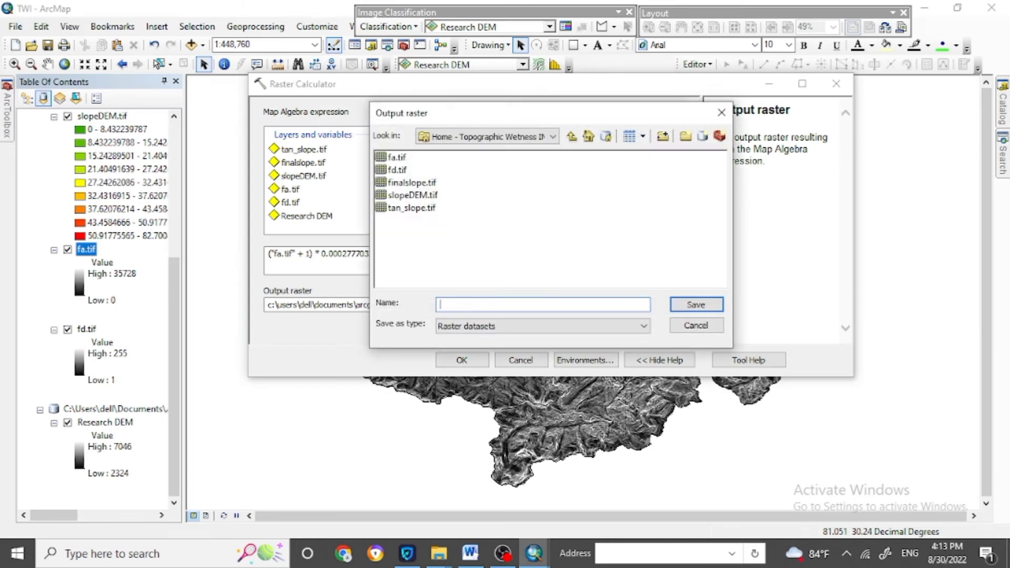
{"action": "type", "text": "fa_scaled.tif"}
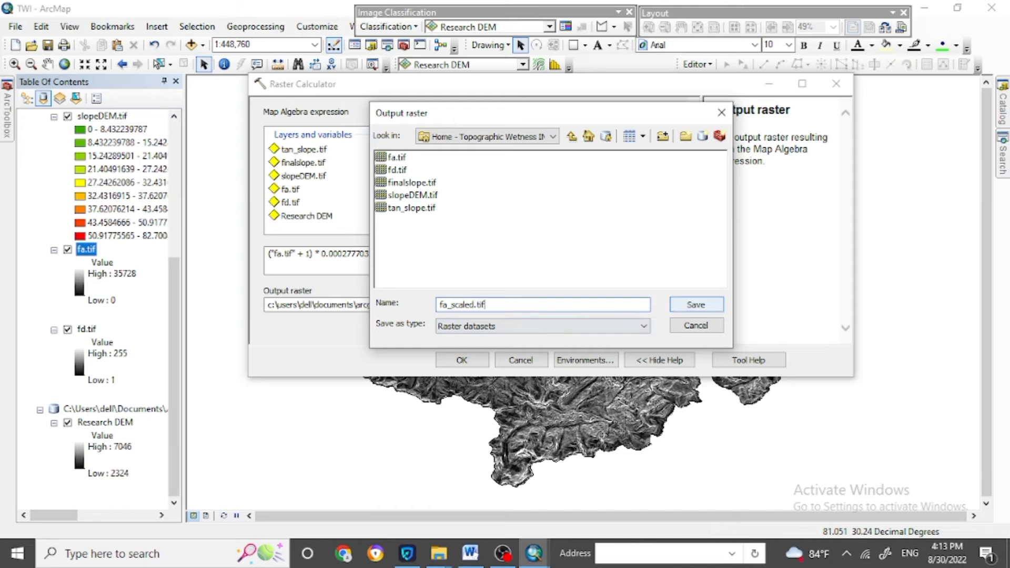
{"action": "key", "text": "Return"}
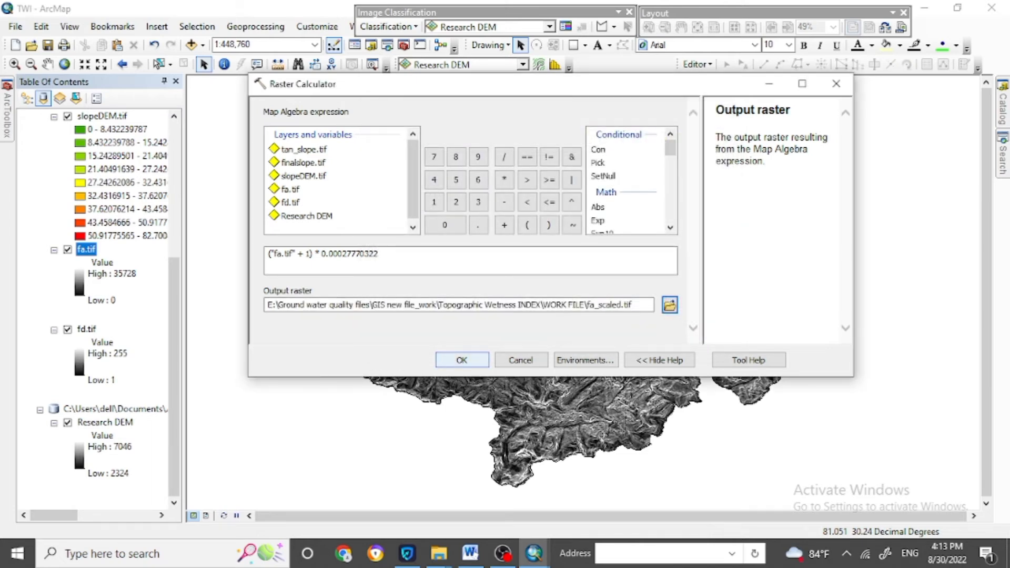
{"action": "key", "text": "Return"}
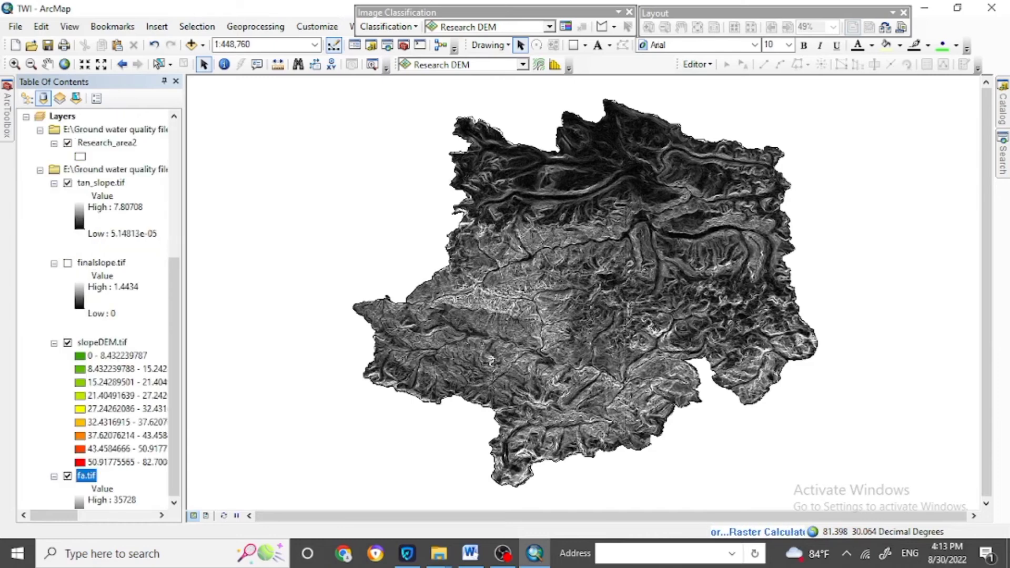
Hide the fd.tif, fa.tif, slopeDEM.tif and tan_slope.tif layers.
{"action": "left_click_drag", "start_coordinate": [173, 348], "coordinate": [173, 326]}
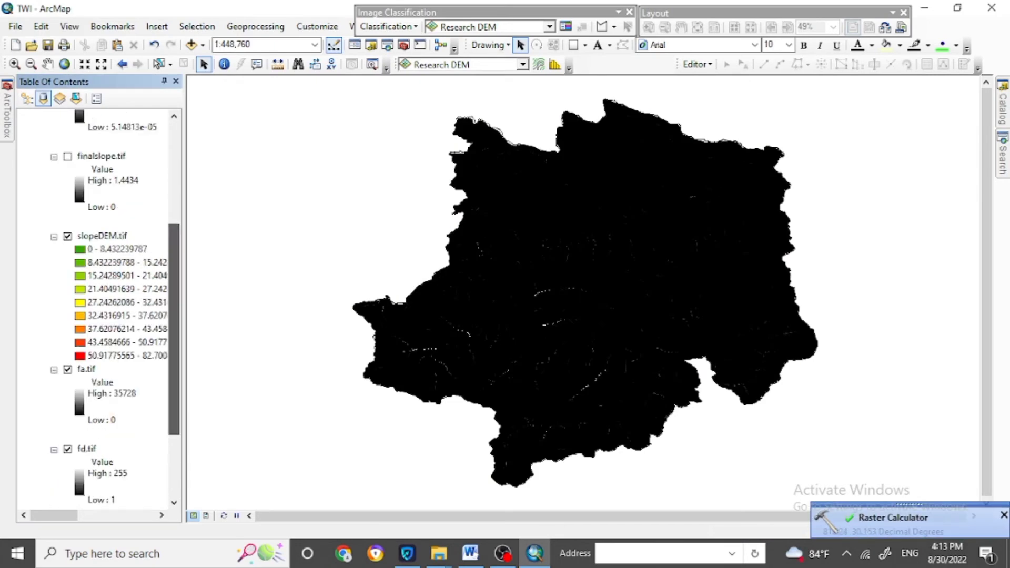
{"action": "left_click", "coordinate": [67, 449]}
{"action": "left_click", "coordinate": [68, 369]}
{"action": "left_click", "coordinate": [67, 236]}
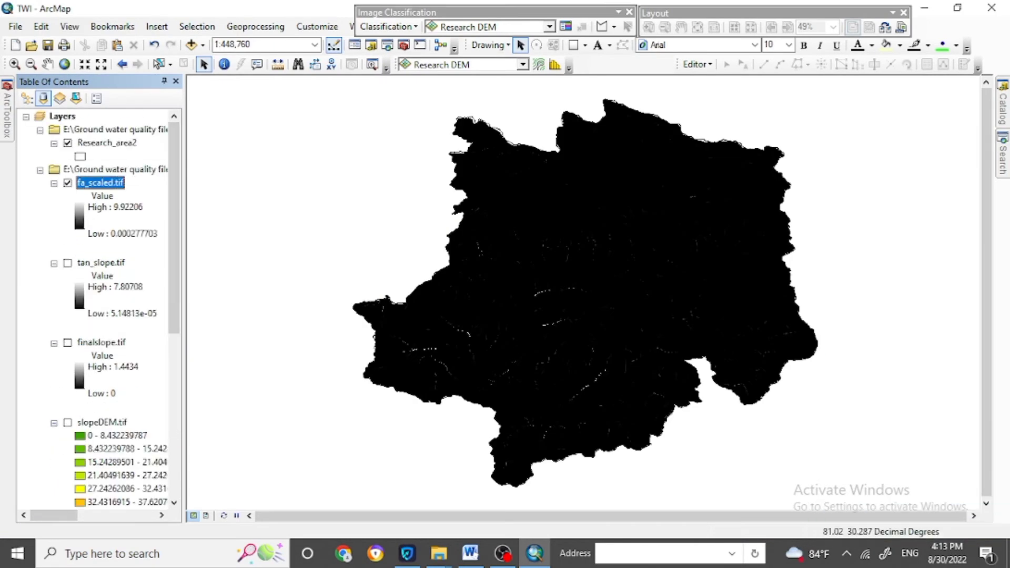
Highlight procedure items 6 and 7, the fa_scaled and WTI formulas, in green in the Word document.
{"action": "key", "text": "alt+Tab"}
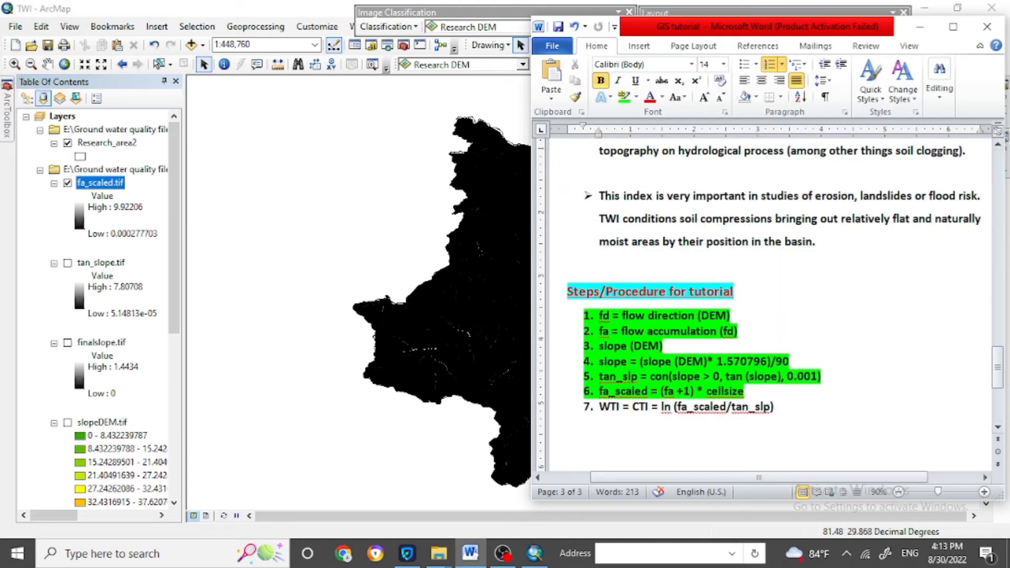
{"action": "left_click_drag", "start_coordinate": [781, 408], "coordinate": [598, 408]}
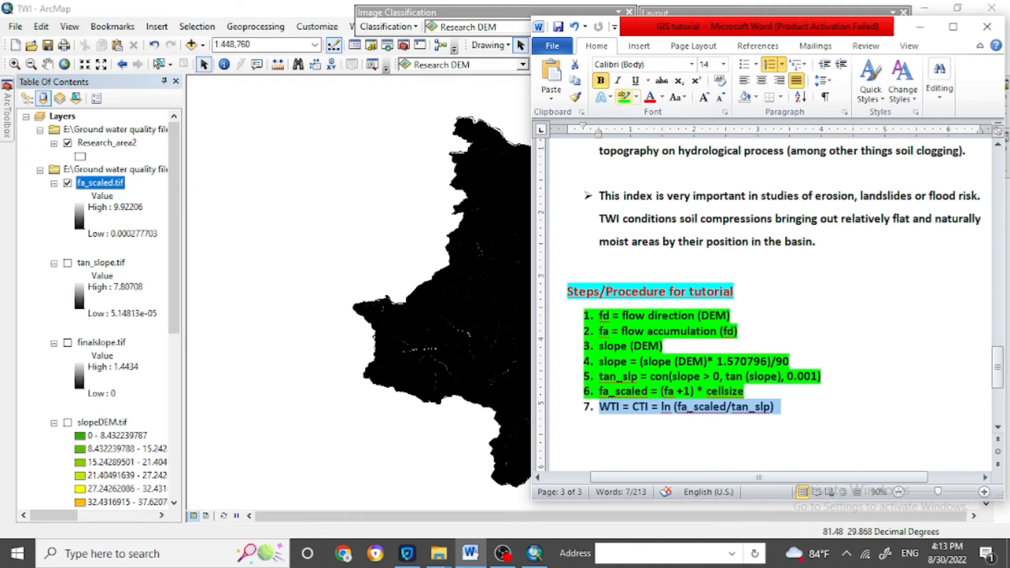
{"action": "left_click", "coordinate": [623, 97]}
{"action": "left_click", "coordinate": [568, 422]}
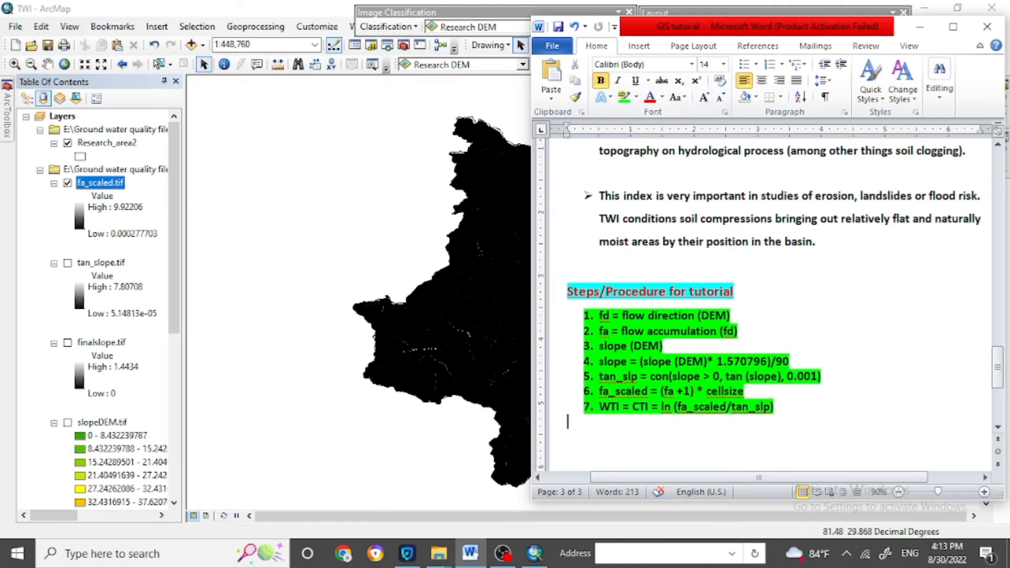
Enter the Raster Calculator expression Ln("fa_scaled.tif" / "tan_slope.tif"), following procedure item 7 in the Word document.
{"action": "left_click", "coordinate": [535, 553]}
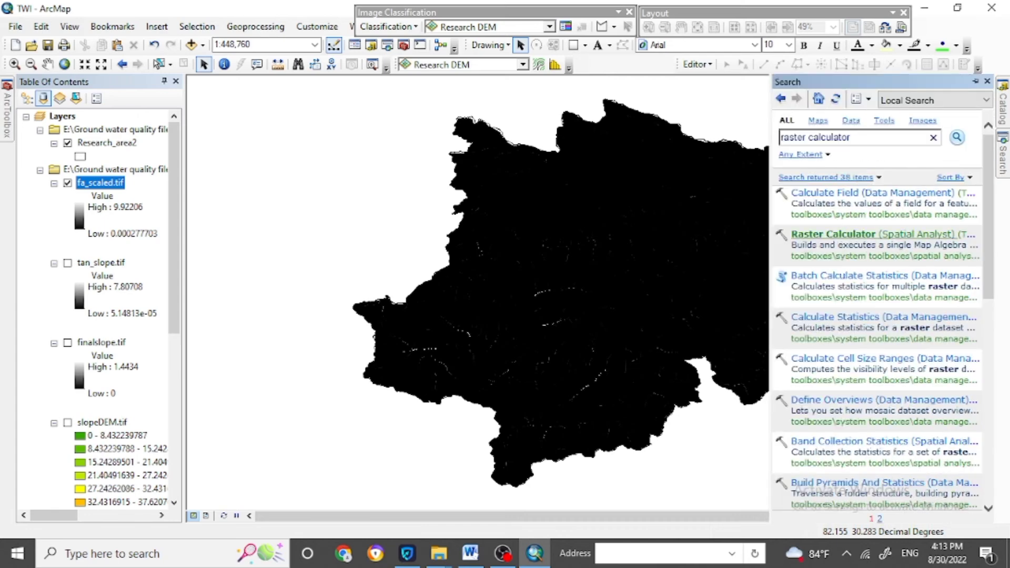
{"action": "left_click", "coordinate": [833, 234]}
{"action": "left_click", "coordinate": [268, 253]}
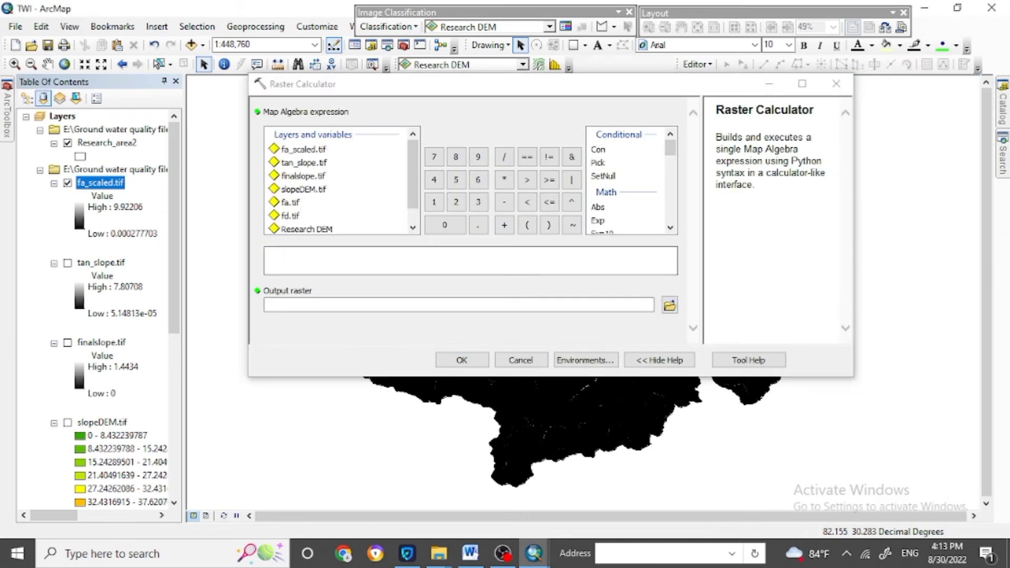
{"action": "scroll", "coordinate": [629, 182], "scroll_direction": "down", "scroll_amount": 2}
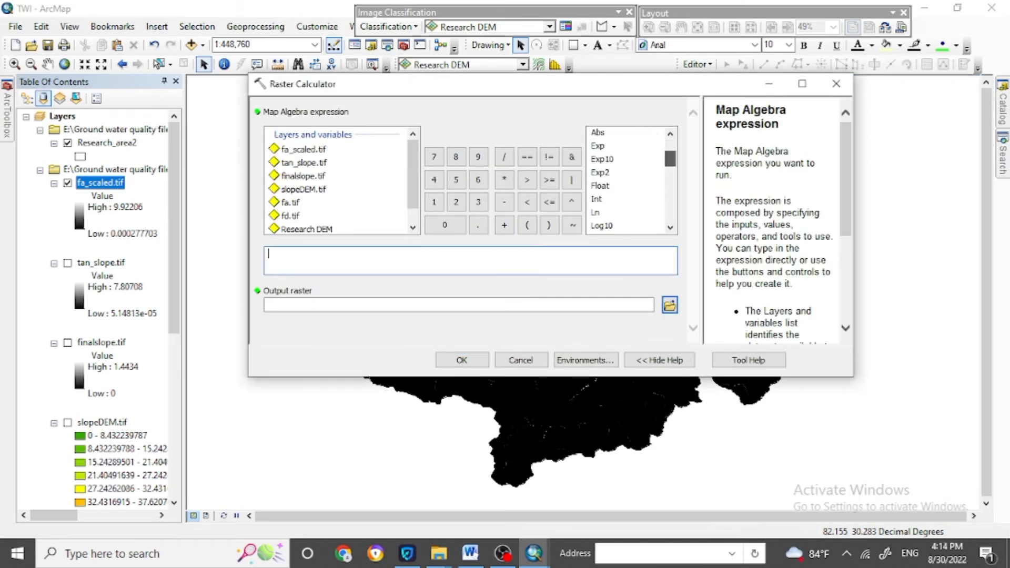
{"action": "double_click", "coordinate": [595, 213]}
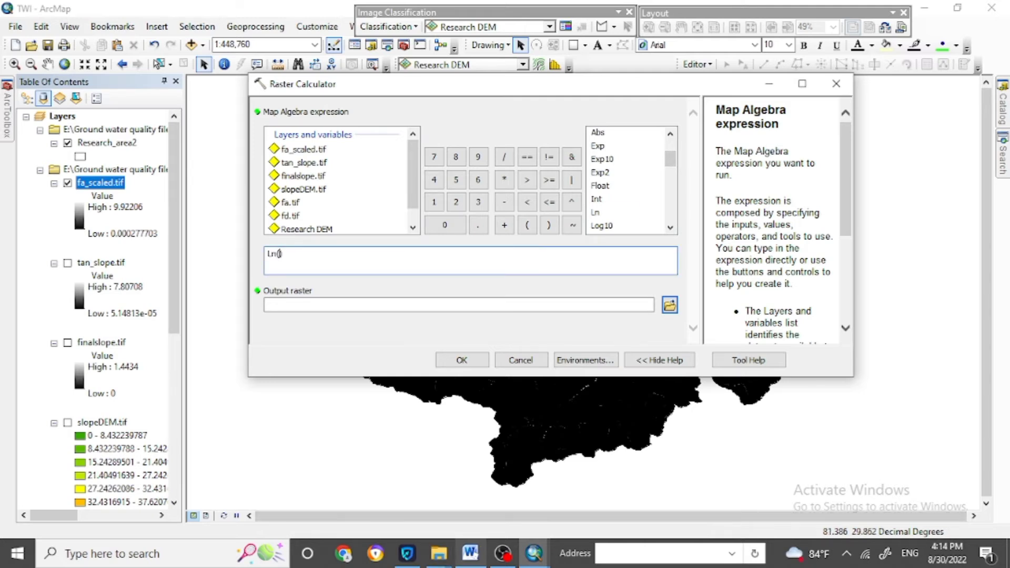
{"action": "left_click", "coordinate": [471, 553]}
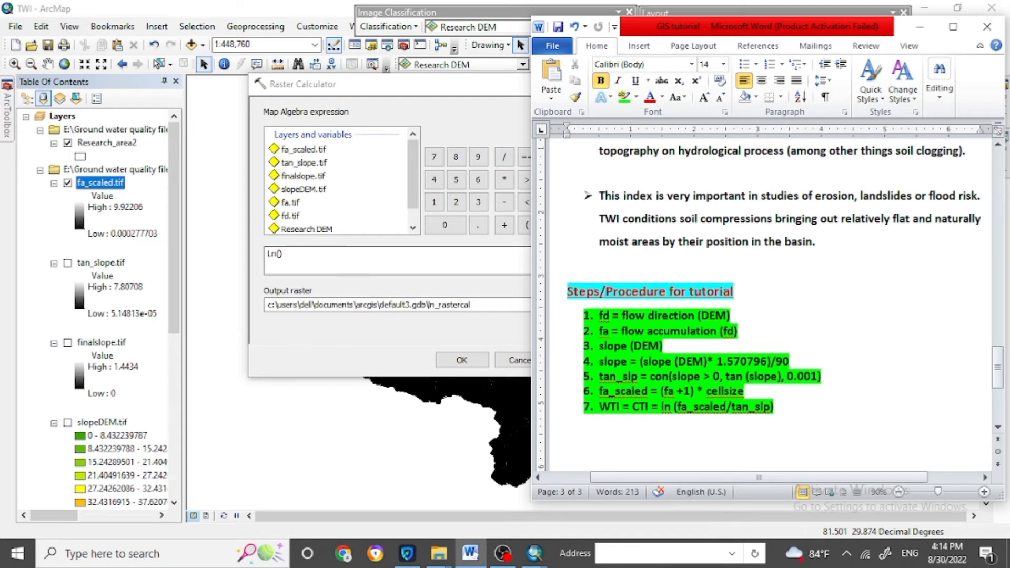
{"action": "left_click", "coordinate": [279, 253]}
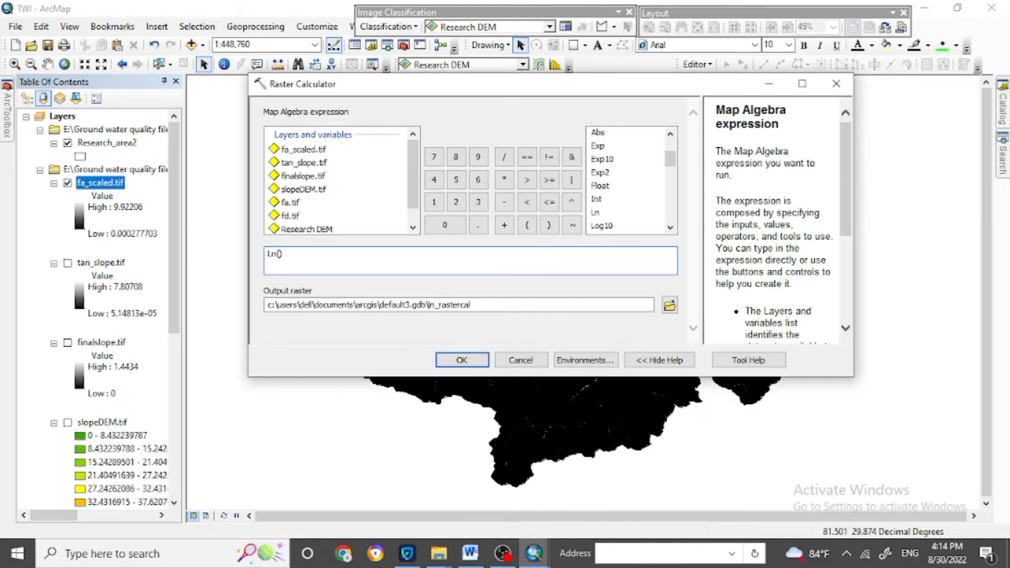
{"action": "type", "text": "\"fa_scaled.tif\""}
{"action": "left_click", "coordinate": [504, 157]}
{"action": "double_click", "coordinate": [304, 163]}
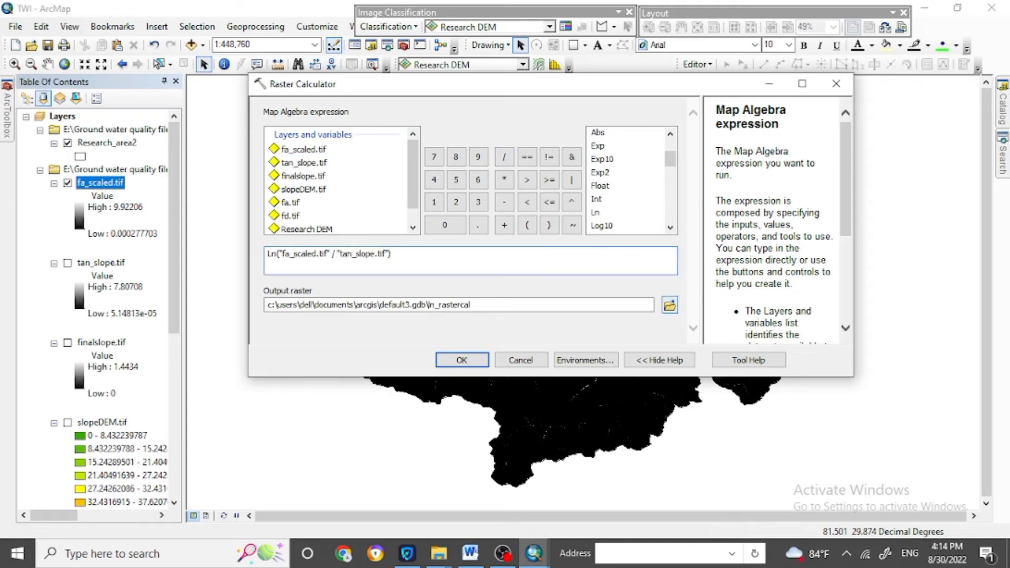
Set the output raster to TWI.tif in the home WORK FILE folder and run the Raster Calculator.
{"action": "left_click", "coordinate": [669, 305]}
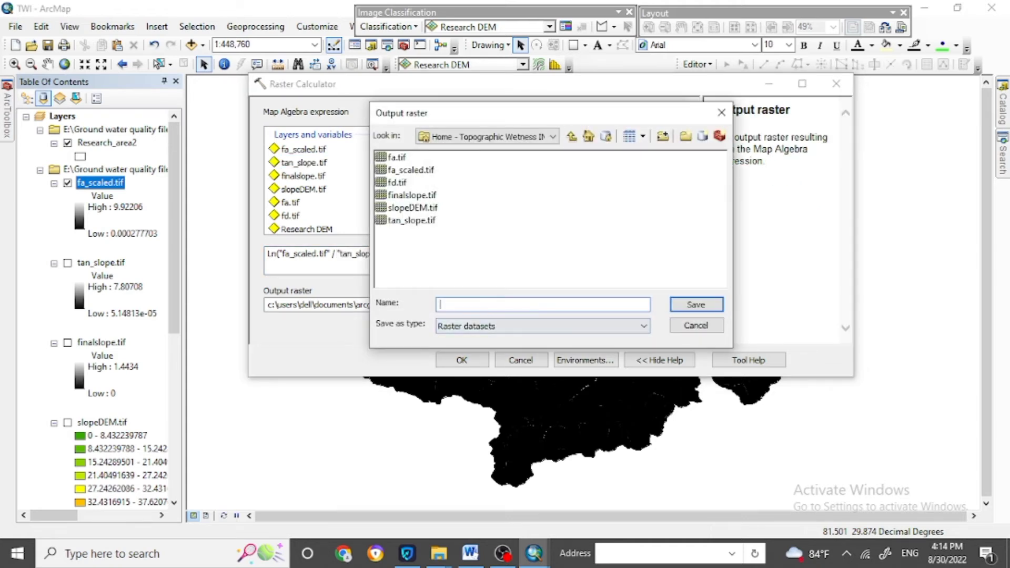
{"action": "type", "text": "TWI.tif"}
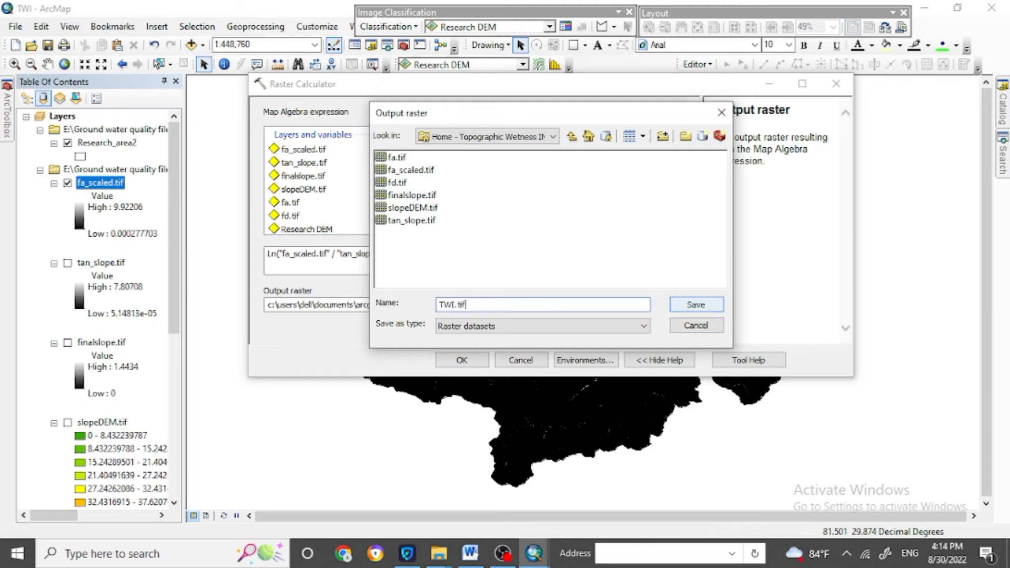
{"action": "left_click", "coordinate": [697, 304]}
{"action": "left_click", "coordinate": [462, 360]}
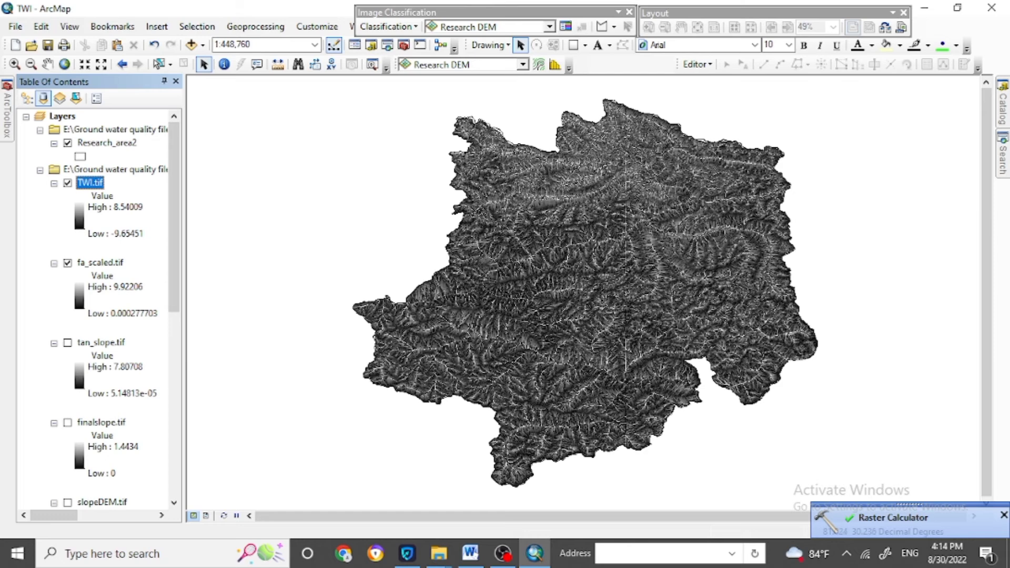
Apply a light-to-dark blue color ramp to the stretched symbology of the TWI.tif layer.
{"action": "right_click", "coordinate": [90, 182]}
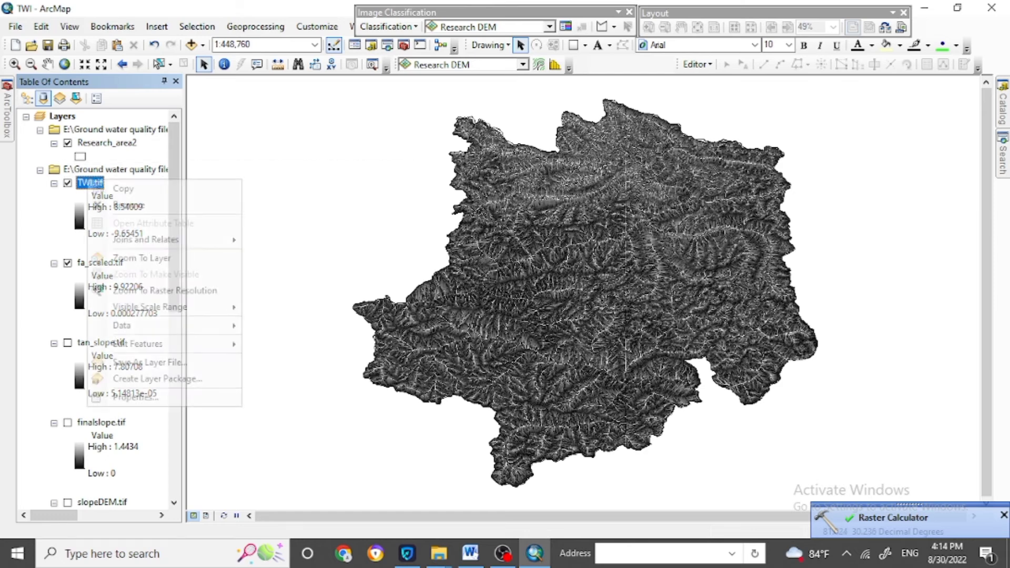
{"action": "left_click", "coordinate": [122, 397]}
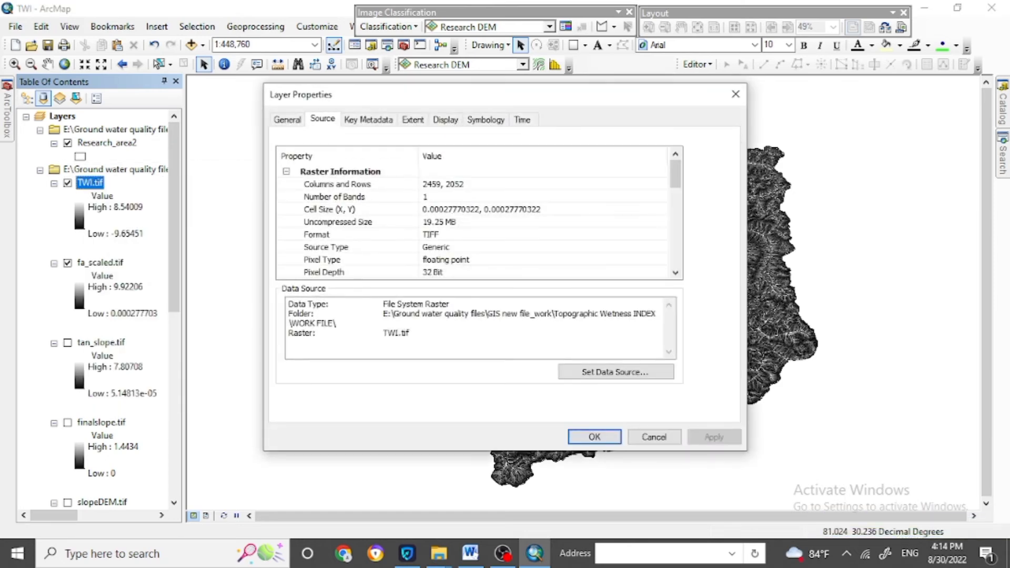
{"action": "left_click", "coordinate": [486, 120]}
{"action": "left_click_drag", "start_coordinate": [553, 95], "coordinate": [449, 71]}
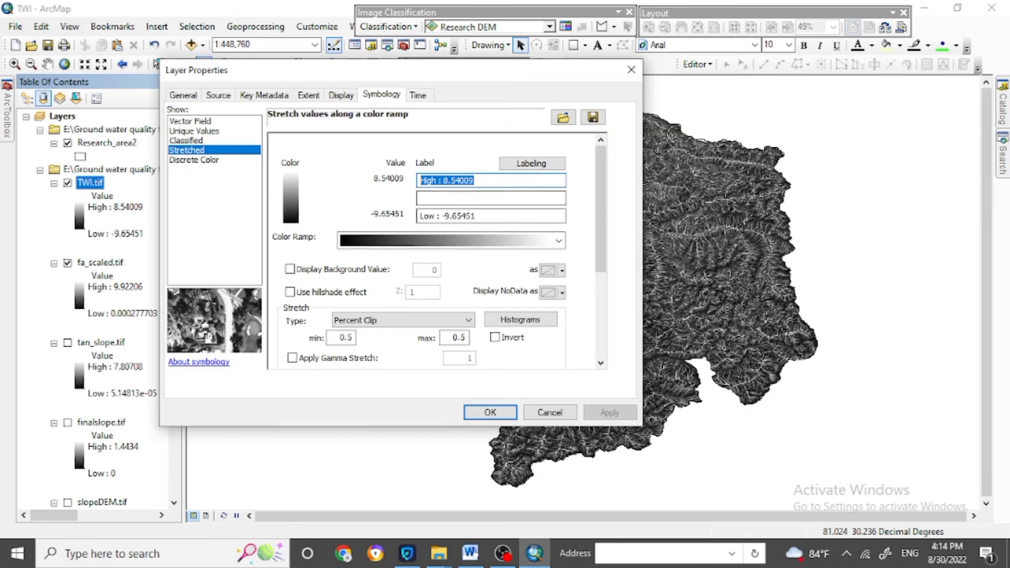
{"action": "left_click", "coordinate": [559, 241]}
{"action": "left_click", "coordinate": [445, 25]}
{"action": "left_click", "coordinate": [610, 412]}
{"action": "left_click_drag", "start_coordinate": [519, 69], "coordinate": [437, 52]}
{"action": "left_click", "coordinate": [408, 394]}
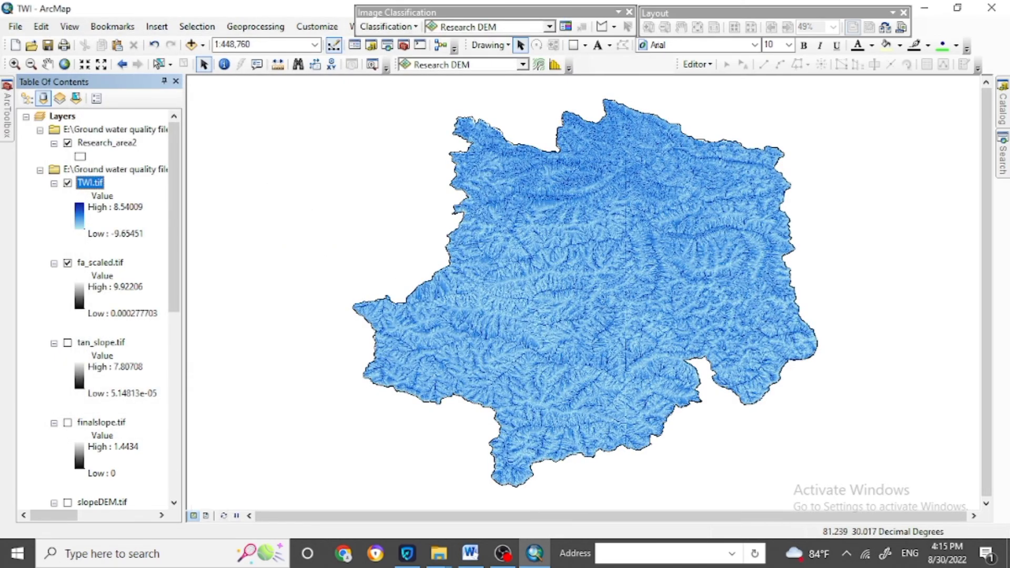
Switch to the page layout and set the paper orientation to Landscape in the page and print setup.
{"action": "left_click", "coordinate": [206, 516]}
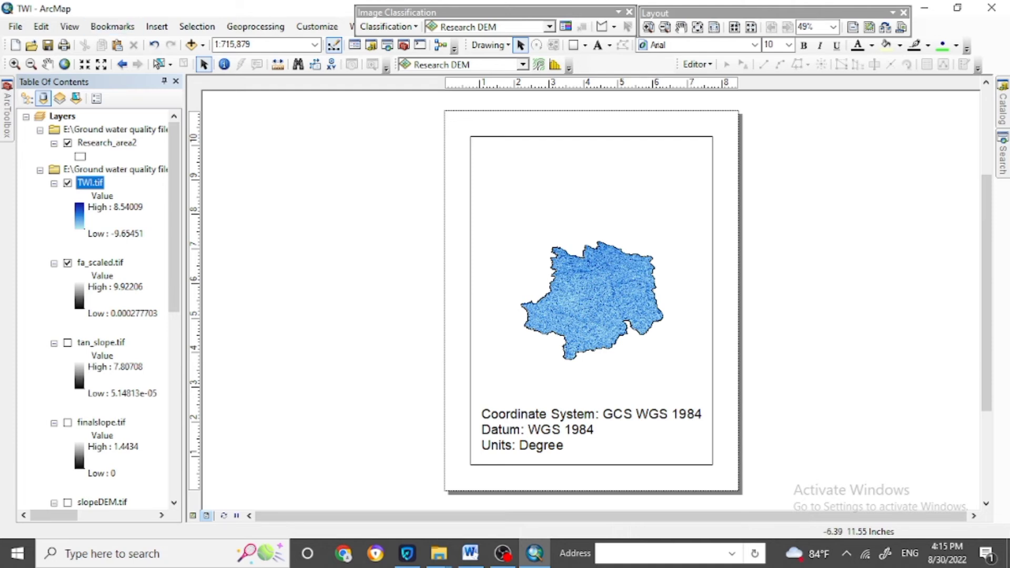
{"action": "left_click", "coordinate": [15, 26]}
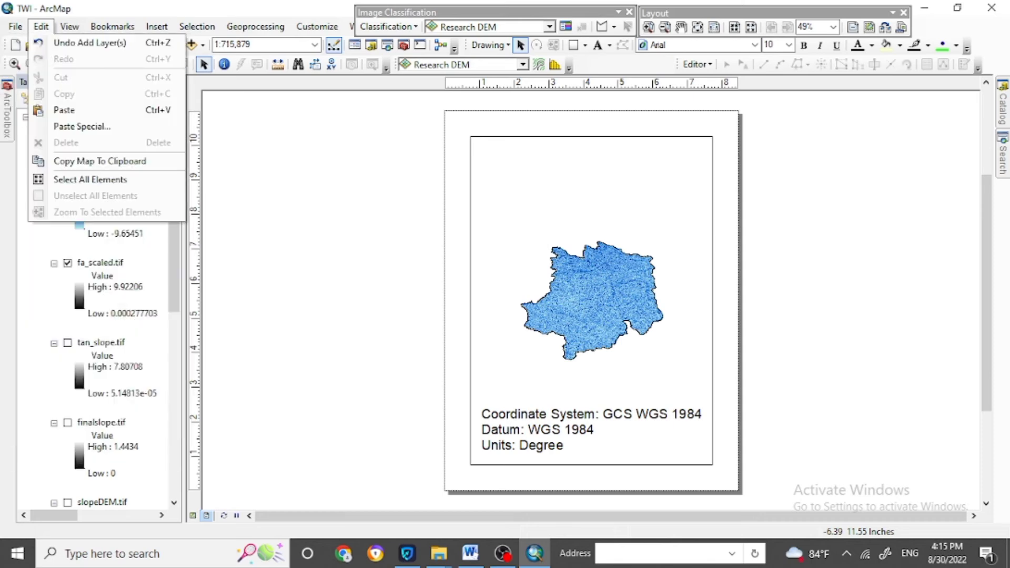
{"action": "left_click", "coordinate": [41, 27]}
{"action": "left_click", "coordinate": [15, 26]}
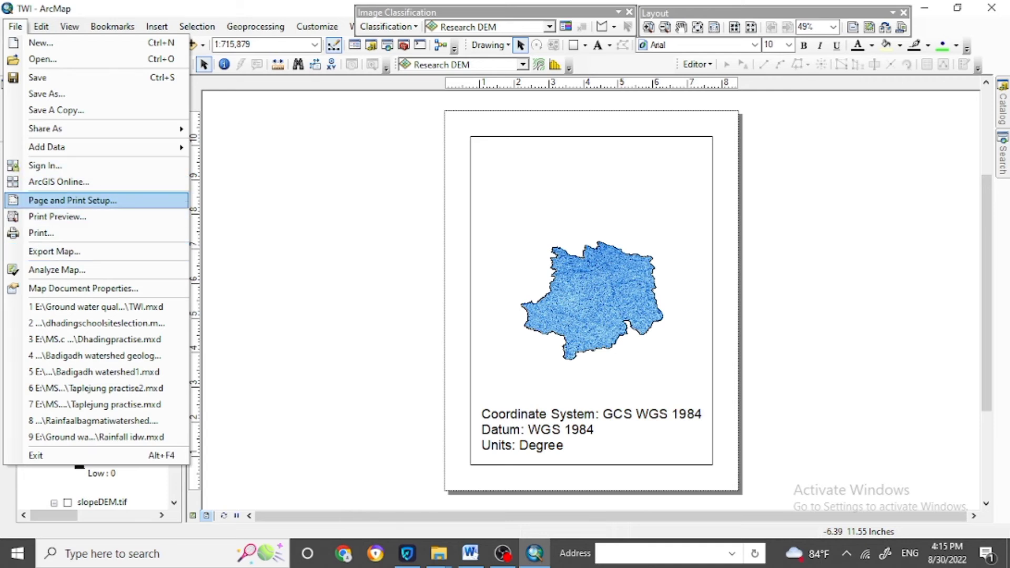
{"action": "left_click", "coordinate": [72, 200]}
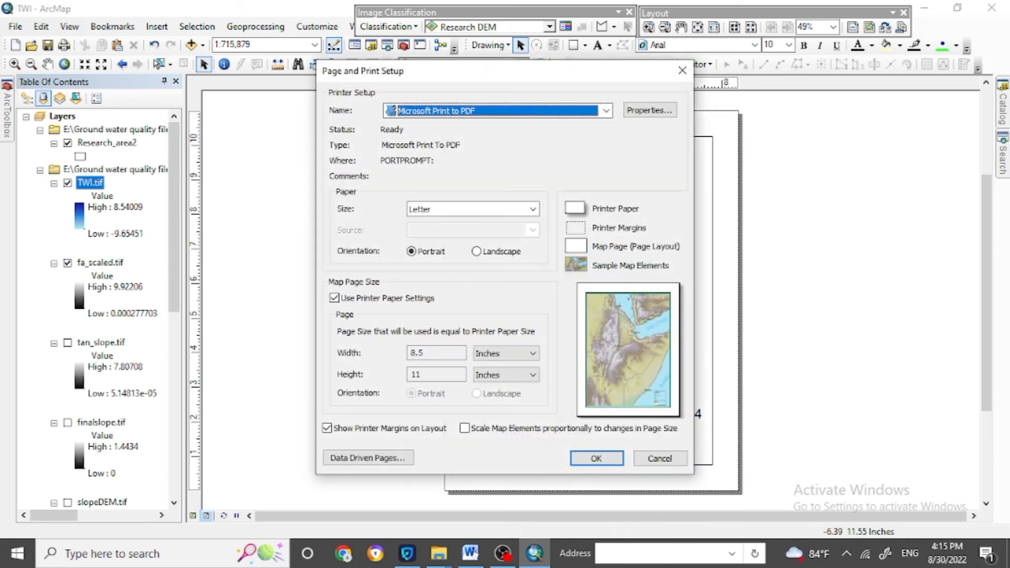
{"action": "left_click", "coordinate": [476, 251]}
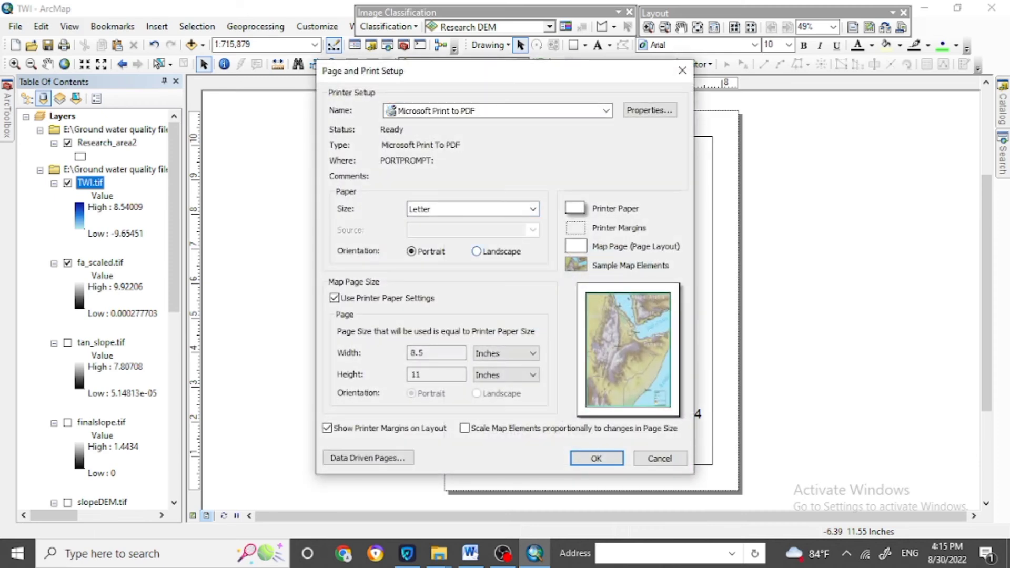
{"action": "left_click", "coordinate": [596, 458]}
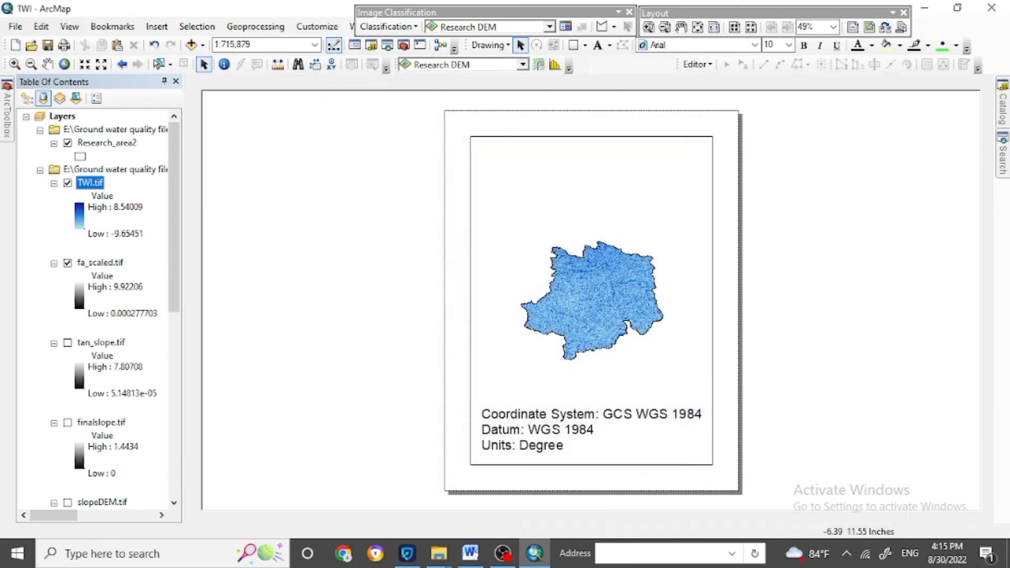
Move and resize the map's data frame to fill the landscape page, about 10 inches wide.
{"action": "left_click", "coordinate": [690, 409]}
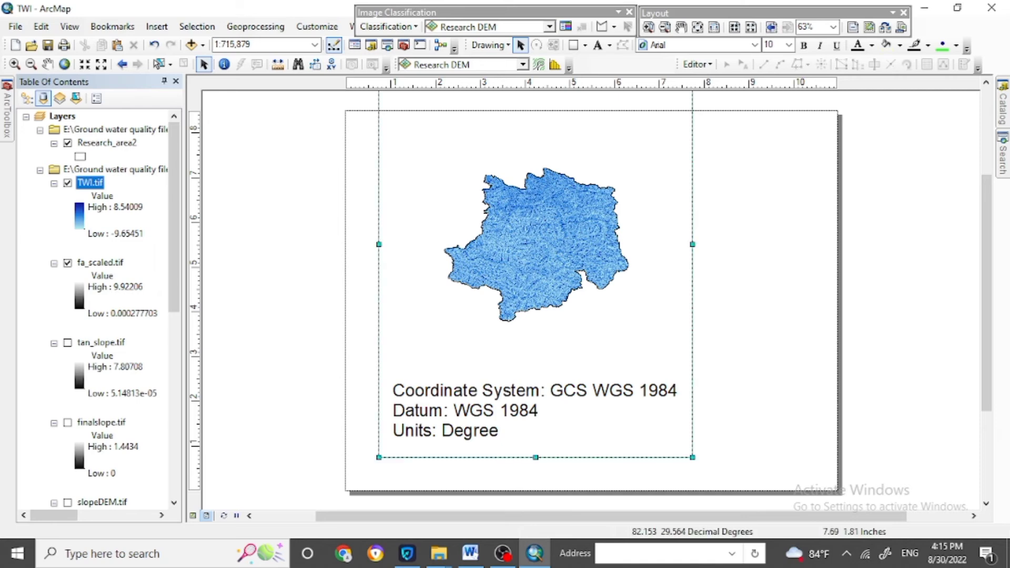
{"action": "left_click_drag", "start_coordinate": [692, 457], "coordinate": [635, 375]}
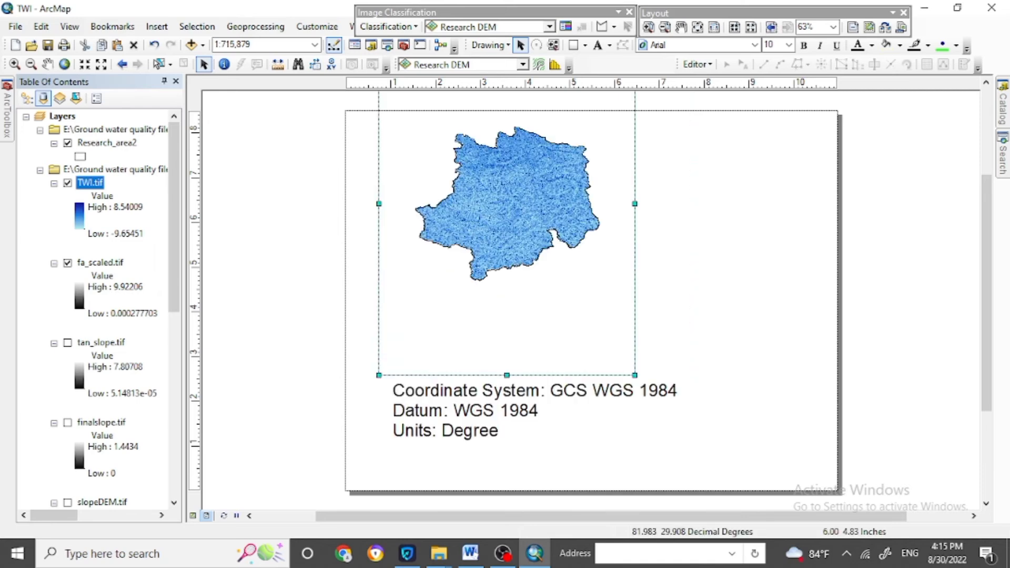
{"action": "left_click_drag", "start_coordinate": [615, 194], "coordinate": [814, 299]}
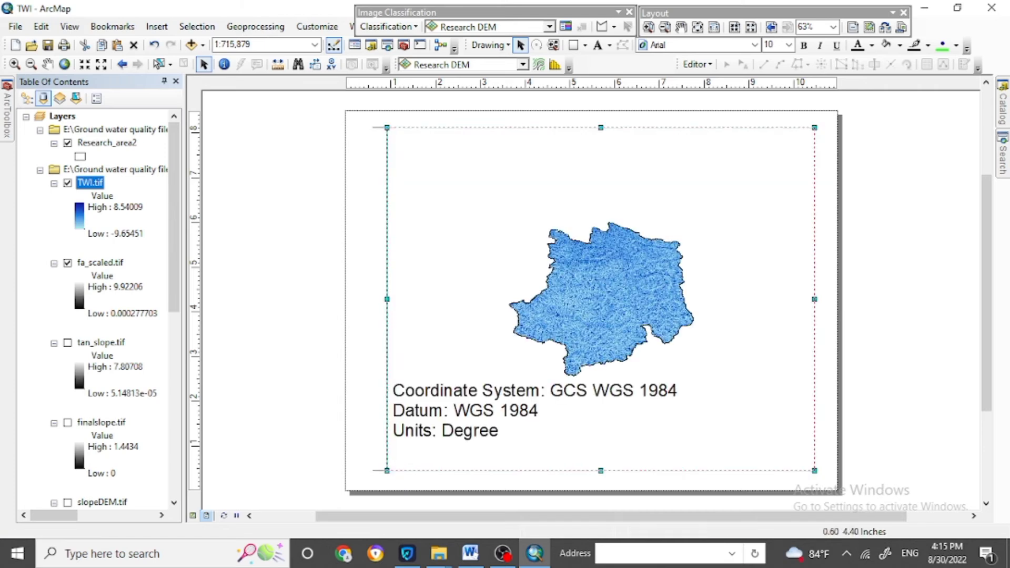
{"action": "left_click_drag", "start_coordinate": [388, 299], "coordinate": [362, 299]}
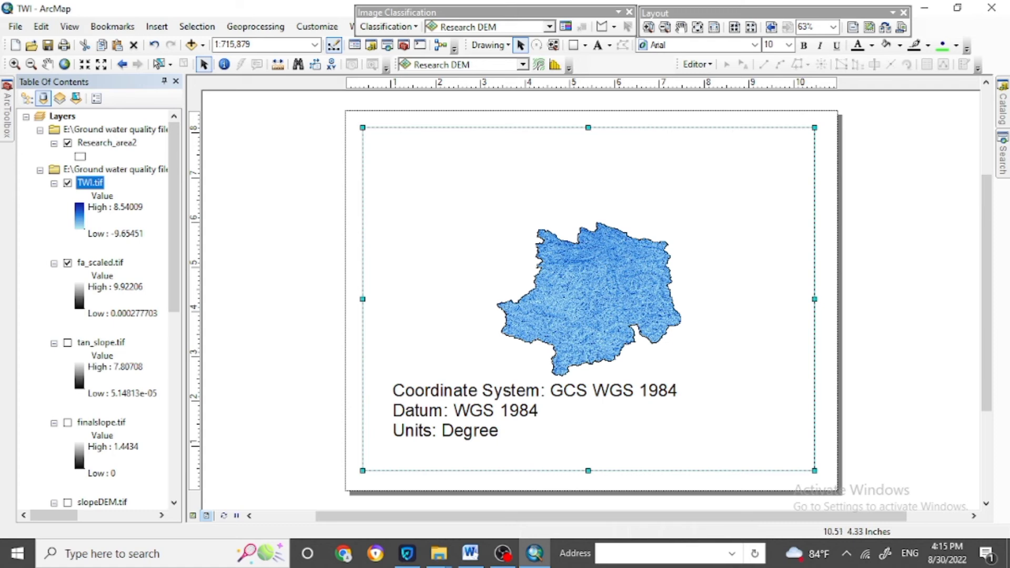
{"action": "mouse_move", "coordinate": [815, 299]}
{"action": "left_mouse_down"}
{"action": "mouse_move", "coordinate": [766, 299]}
{"action": "mouse_move", "coordinate": [820, 301]}
{"action": "left_mouse_up"}
{"action": "key", "text": "ctrl+z"}
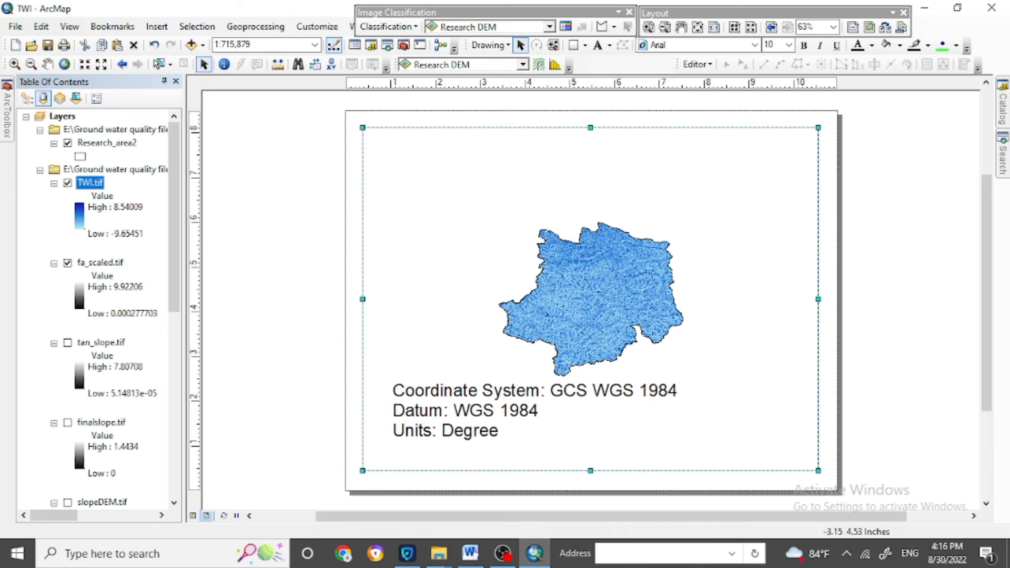
Zoom the data frame to the TWI.tif layer and narrow the frame, leaving blank space along the page's right side.
{"action": "right_click", "coordinate": [91, 183]}
{"action": "left_click", "coordinate": [143, 260]}
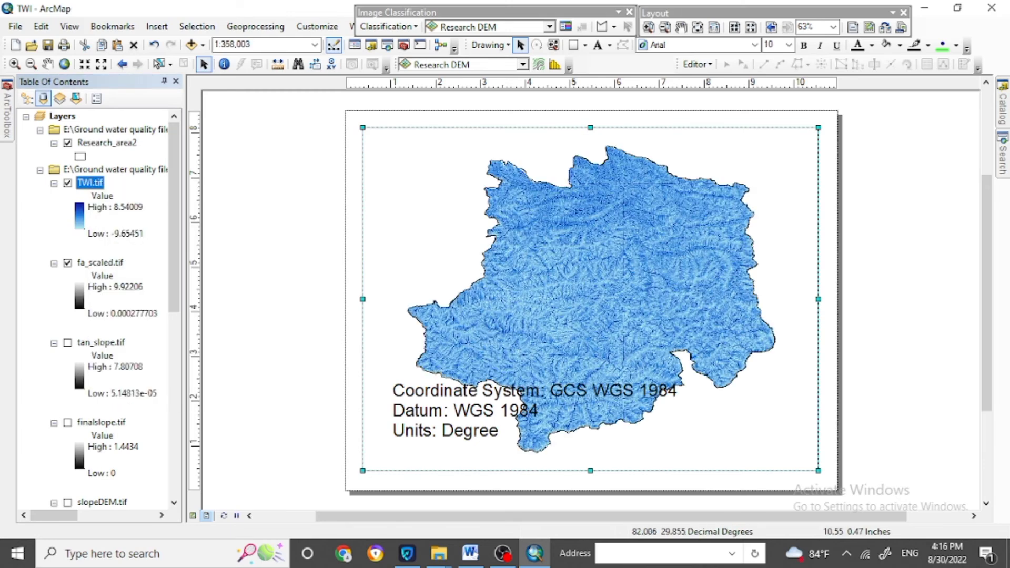
{"action": "left_click_drag", "start_coordinate": [818, 471], "coordinate": [790, 411]}
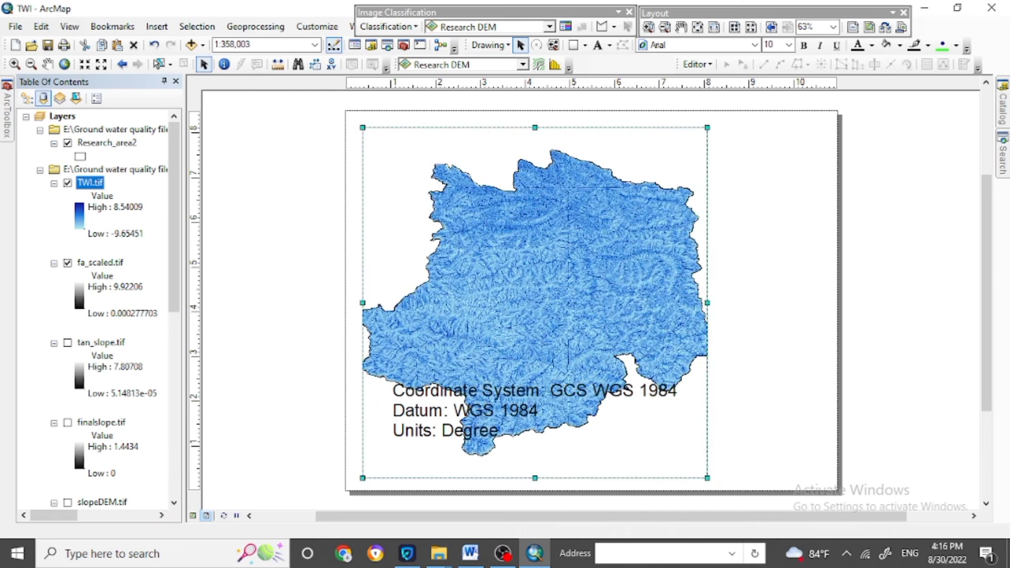
{"action": "left_click", "coordinate": [156, 26]}
{"action": "left_click", "coordinate": [184, 130]}
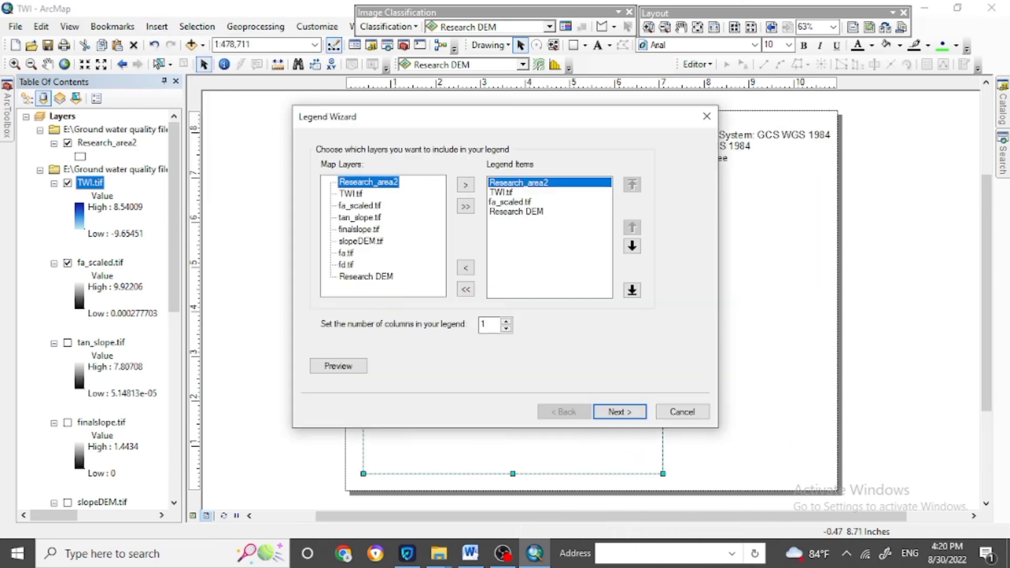
{"action": "key", "text": "Escape"}
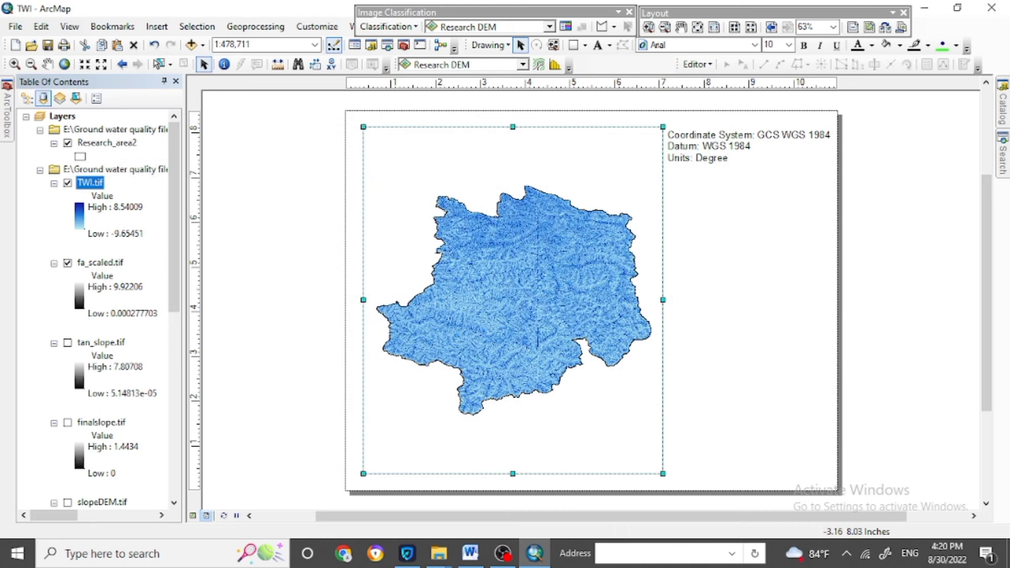
Change the TWI.tif symbology to Classified with the Equal Interval method and 5 classes.
{"action": "right_click", "coordinate": [90, 184]}
{"action": "left_click", "coordinate": [139, 402]}
{"action": "left_click", "coordinate": [290, 178]}
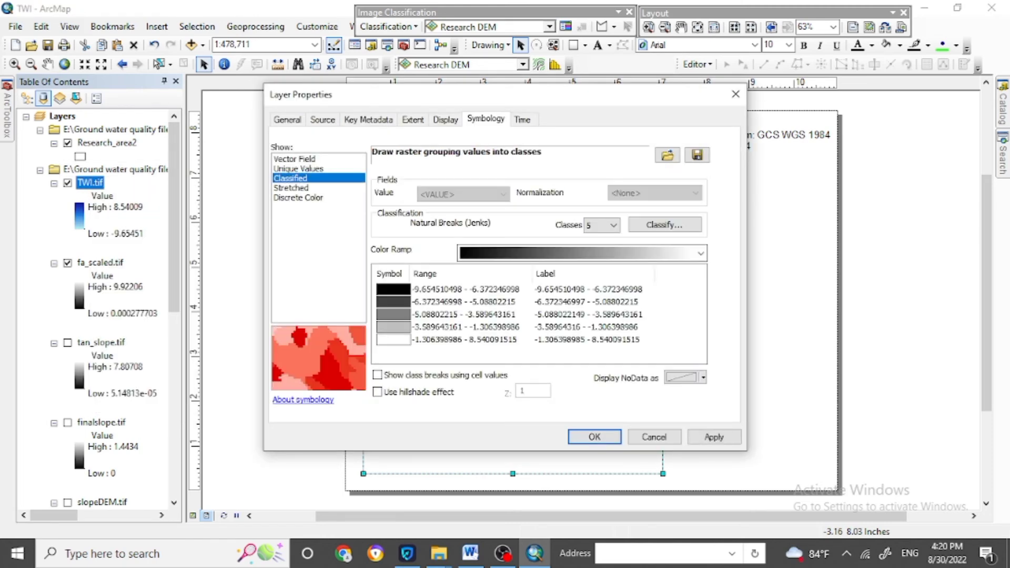
{"action": "left_click", "coordinate": [665, 225]}
{"action": "left_click", "coordinate": [528, 130]}
{"action": "left_click", "coordinate": [363, 150]}
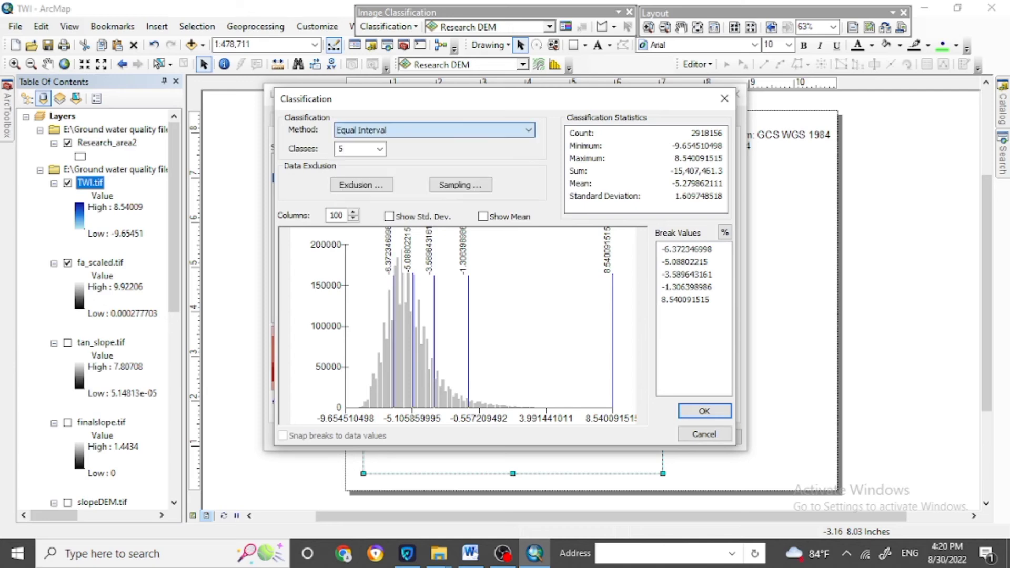
{"action": "left_click", "coordinate": [705, 411]}
Format the TWI.tif class labels to show two decimal places.
{"action": "right_click", "coordinate": [595, 272]}
{"action": "left_click", "coordinate": [605, 298]}
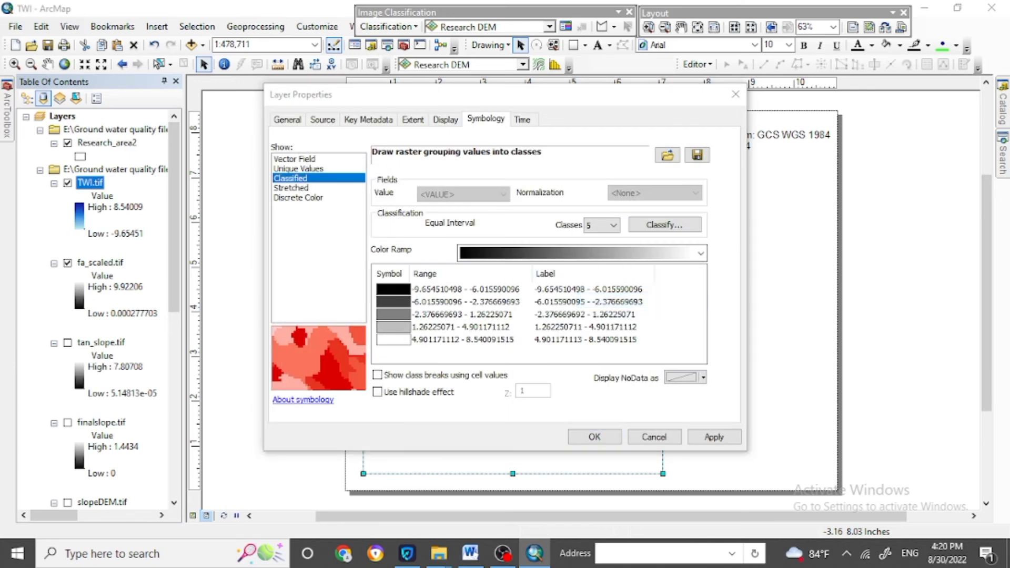
{"action": "key", "text": "Return"}
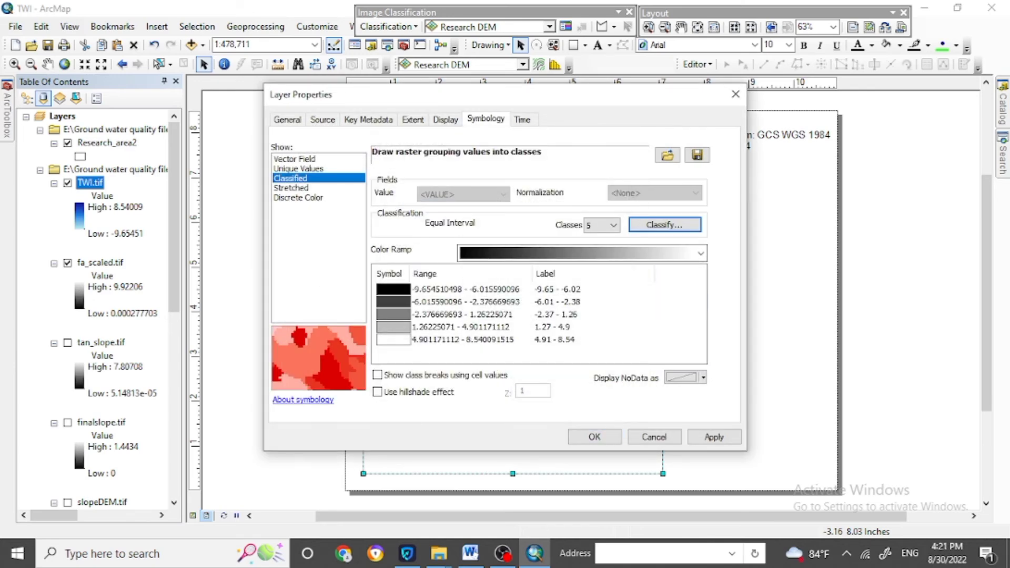
Apply a light-to-dark blue color ramp to the five TWI.tif classes and close the layer properties.
{"action": "left_click", "coordinate": [701, 253]}
{"action": "left_click", "coordinate": [667, 154]}
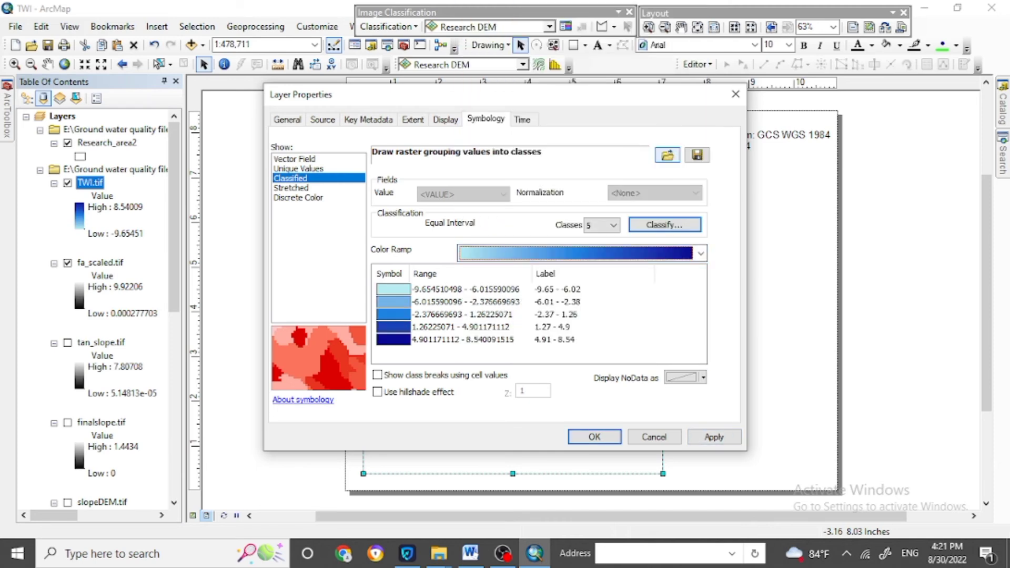
{"action": "left_click", "coordinate": [713, 437]}
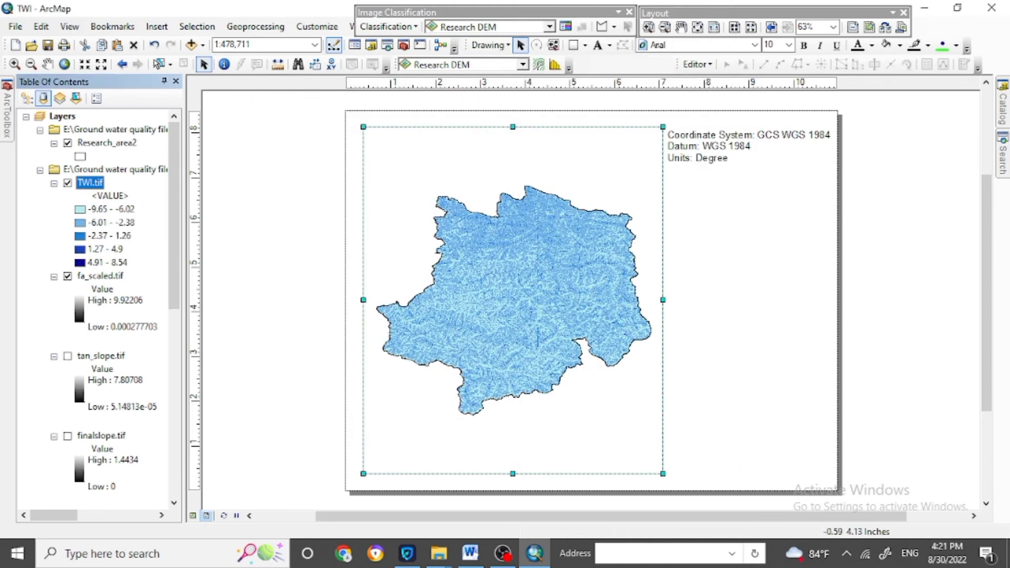
Start a map legend that lists only Research_area2 and TWI.tif, excluding fa_scaled.tif and Research DEM.
{"action": "left_click", "coordinate": [157, 26]}
{"action": "left_click", "coordinate": [174, 131]}
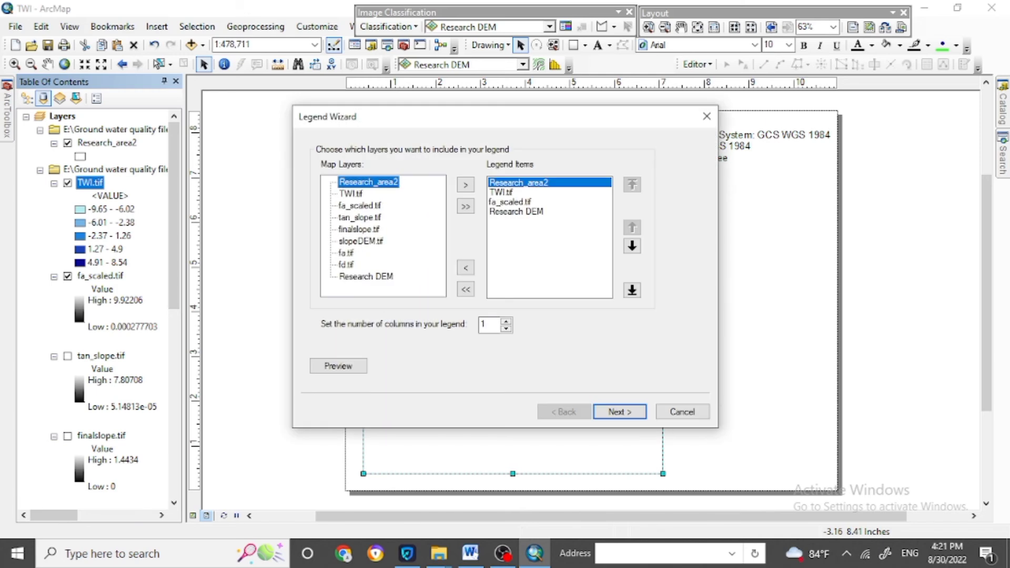
{"action": "left_click", "coordinate": [501, 192]}
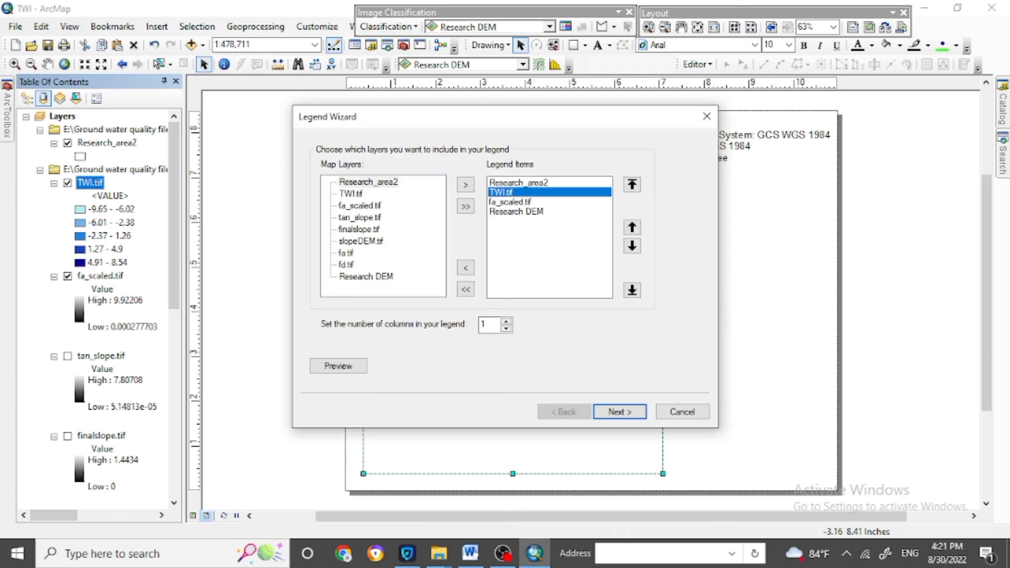
{"action": "left_click", "coordinate": [510, 202]}
{"action": "left_click", "coordinate": [466, 267]}
{"action": "left_click", "coordinate": [516, 202]}
{"action": "left_click", "coordinate": [465, 267]}
{"action": "left_click", "coordinate": [620, 412]}
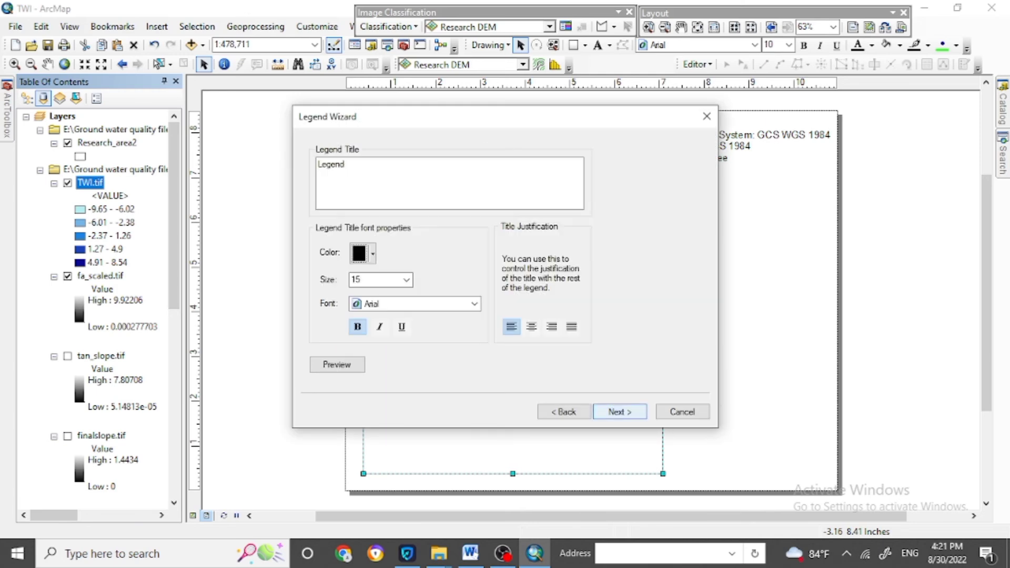
Finish the legend with the default title and styling, and place it slightly enlarged in the blank area right of the map.
{"action": "left_click", "coordinate": [620, 411]}
{"action": "left_click", "coordinate": [620, 411]}
{"action": "left_click", "coordinate": [620, 411]}
{"action": "left_click", "coordinate": [620, 412]}
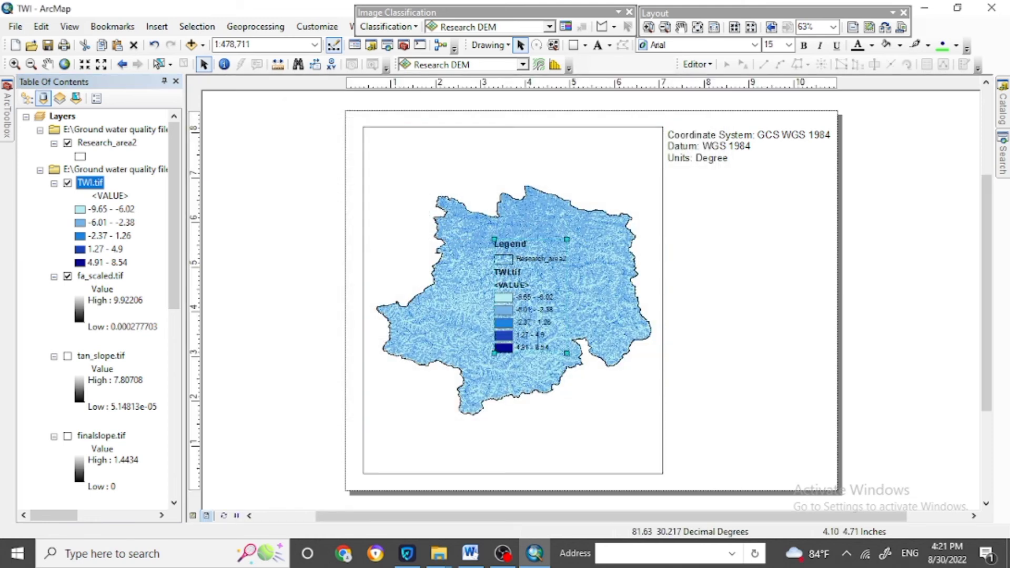
{"action": "left_click_drag", "start_coordinate": [533, 331], "coordinate": [784, 317]}
{"action": "left_click_drag", "start_coordinate": [715, 272], "coordinate": [744, 274]}
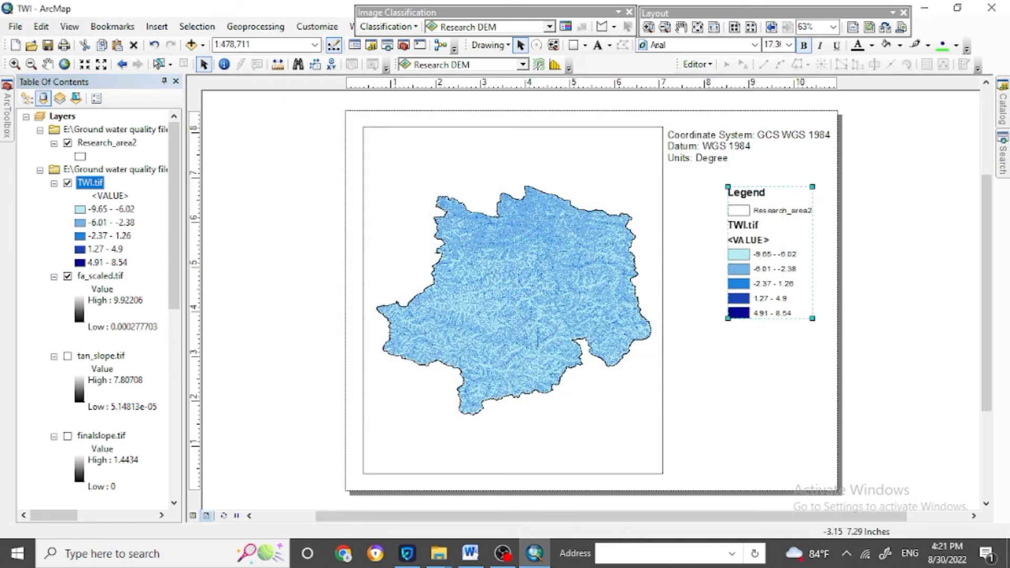
Clear the <VALUE> heading, rename the layers as TWI and Research area, and shift the legend slightly up and right.
{"action": "left_click", "coordinate": [110, 196]}
{"action": "key", "text": "Return"}
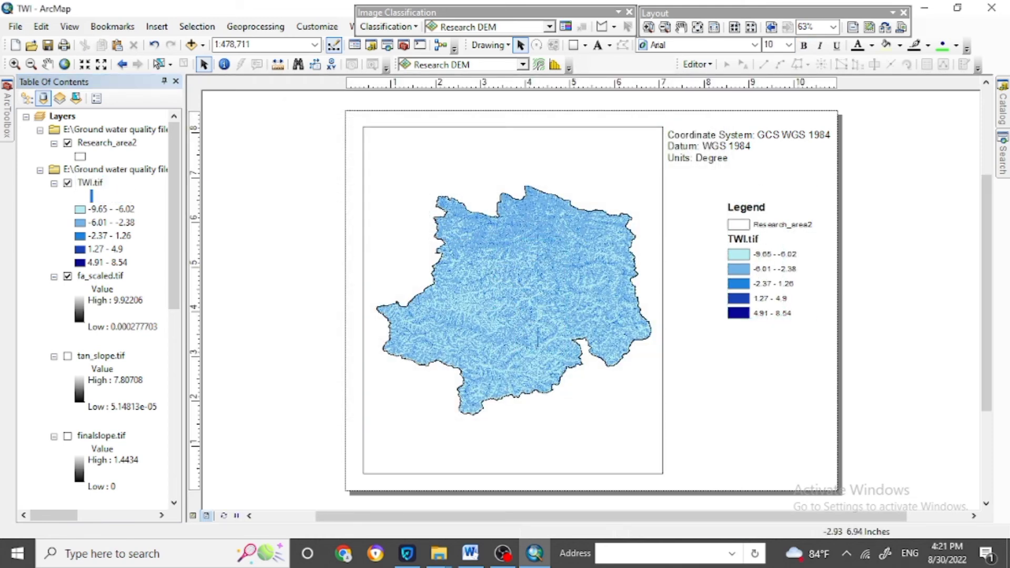
{"action": "double_click", "coordinate": [90, 183]}
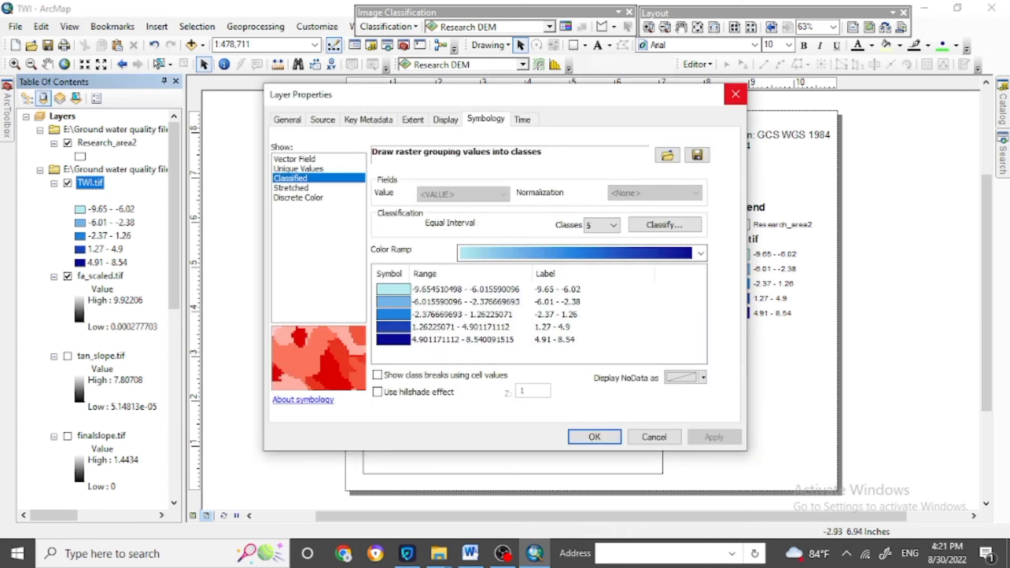
{"action": "left_click", "coordinate": [735, 94]}
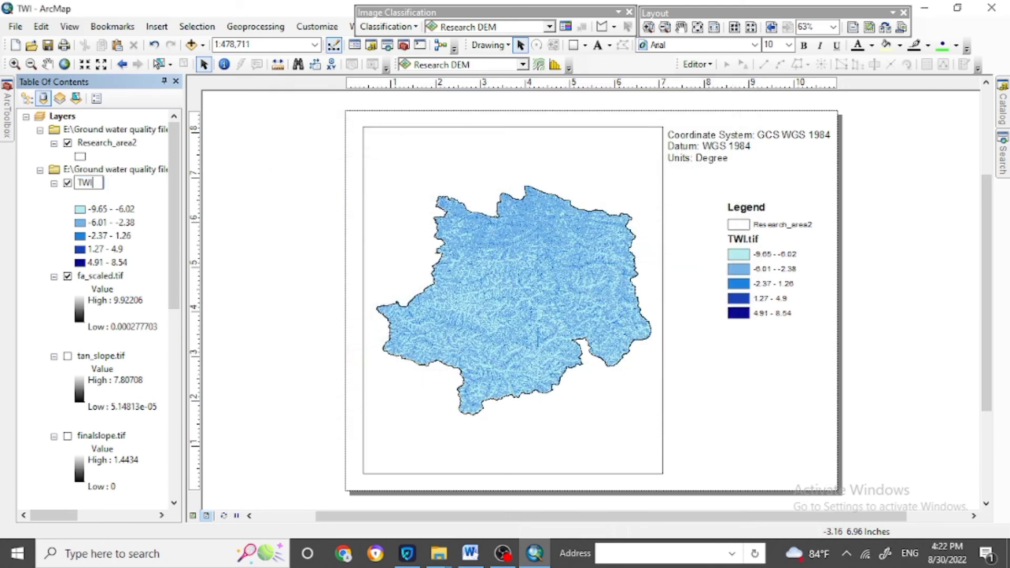
{"action": "left_click", "coordinate": [106, 143]}
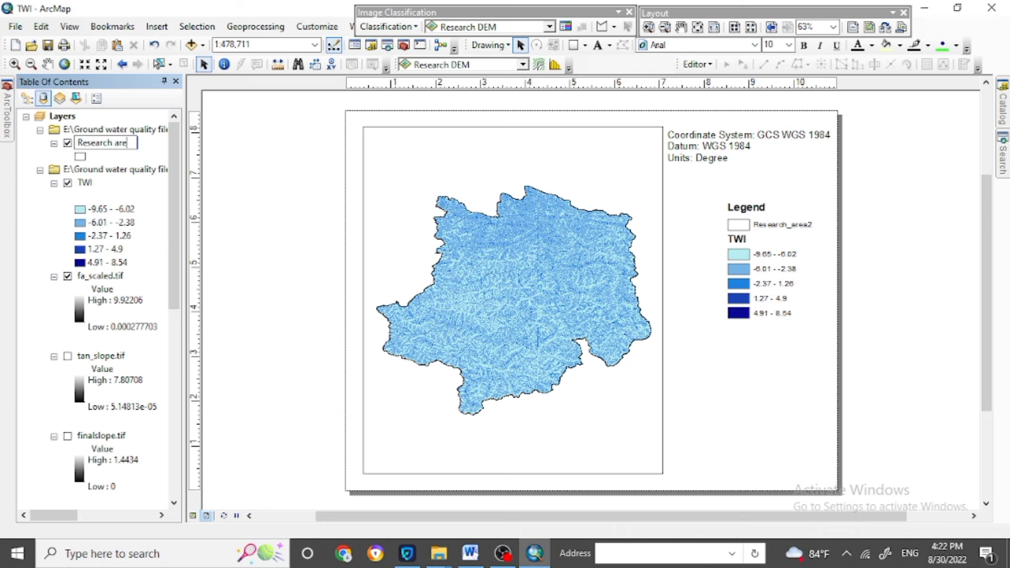
{"action": "mouse_move", "coordinate": [778, 270]}
{"action": "left_mouse_down"}
{"action": "mouse_move", "coordinate": [726, 251]}
{"action": "mouse_move", "coordinate": [794, 257]}
{"action": "left_mouse_up"}
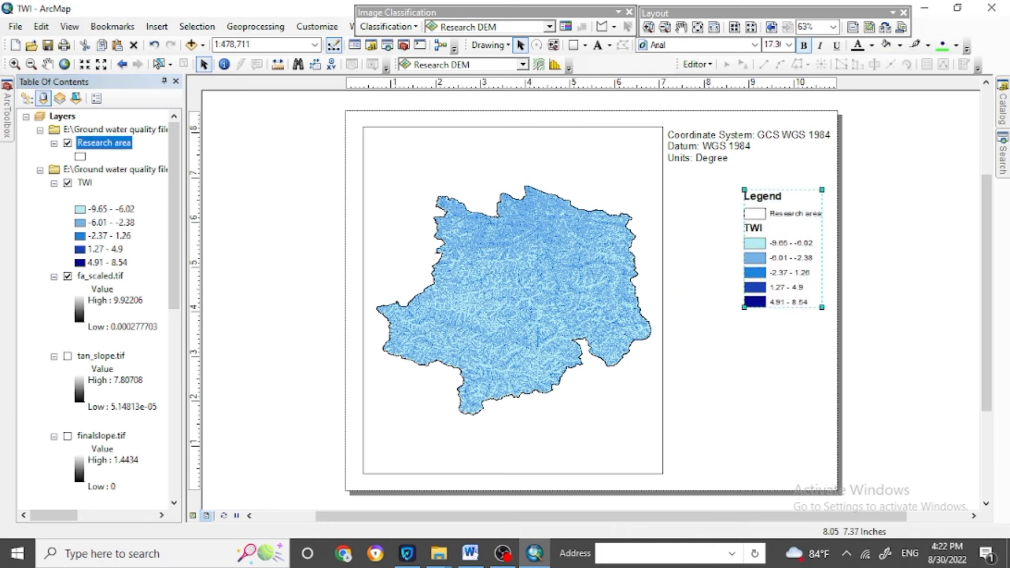
Set the coordinate system text to 12 pt, shift it right, and widen the data frame toward it.
{"action": "left_click", "coordinate": [736, 157]}
{"action": "left_click", "coordinate": [788, 45]}
{"action": "left_click", "coordinate": [771, 98]}
{"action": "left_click_drag", "start_coordinate": [705, 142], "coordinate": [745, 150]}
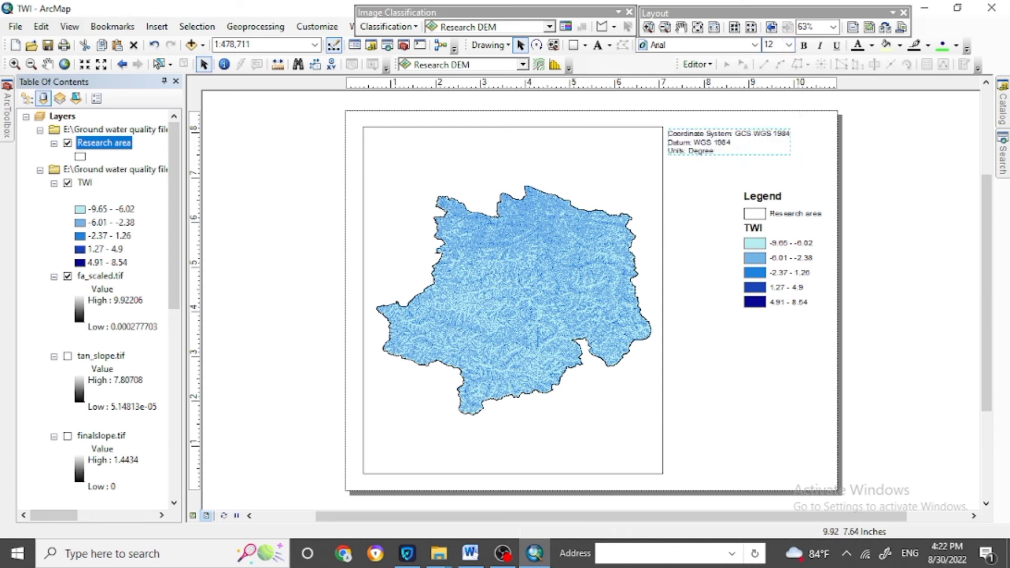
{"action": "left_click", "coordinate": [652, 311]}
{"action": "left_click_drag", "start_coordinate": [663, 300], "coordinate": [699, 300]}
Make the coordinate system text bold, leaving its other properties as they are.
{"action": "double_click", "coordinate": [747, 149]}
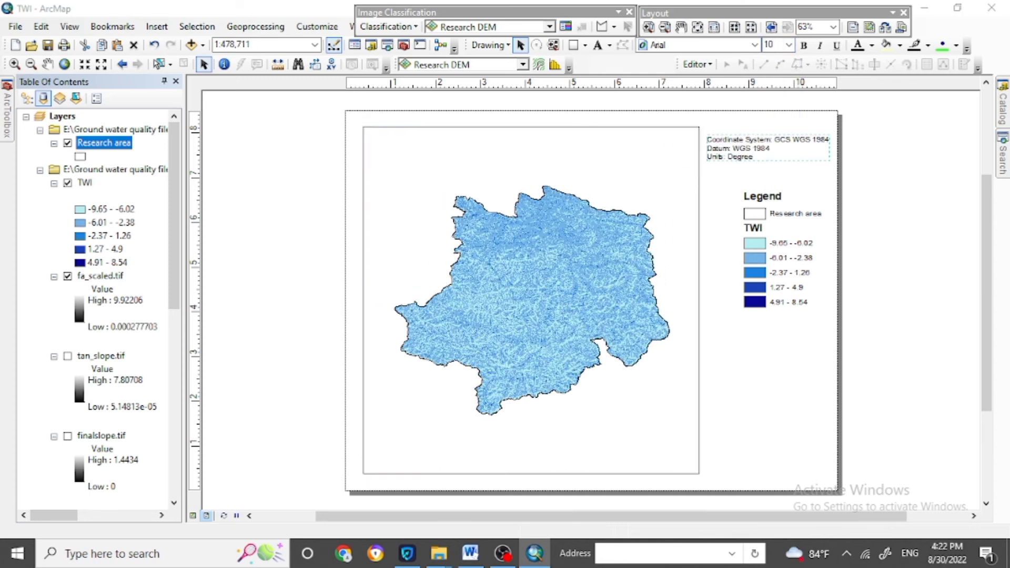
{"action": "left_click", "coordinate": [381, 156]}
{"action": "left_click", "coordinate": [635, 131]}
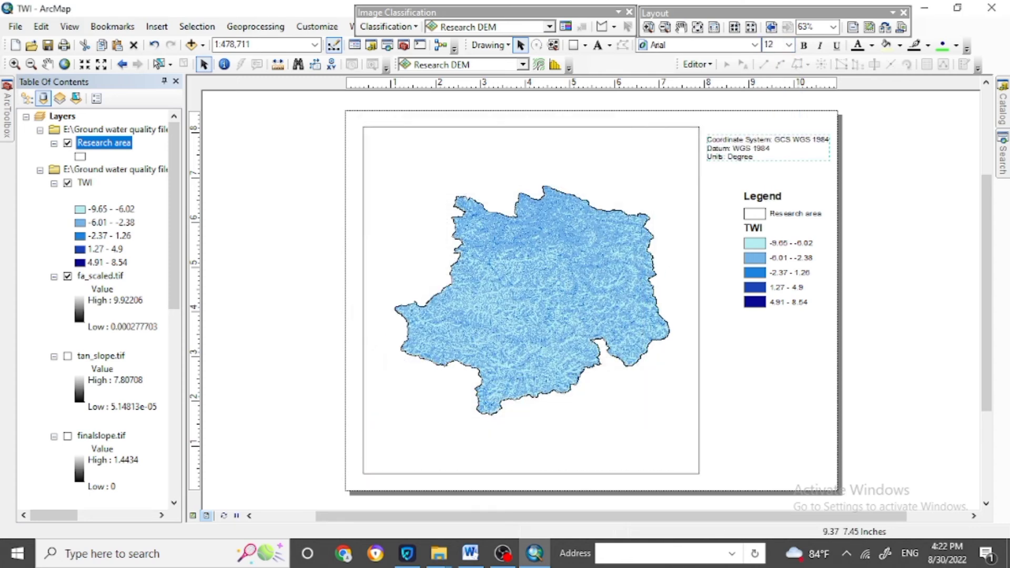
{"action": "left_click", "coordinate": [804, 46]}
Set the legend's text size to 22 and reposition the legend within the page beside the data frame.
{"action": "left_click", "coordinate": [800, 211]}
{"action": "left_click", "coordinate": [789, 45]}
{"action": "left_click", "coordinate": [769, 163]}
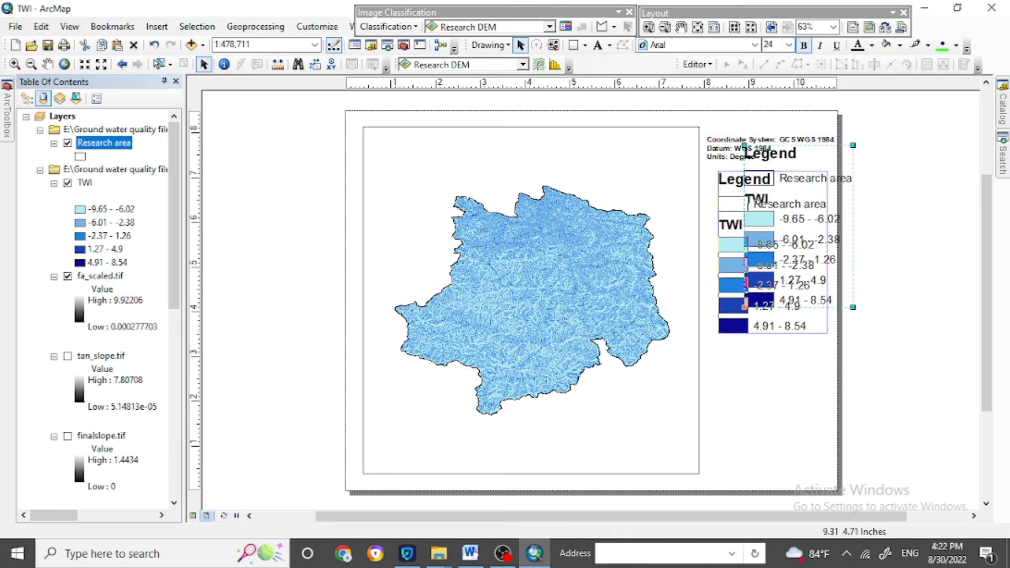
{"action": "left_click", "coordinate": [789, 45]}
{"action": "left_click", "coordinate": [769, 154]}
{"action": "left_click_drag", "start_coordinate": [776, 220], "coordinate": [774, 212]}
Give the legend a Lt Cyan frame background.
{"action": "double_click", "coordinate": [774, 212]}
{"action": "left_click", "coordinate": [396, 108]}
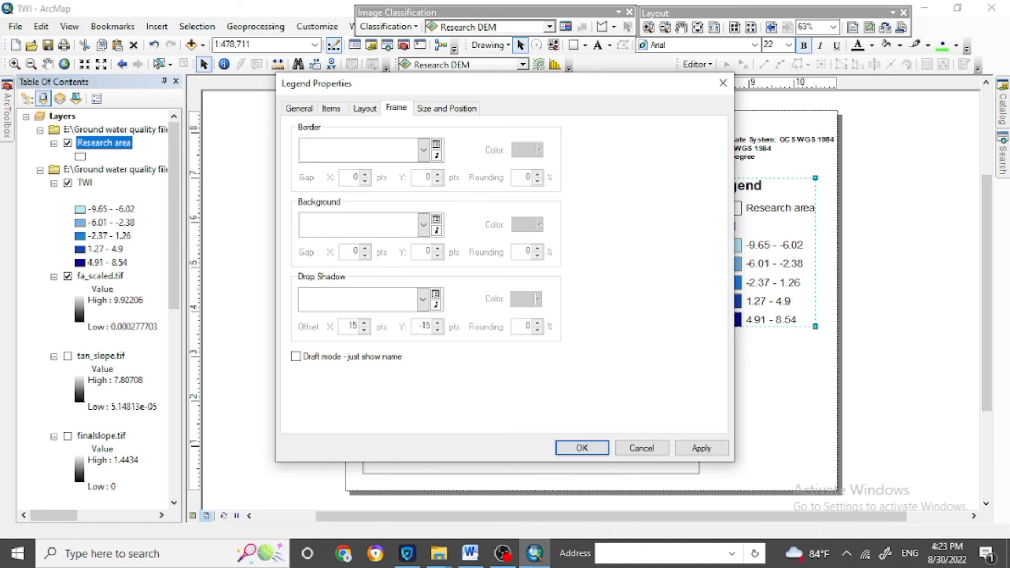
{"action": "left_click", "coordinate": [423, 224]}
{"action": "left_click", "coordinate": [339, 266]}
{"action": "left_click", "coordinate": [581, 448]}
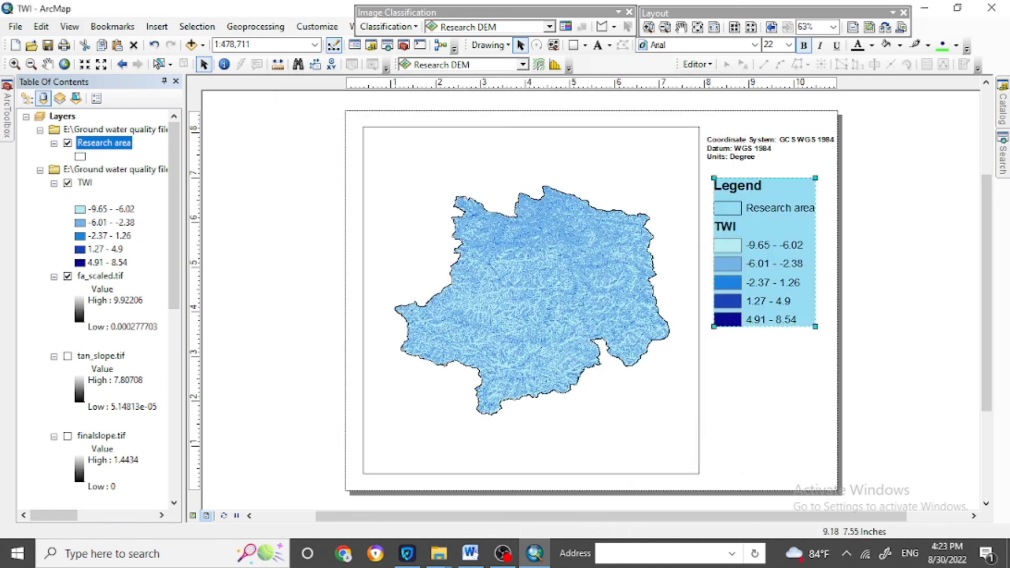
Move the legend up to the page's upper-right corner and place the coordinate system text directly beneath it.
{"action": "left_click_drag", "start_coordinate": [736, 141], "coordinate": [734, 342]}
{"action": "left_click_drag", "start_coordinate": [746, 284], "coordinate": [753, 233]}
{"action": "left_click_drag", "start_coordinate": [745, 358], "coordinate": [744, 308]}
Insert an Alternating Scale Bar 2 with 2 divisions, 3 subdivisions and Kilometers as units, labelled km.
{"action": "left_click", "coordinate": [156, 27]}
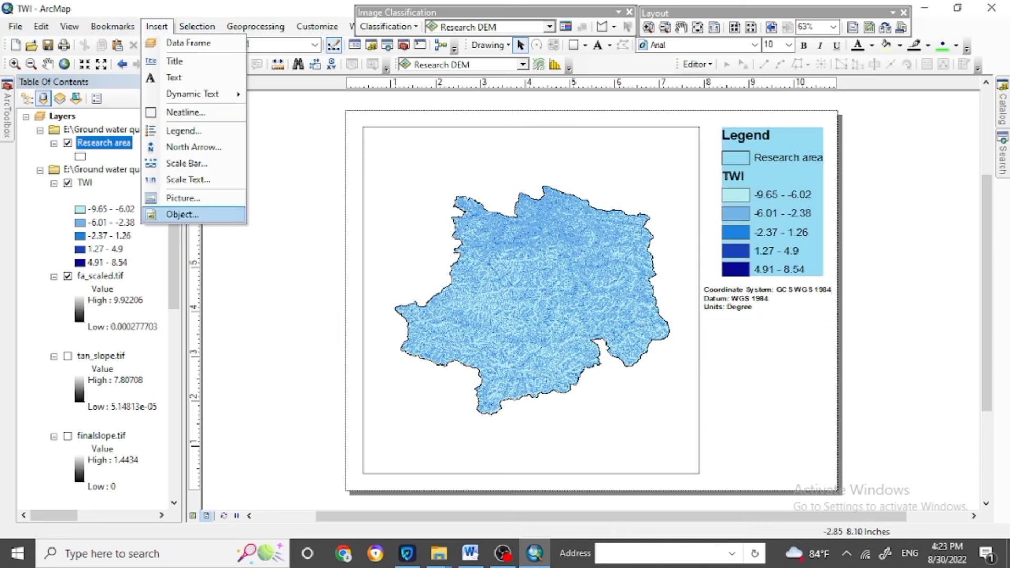
{"action": "left_click", "coordinate": [169, 164]}
{"action": "left_click_drag", "start_coordinate": [232, 89], "coordinate": [232, 131]}
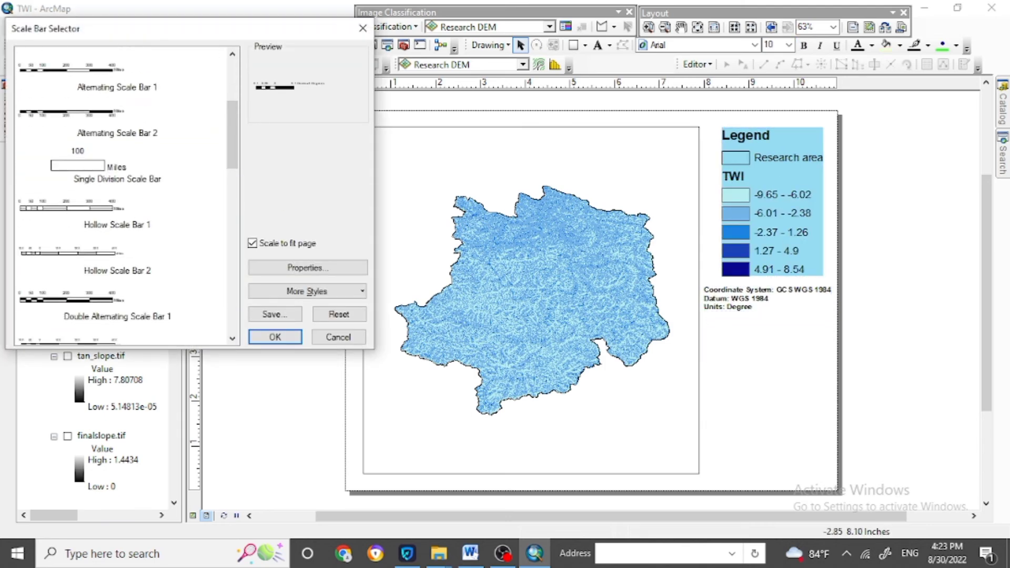
{"action": "left_click", "coordinate": [117, 117]}
{"action": "left_click", "coordinate": [307, 268]}
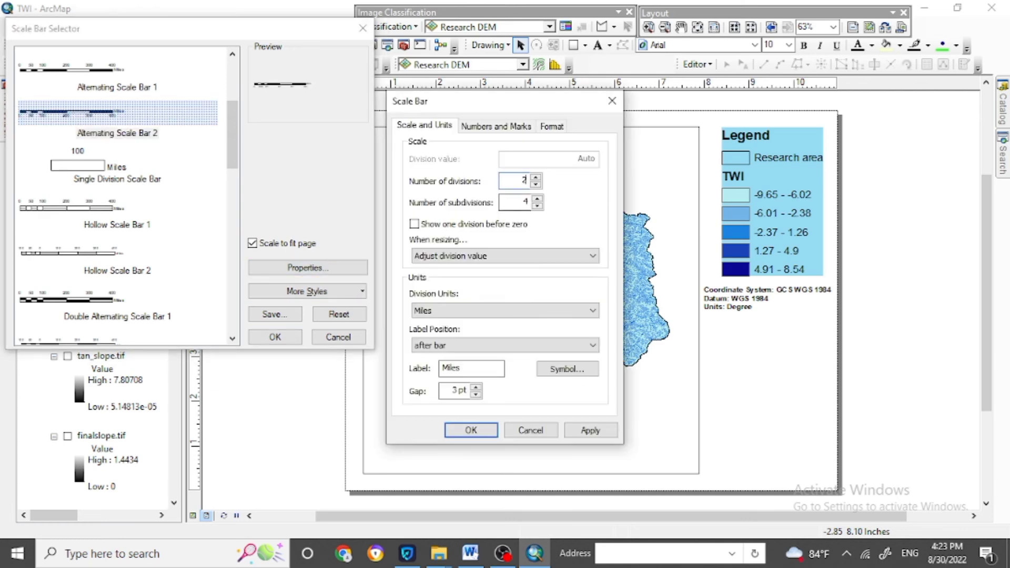
{"action": "left_click", "coordinate": [504, 310]}
{"action": "left_click", "coordinate": [426, 373]}
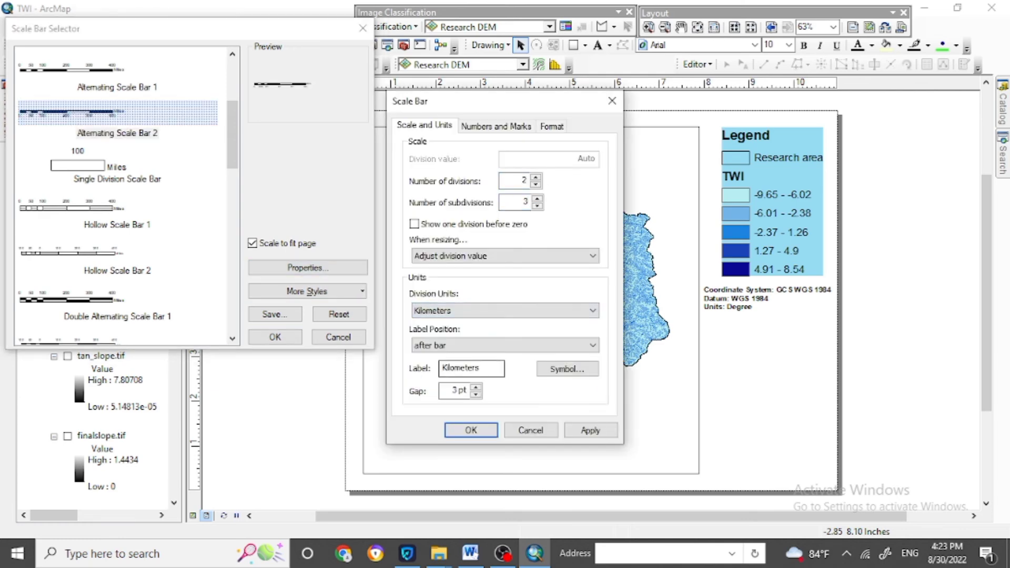
{"action": "left_click", "coordinate": [590, 430]}
{"action": "left_click", "coordinate": [471, 430]}
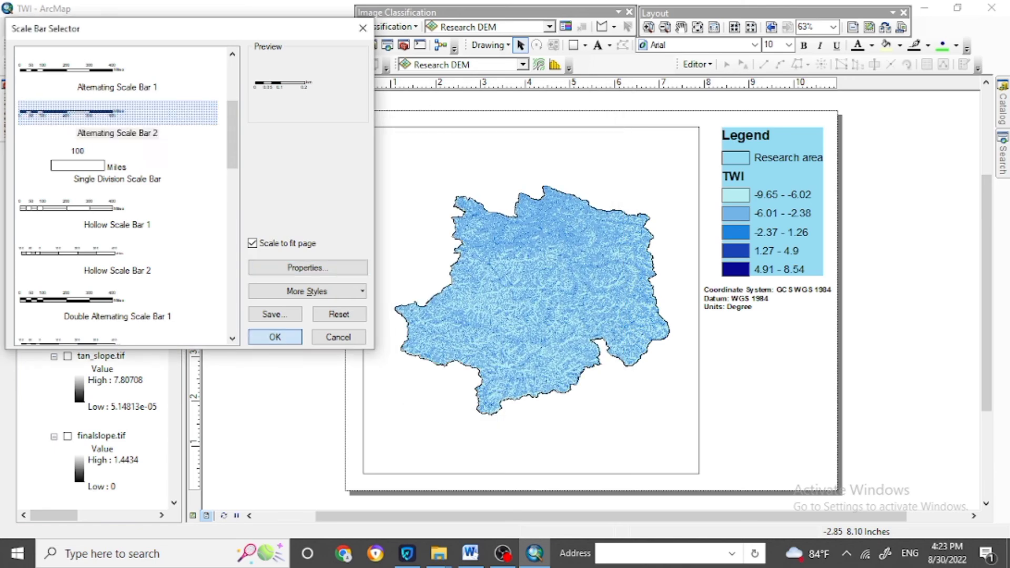
{"action": "left_click", "coordinate": [276, 337]}
Place the scale bar at the lower left of the data frame and stretch it wider.
{"action": "left_click_drag", "start_coordinate": [593, 320], "coordinate": [468, 439]}
{"action": "left_click_drag", "start_coordinate": [546, 448], "coordinate": [570, 448]}
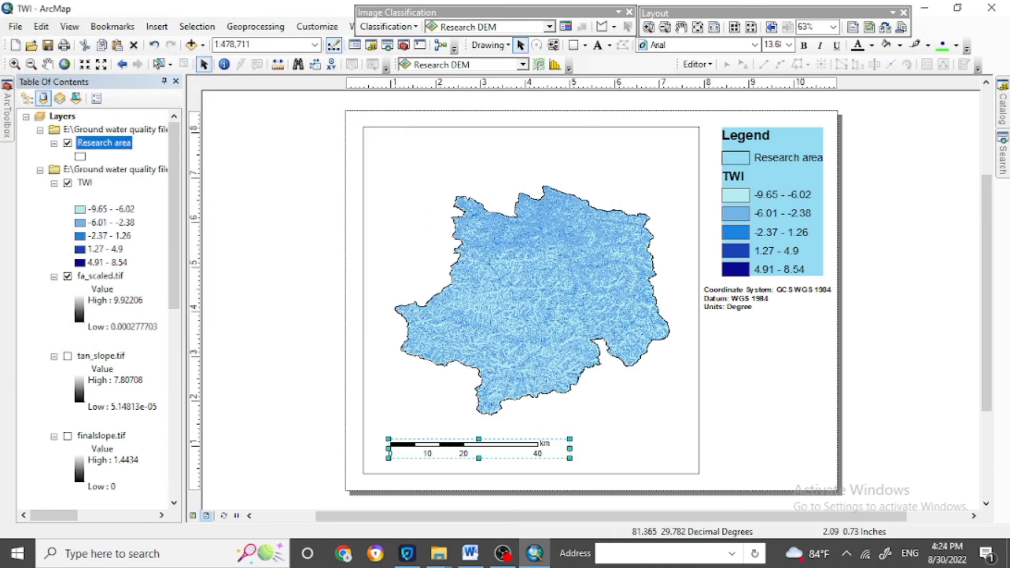
{"action": "left_click_drag", "start_coordinate": [449, 449], "coordinate": [440, 458]}
Zoom the data frame to the TWI layer so the map fills the widened frame.
{"action": "left_click", "coordinate": [85, 182]}
{"action": "right_click", "coordinate": [85, 182]}
{"action": "left_click", "coordinate": [118, 263]}
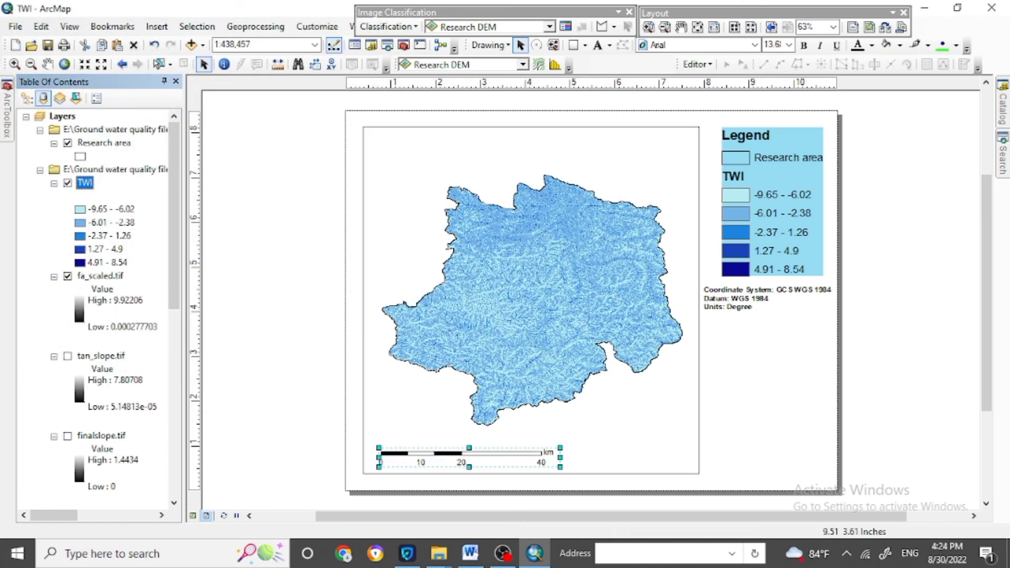
Move the scale bar out of the data frame to the right side, with the coordinate system text just above it.
{"action": "left_click", "coordinate": [747, 326]}
{"action": "left_click_drag", "start_coordinate": [526, 455], "coordinate": [778, 362]}
{"action": "left_click_drag", "start_coordinate": [747, 299], "coordinate": [748, 330]}
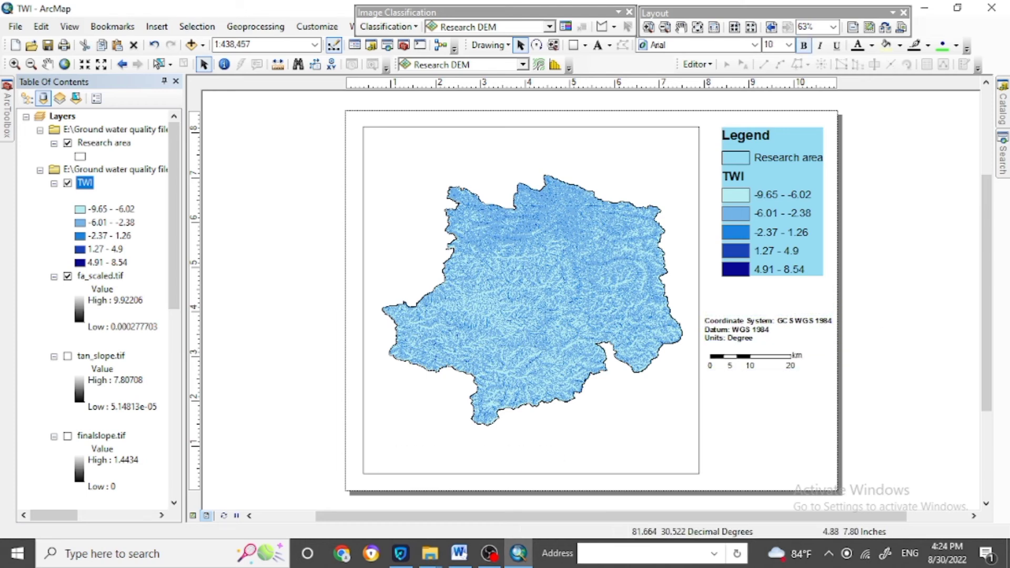
Insert the default compass-style north arrow, resize it, and place it in the data frame's upper-right corner.
{"action": "left_click", "coordinate": [156, 26]}
{"action": "left_click", "coordinate": [179, 147]}
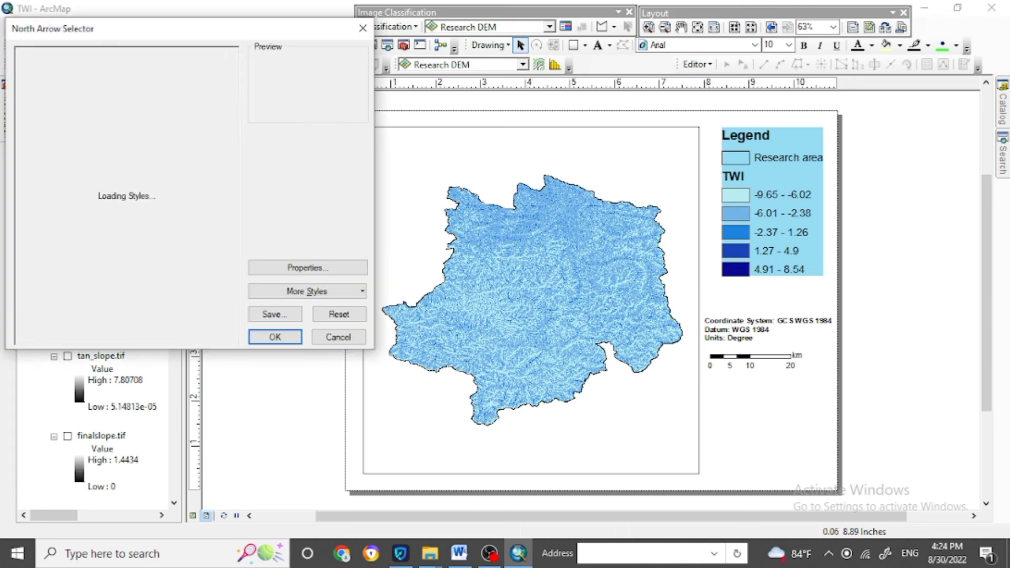
{"action": "left_click", "coordinate": [270, 336]}
{"action": "left_click_drag", "start_coordinate": [519, 331], "coordinate": [756, 407]}
{"action": "left_click_drag", "start_coordinate": [764, 423], "coordinate": [778, 437]}
{"action": "left_click_drag", "start_coordinate": [753, 416], "coordinate": [676, 164]}
{"action": "left_click", "coordinate": [226, 177]}
Add the map title TOPOGRAPHIC WETNESS INDEX (TWI) and place it at the upper left inside the data frame.
{"action": "left_click", "coordinate": [157, 27]}
{"action": "left_click", "coordinate": [175, 61]}
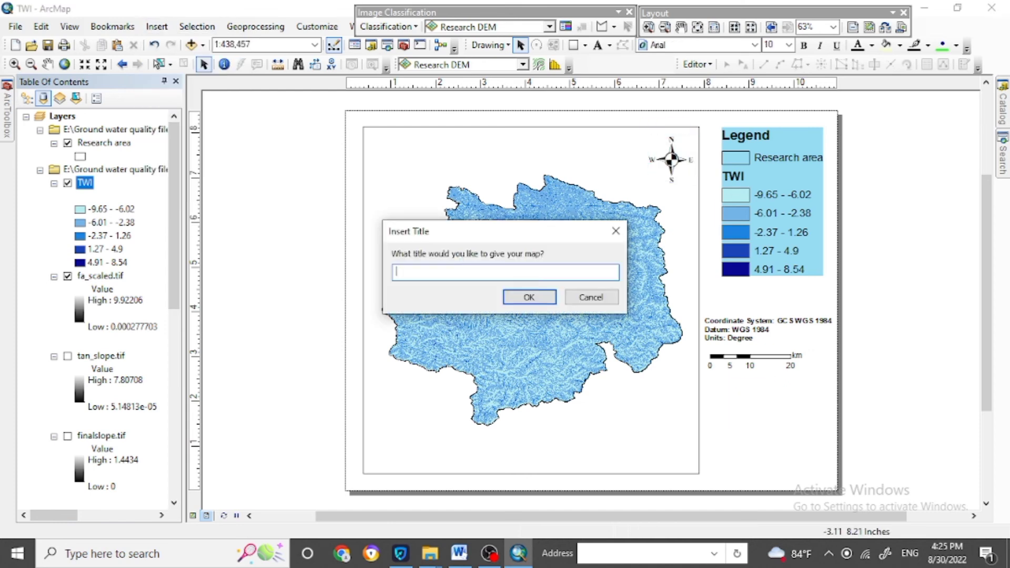
{"action": "type", "text": "TOPOGRAPHIC WETNESS INDEX (TWI"}
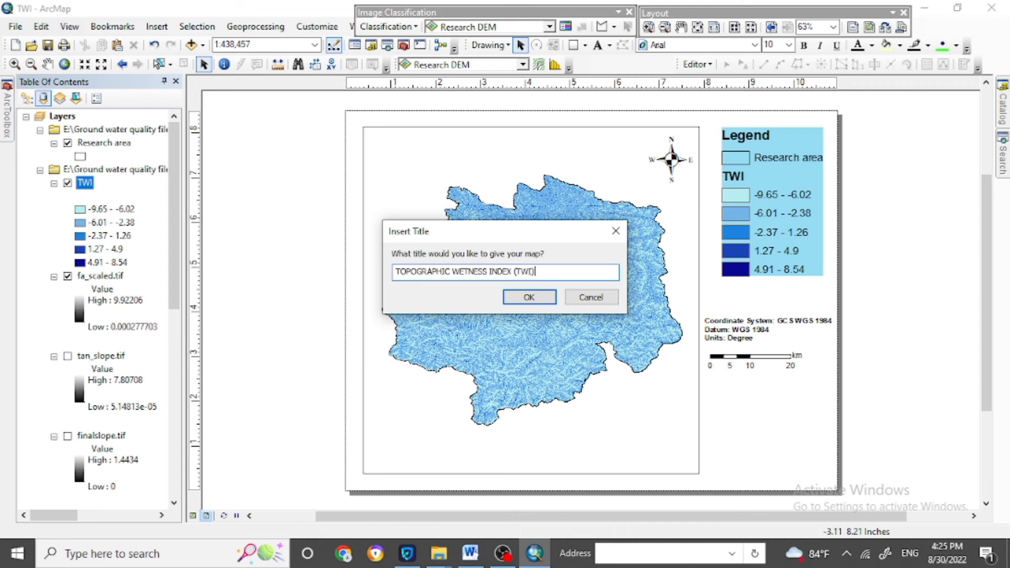
{"action": "left_click", "coordinate": [529, 297]}
{"action": "left_click_drag", "start_coordinate": [559, 148], "coordinate": [433, 144]}
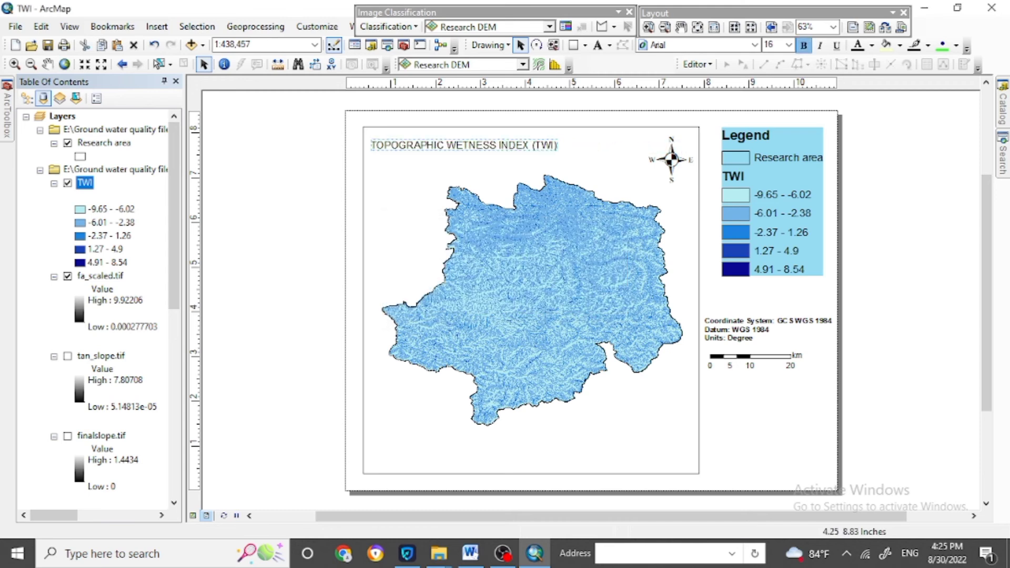
Make the map title bold and larger, and reposition it along the upper edge of the data frame.
{"action": "left_click", "coordinate": [804, 45]}
{"action": "left_click", "coordinate": [789, 45]}
{"action": "left_click", "coordinate": [773, 144]}
{"action": "left_click_drag", "start_coordinate": [521, 149], "coordinate": [573, 145]}
Move the north arrow to the data frame's lower-right corner and enlarge it slightly.
{"action": "left_click", "coordinate": [672, 160]}
{"action": "left_click_drag", "start_coordinate": [672, 159], "coordinate": [667, 438]}
{"action": "left_click_drag", "start_coordinate": [644, 416], "coordinate": [636, 408]}
{"action": "left_click", "coordinate": [770, 415]}
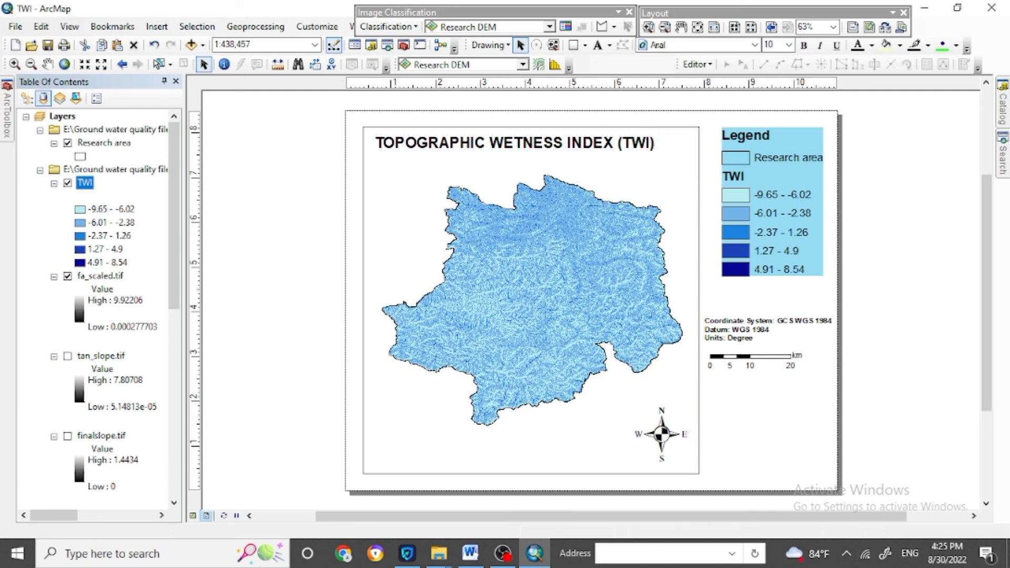
Apply a Lt Cyan frame background to the data frame, keeping its properties open beside the map.
{"action": "left_click", "coordinate": [411, 189]}
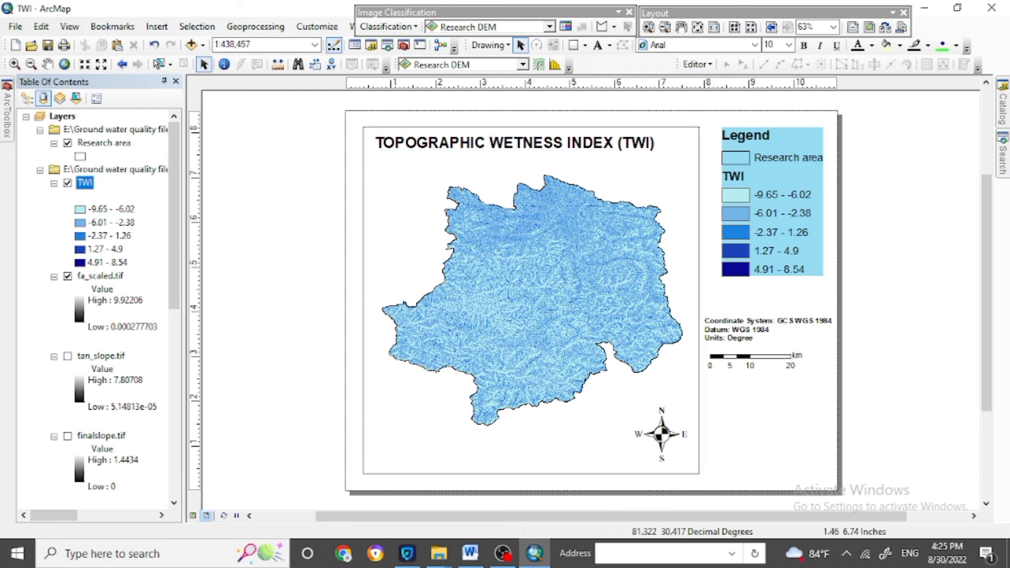
{"action": "right_click", "coordinate": [411, 190]}
{"action": "left_click", "coordinate": [457, 457]}
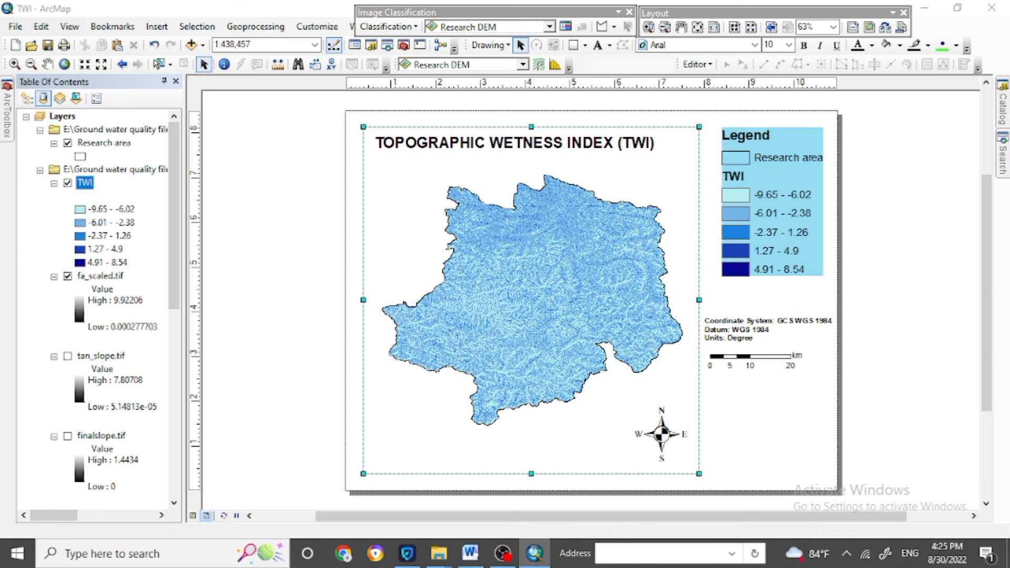
{"action": "left_click", "coordinate": [473, 202]}
{"action": "left_click", "coordinate": [395, 244]}
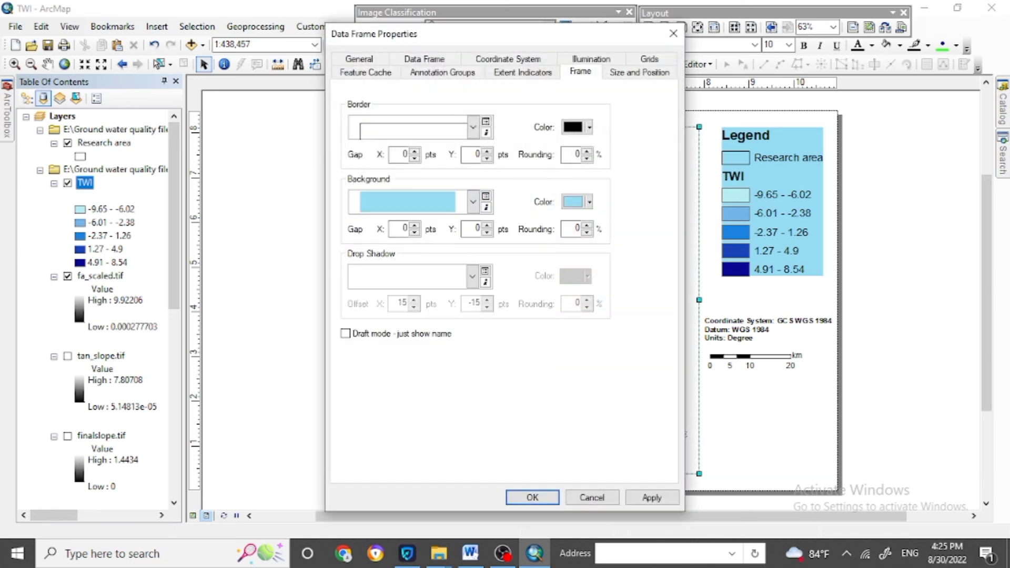
{"action": "left_click", "coordinate": [651, 497]}
{"action": "left_click_drag", "start_coordinate": [606, 37], "coordinate": [435, 14]}
Change the data frame's background to Hollow.
{"action": "left_click", "coordinate": [302, 166]}
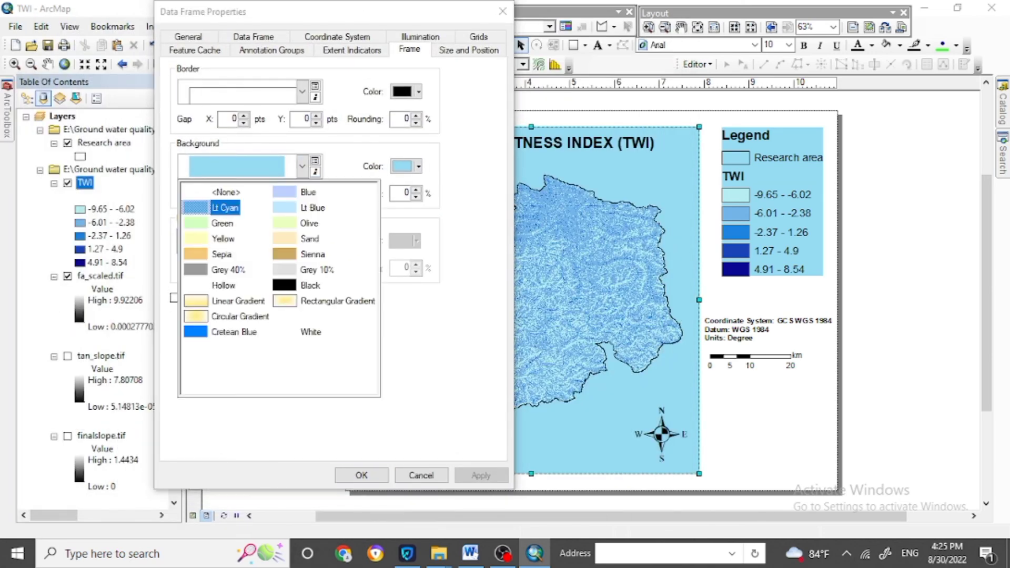
{"action": "left_click", "coordinate": [213, 285]}
{"action": "left_click", "coordinate": [481, 476]}
Apply the Circular Gradient background to the data frame.
{"action": "left_click", "coordinate": [302, 166]}
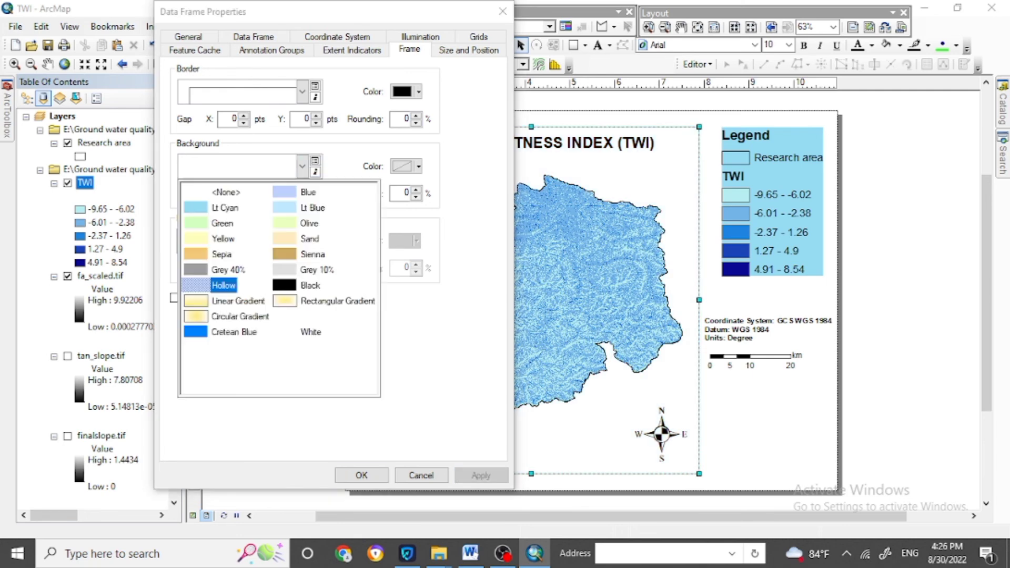
{"action": "left_click", "coordinate": [240, 316]}
{"action": "left_click", "coordinate": [481, 475]}
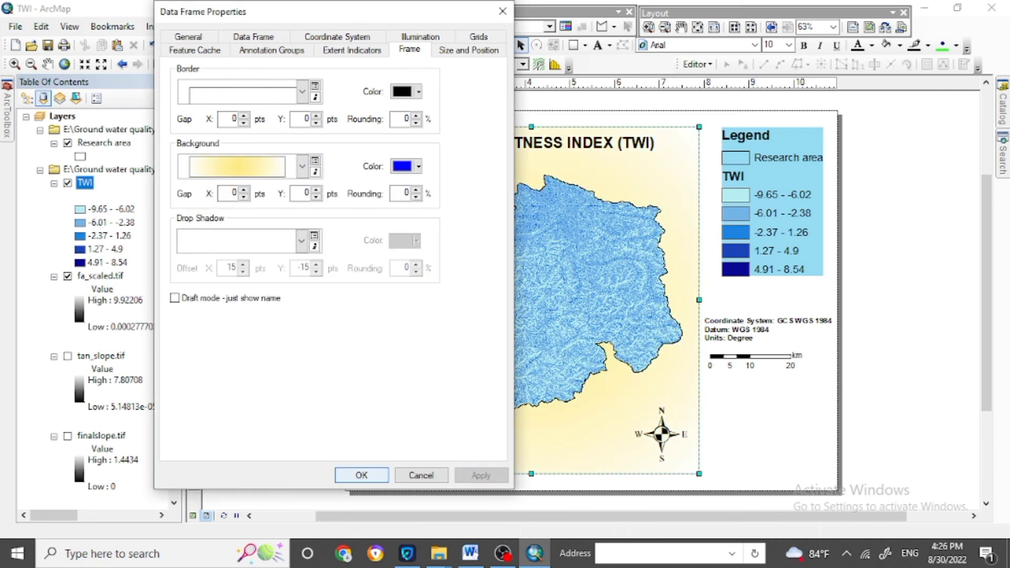
Add a graticule to the data frame that shows coordinate labels and division ticks without grid lines.
{"action": "left_click", "coordinate": [479, 36]}
{"action": "left_click", "coordinate": [429, 97]}
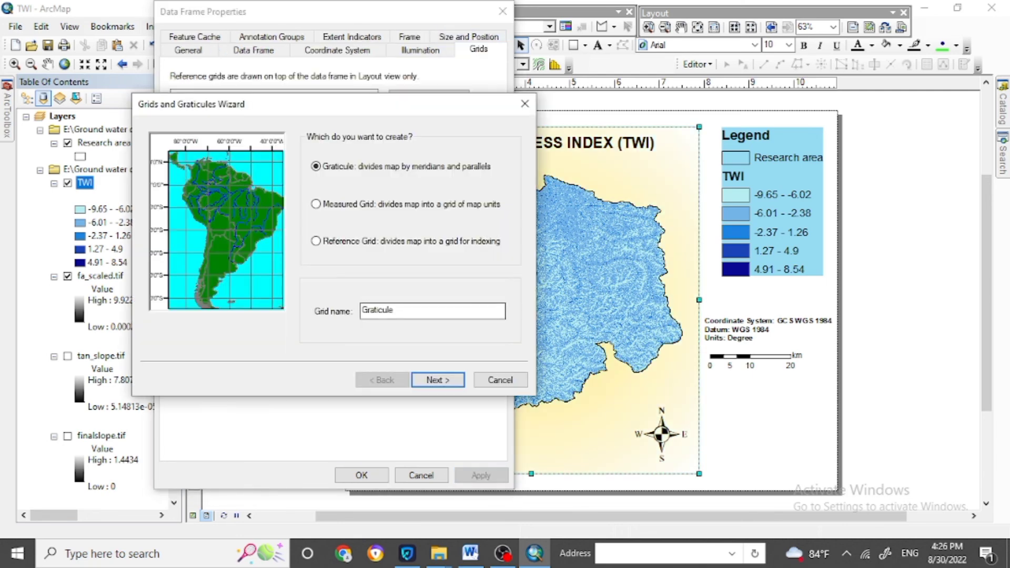
{"action": "left_click", "coordinate": [438, 380]}
{"action": "left_click", "coordinate": [320, 156]}
{"action": "left_click", "coordinate": [438, 380]}
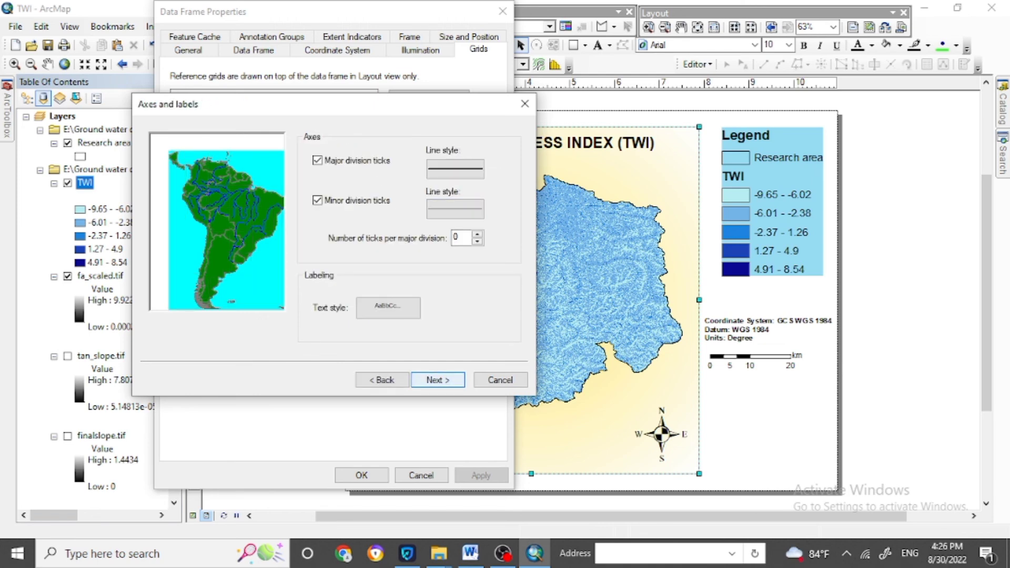
{"action": "left_click", "coordinate": [438, 380]}
{"action": "left_click", "coordinate": [437, 380]}
Set the graticule labels to size 14 with vertical orientation for left and right, and apply the grid to the data frame.
{"action": "left_click", "coordinate": [429, 174]}
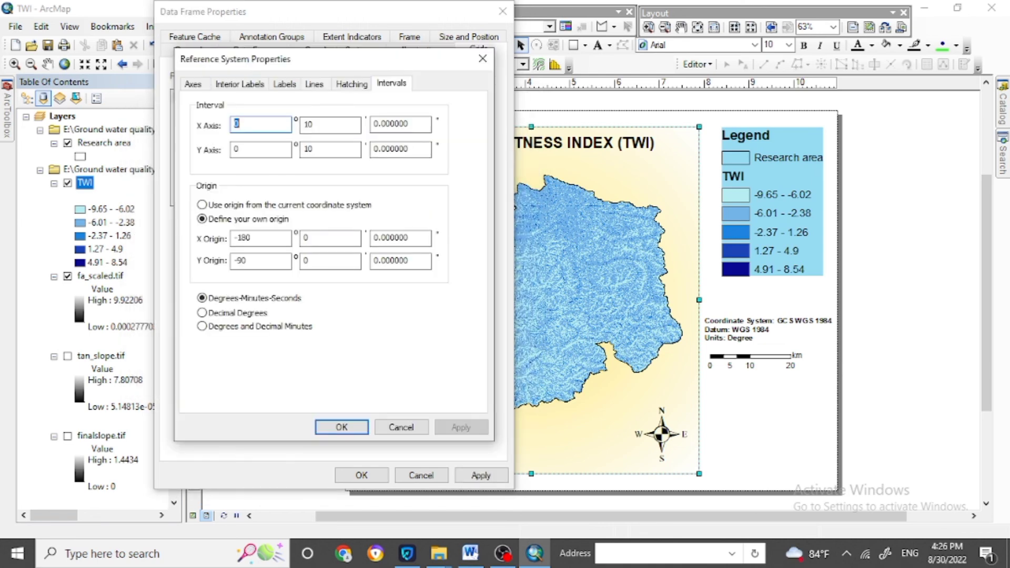
{"action": "left_click", "coordinate": [284, 84]}
{"action": "left_click", "coordinate": [276, 227]}
{"action": "left_click", "coordinate": [276, 299]}
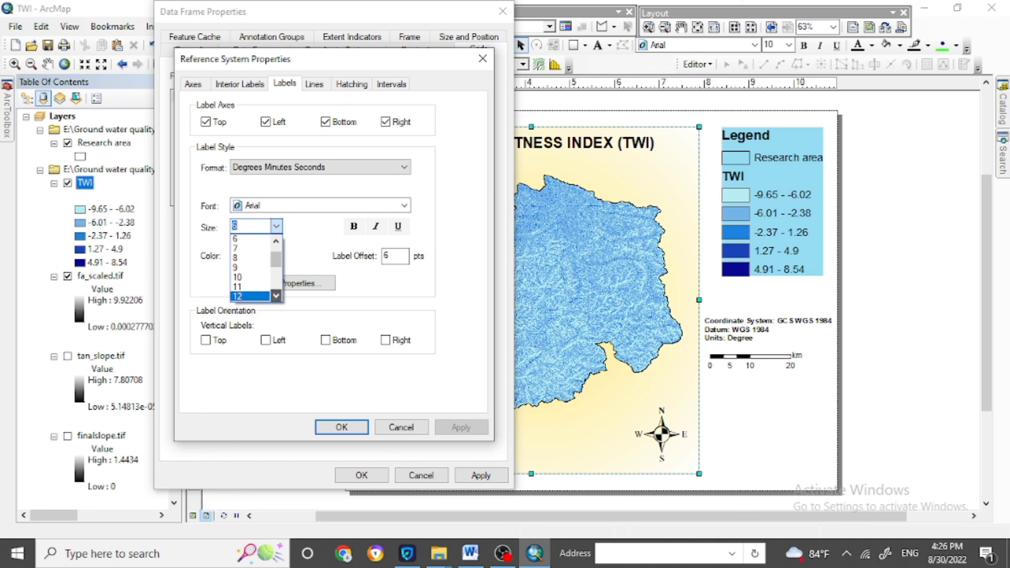
{"action": "left_click", "coordinate": [248, 298]}
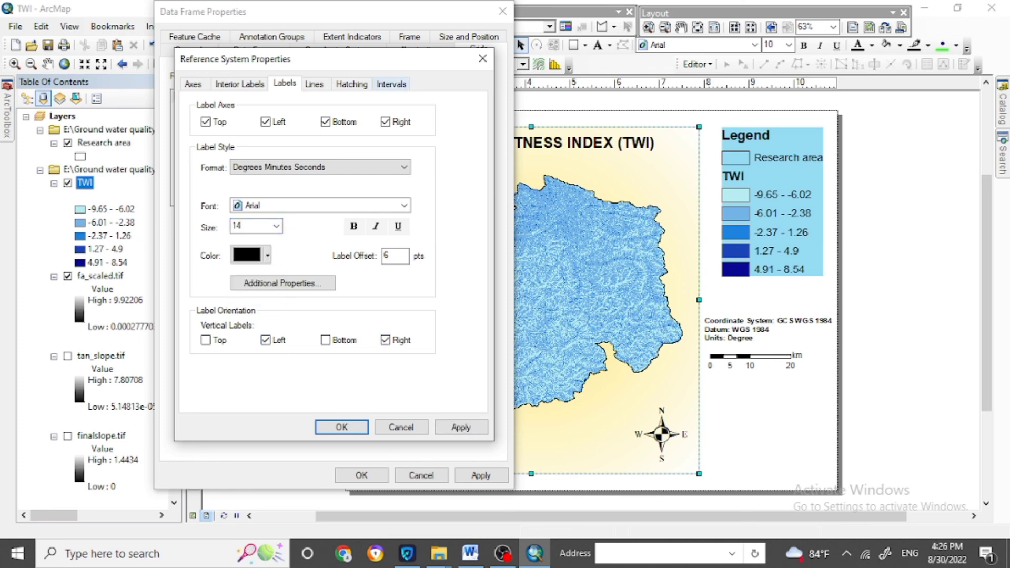
{"action": "left_click", "coordinate": [391, 84]}
{"action": "left_click", "coordinate": [461, 427]}
{"action": "left_click", "coordinate": [341, 427]}
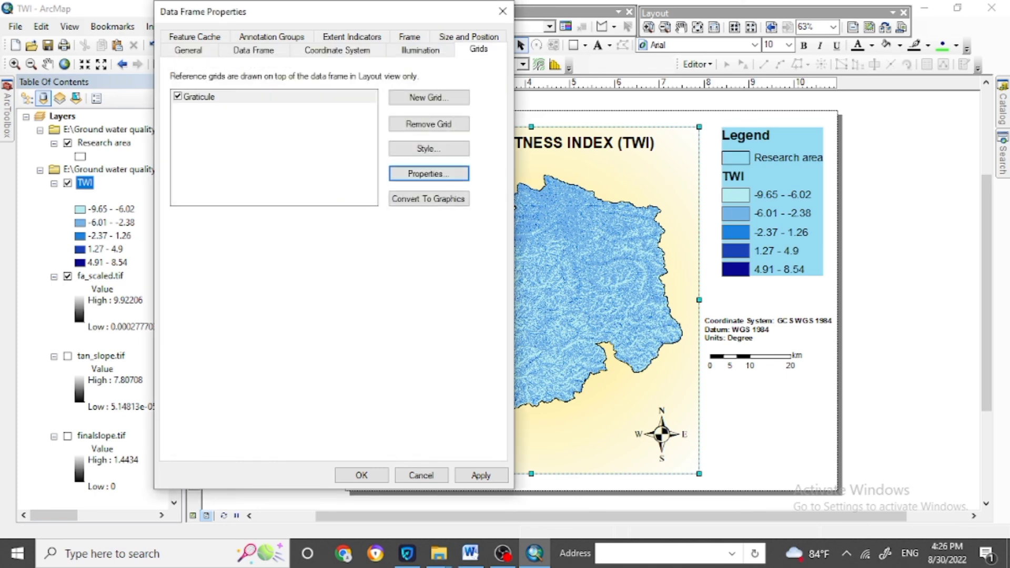
{"action": "left_click", "coordinate": [480, 475]}
{"action": "key", "text": "Return"}
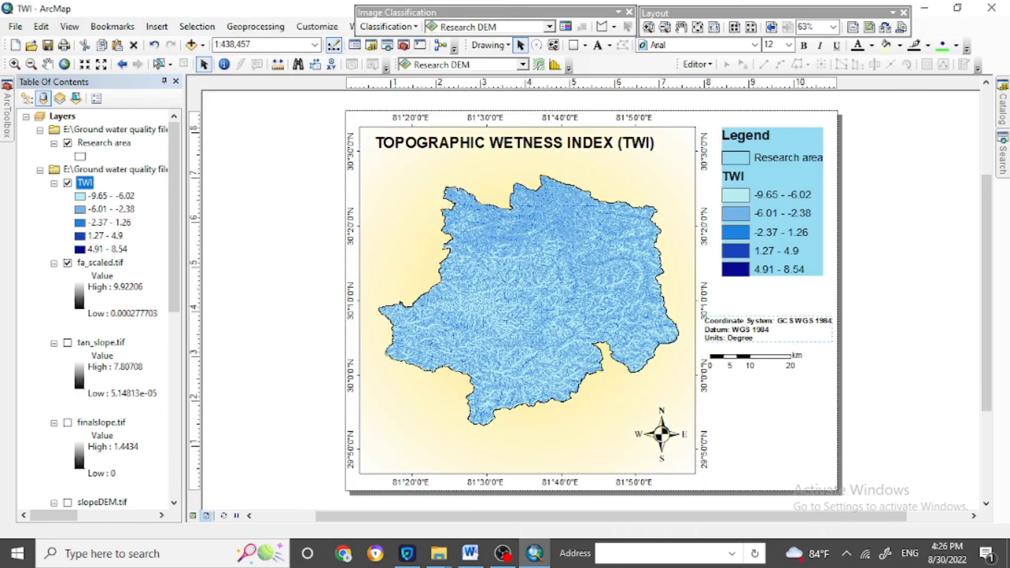
Move the coordinate system text, scale bar and legend slightly lower beside the data frame to space them out.
{"action": "left_click_drag", "start_coordinate": [731, 330], "coordinate": [736, 314]}
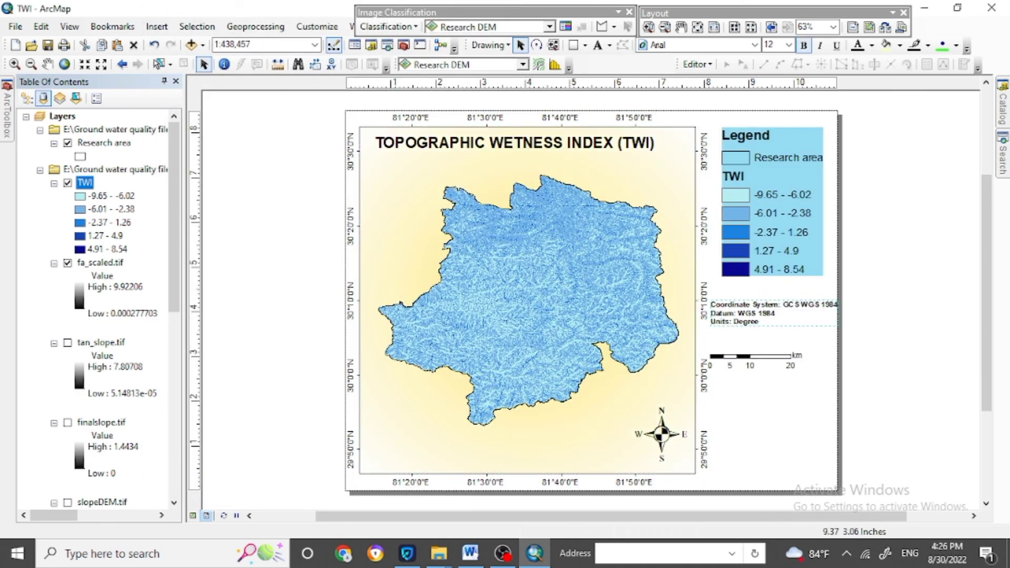
{"action": "left_click_drag", "start_coordinate": [750, 356], "coordinate": [750, 409]}
{"action": "left_click_drag", "start_coordinate": [791, 309], "coordinate": [788, 336]}
{"action": "left_click", "coordinate": [777, 223]}
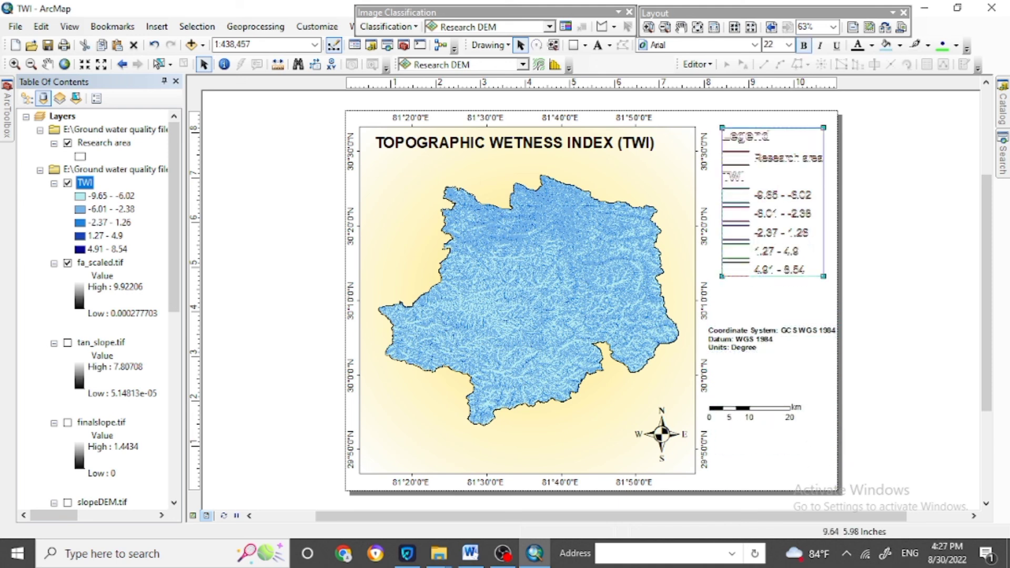
{"action": "left_click_drag", "start_coordinate": [778, 223], "coordinate": [778, 233]}
{"action": "left_click", "coordinate": [500, 109]}
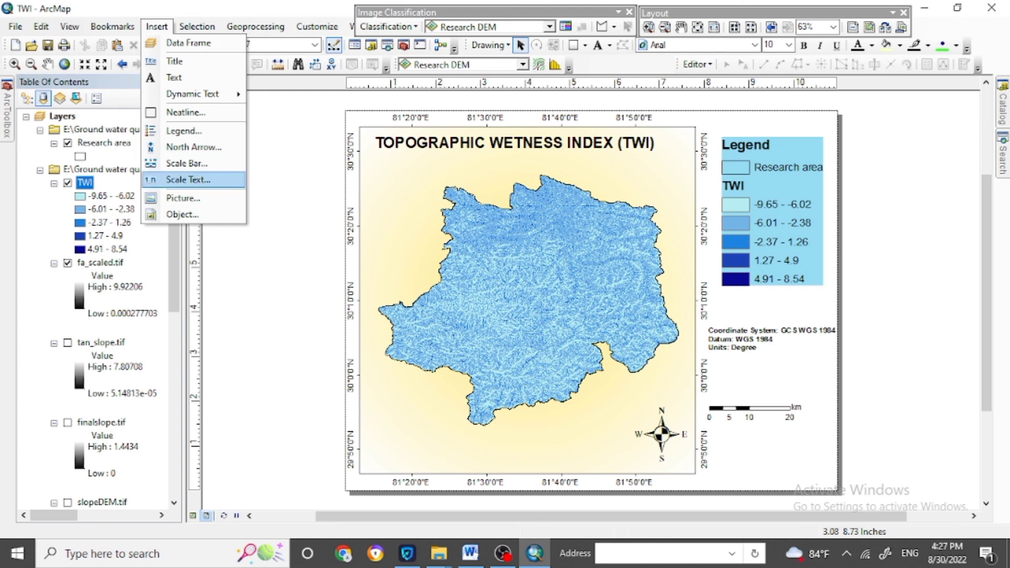
Insert the GIS TUTORIAL globe picture from the Pictures folder into the layout.
{"action": "left_click", "coordinate": [179, 198]}
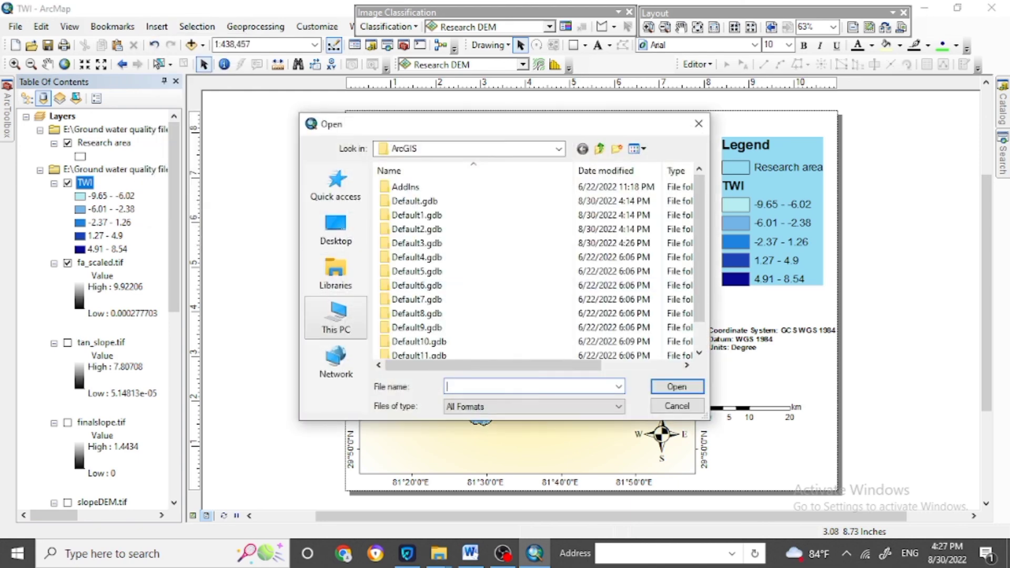
{"action": "left_click", "coordinate": [336, 316]}
{"action": "scroll", "coordinate": [463, 263], "scroll_direction": "down", "scroll_amount": 3}
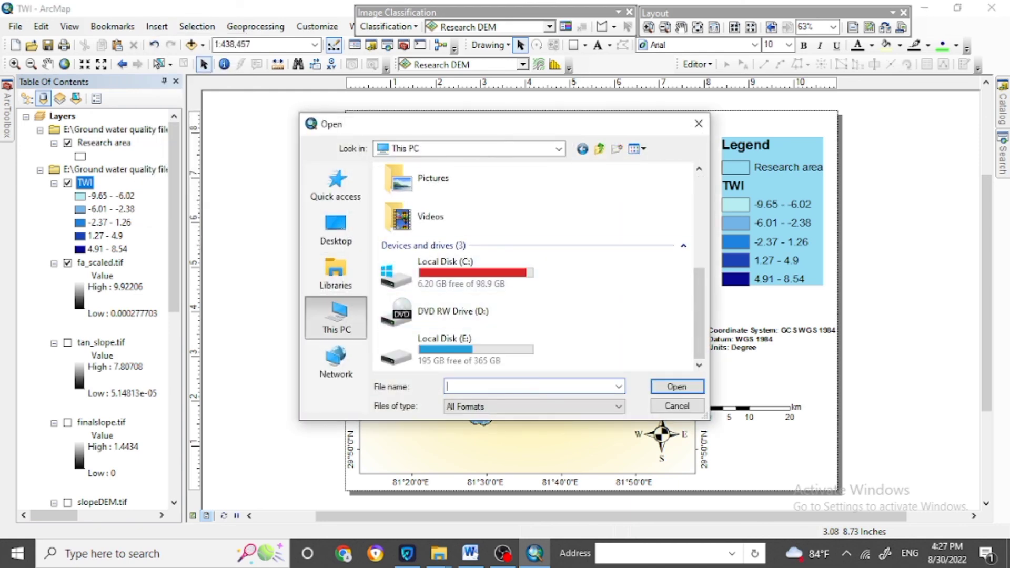
{"action": "scroll", "coordinate": [457, 274], "scroll_direction": "up", "scroll_amount": 3}
{"action": "scroll", "coordinate": [457, 274], "scroll_direction": "down", "scroll_amount": 3}
{"action": "double_click", "coordinate": [421, 179]}
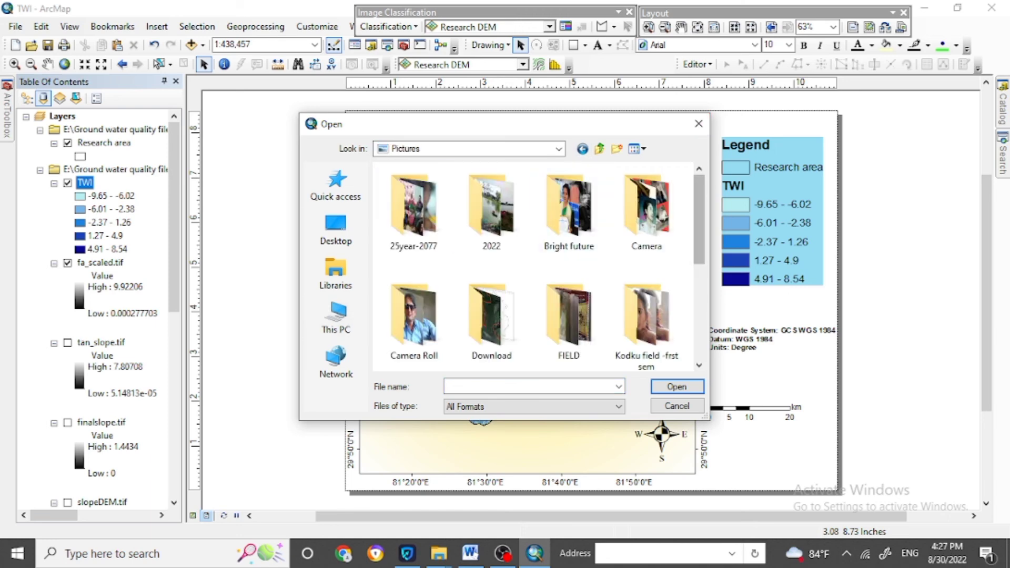
{"action": "scroll", "coordinate": [536, 274], "scroll_direction": "down", "scroll_amount": 5}
{"action": "left_click", "coordinate": [650, 342]}
{"action": "left_click", "coordinate": [677, 386]}
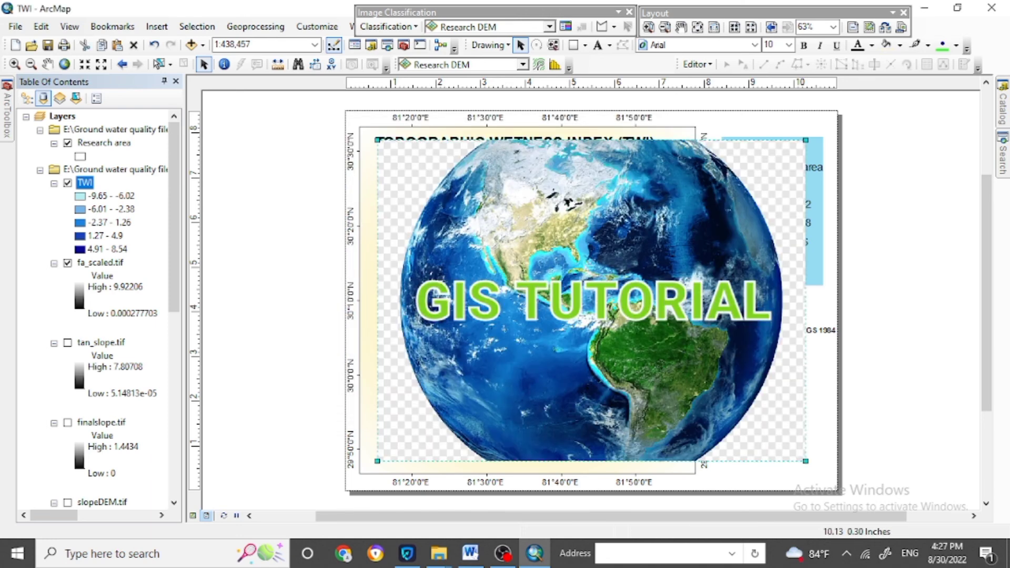
Shrink the globe picture to a small logo beside the north arrow and place the scale bar just above it.
{"action": "left_click_drag", "start_coordinate": [542, 264], "coordinate": [775, 407]}
{"action": "left_click_drag", "start_coordinate": [811, 430], "coordinate": [792, 415]}
{"action": "left_click_drag", "start_coordinate": [783, 392], "coordinate": [790, 444]}
{"action": "left_click_drag", "start_coordinate": [771, 409], "coordinate": [775, 372]}
{"action": "left_click_drag", "start_coordinate": [770, 445], "coordinate": [766, 426]}
{"action": "left_click", "coordinate": [727, 395]}
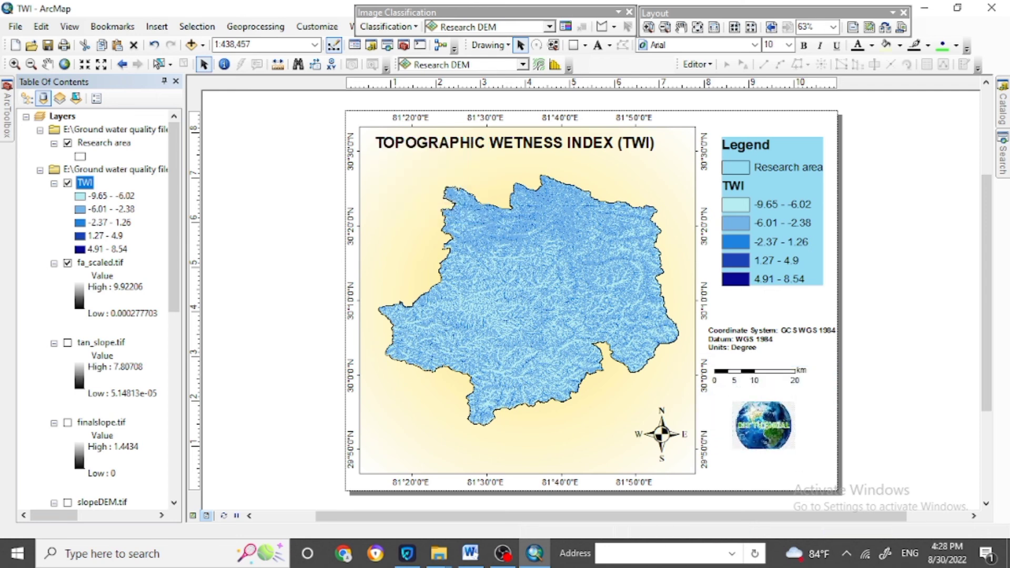
Export the map layout as TWI.jpg to the Map file folder and review the exported image before returning to ArcMap.
{"action": "left_click", "coordinate": [16, 27]}
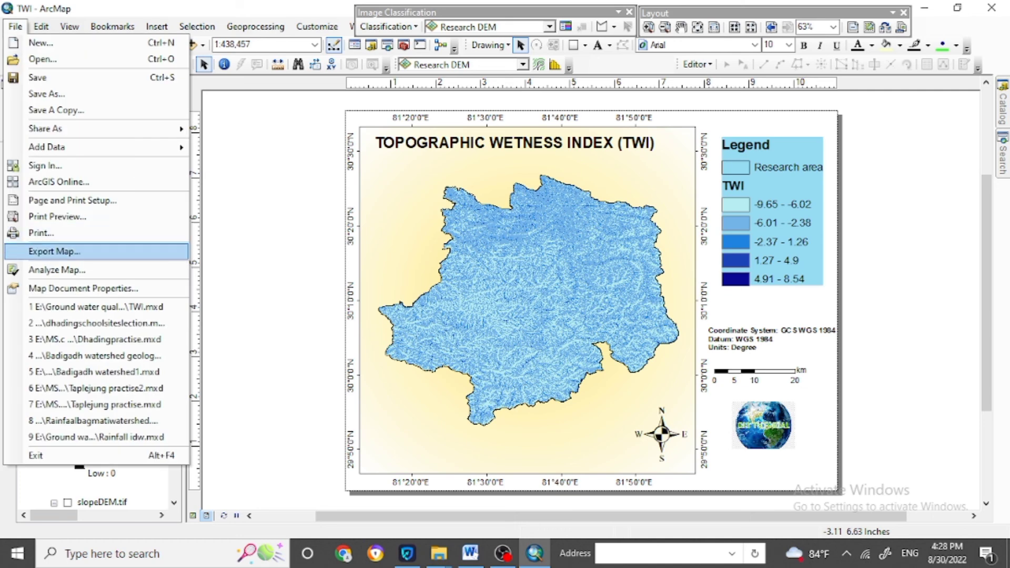
{"action": "left_click", "coordinate": [47, 374]}
{"action": "left_click", "coordinate": [672, 273]}
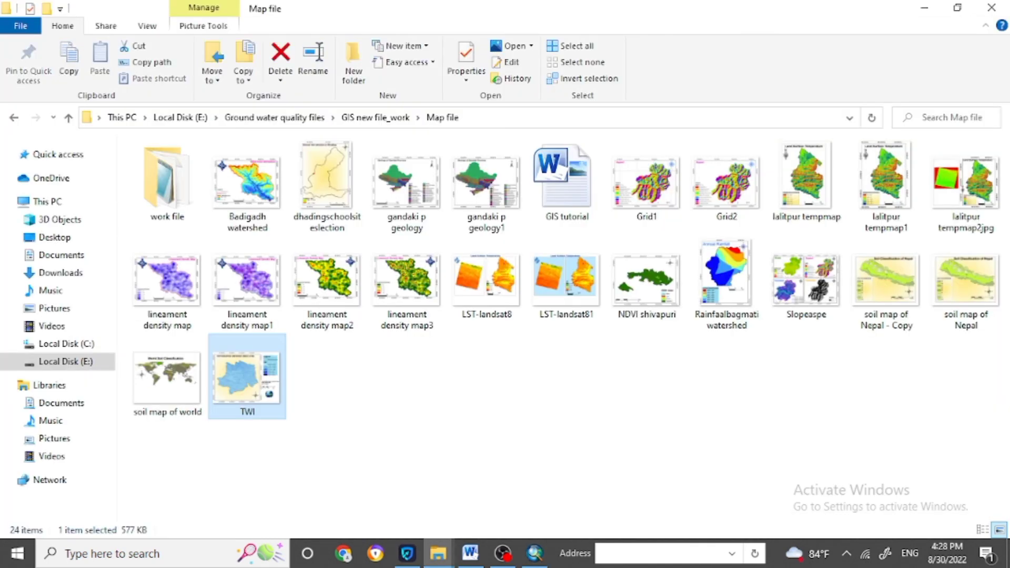
{"action": "key", "text": "Return"}
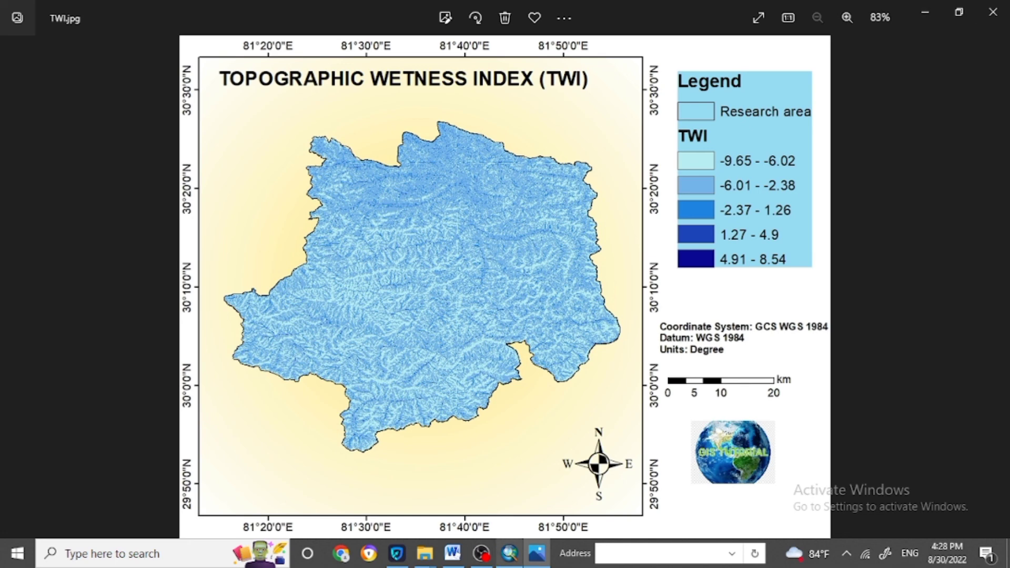
{"action": "left_click", "coordinate": [509, 553]}
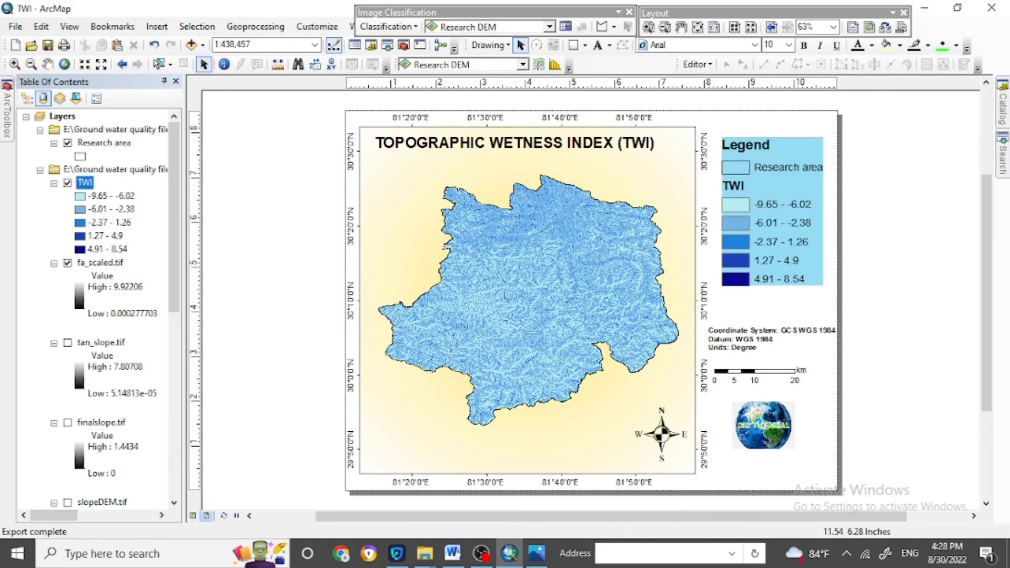